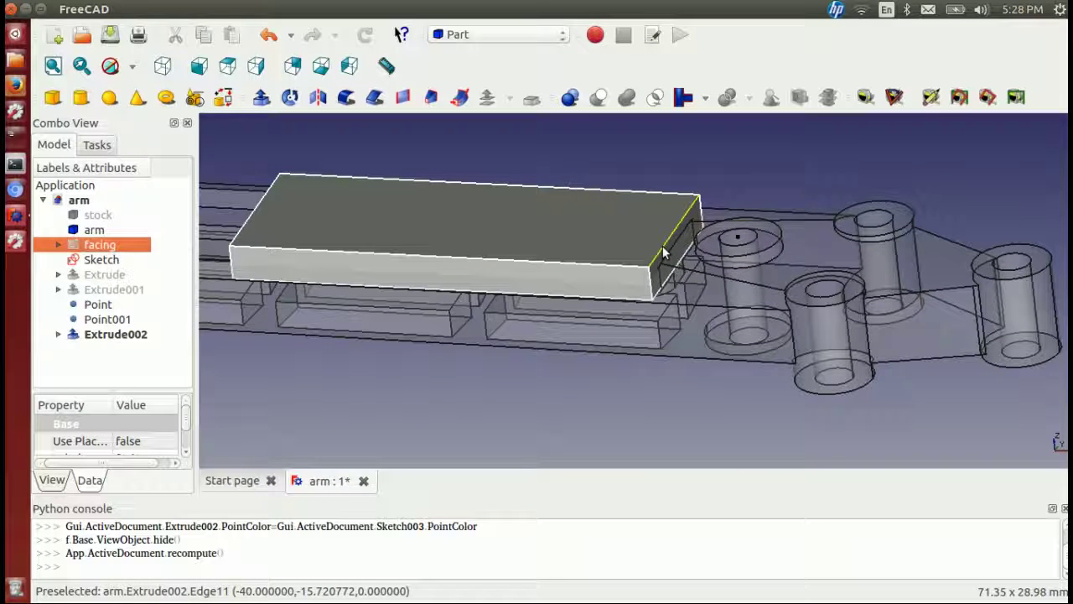
- Hide the rectangular block Extrude002 and examine the arm's pocket beneath it
{"action": "scroll", "coordinate": [664, 252], "scroll_direction": "up", "scroll_amount": 2}
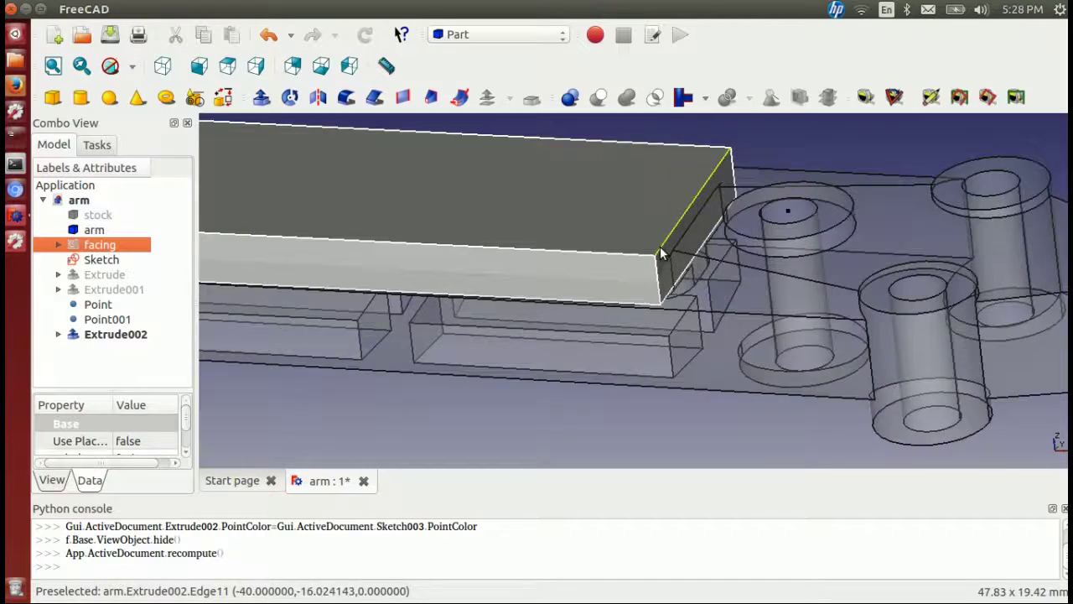
{"action": "scroll", "coordinate": [662, 252], "scroll_direction": "down", "scroll_amount": 2}
{"action": "middle_click_drag", "start_coordinate": [679, 270], "coordinate": [611, 185]}
{"action": "scroll", "coordinate": [674, 290], "scroll_direction": "down", "scroll_amount": 6}
{"action": "scroll", "coordinate": [713, 346], "scroll_direction": "up", "scroll_amount": 4}
{"action": "scroll", "coordinate": [611, 252], "scroll_direction": "up", "scroll_amount": 3}
{"action": "scroll", "coordinate": [614, 281], "scroll_direction": "down", "scroll_amount": 3}
{"action": "left_click", "coordinate": [608, 261]}
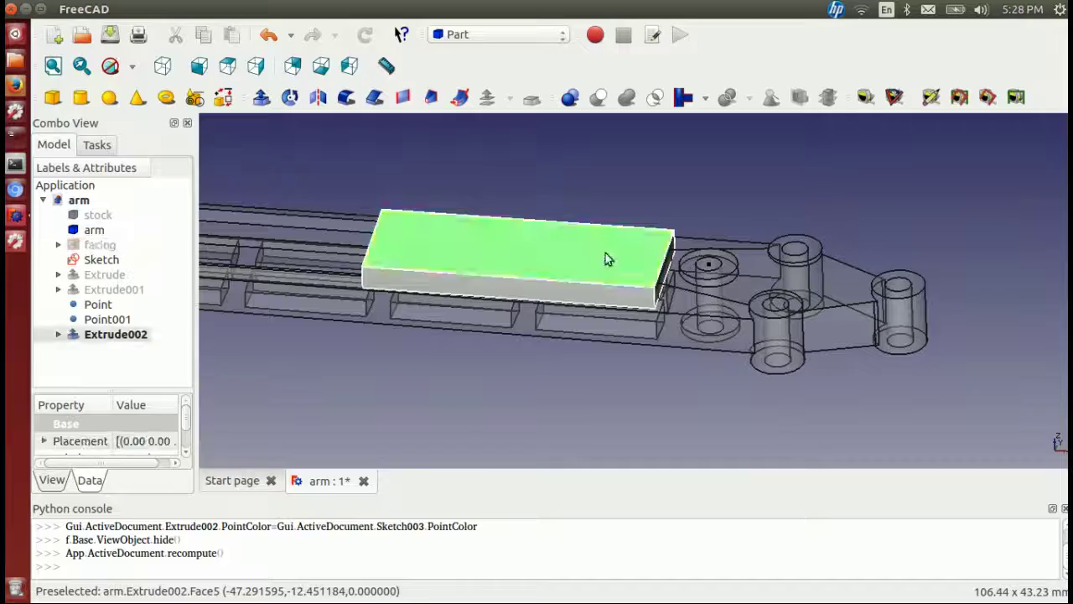
{"action": "key", "text": "space"}
{"action": "key", "text": "space"}
{"action": "key", "text": "space"}
{"action": "middle_click_drag", "start_coordinate": [608, 288], "coordinate": [543, 221]}
{"action": "scroll", "coordinate": [642, 275], "scroll_direction": "up", "scroll_amount": 3}
{"action": "key", "text": "alt"}
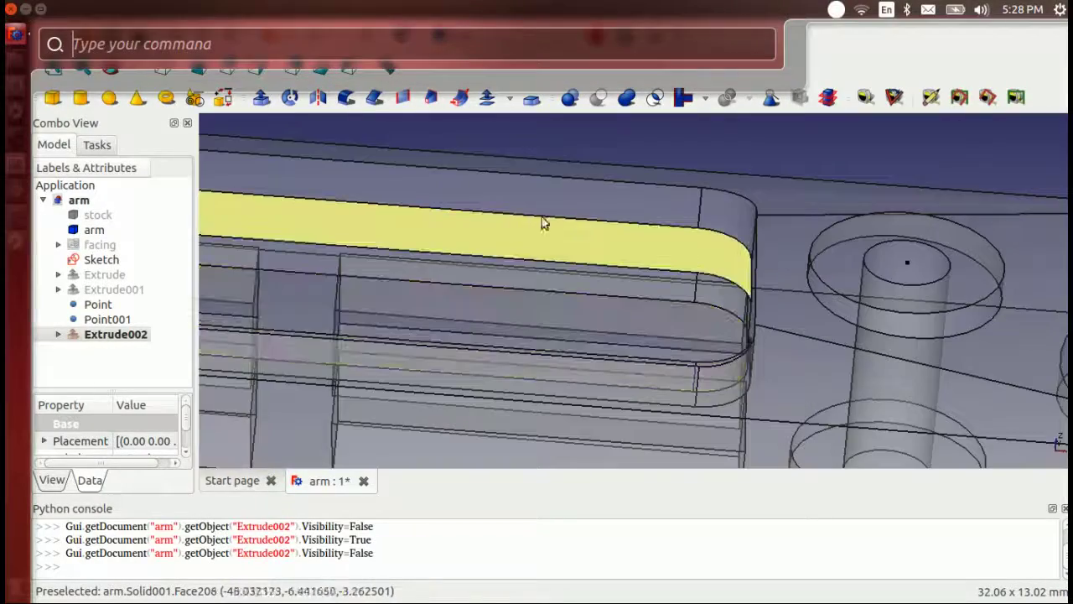
{"action": "scroll", "coordinate": [743, 248], "scroll_direction": "down", "scroll_amount": 2}
{"action": "middle_click_drag", "start_coordinate": [713, 272], "coordinate": [661, 259]}
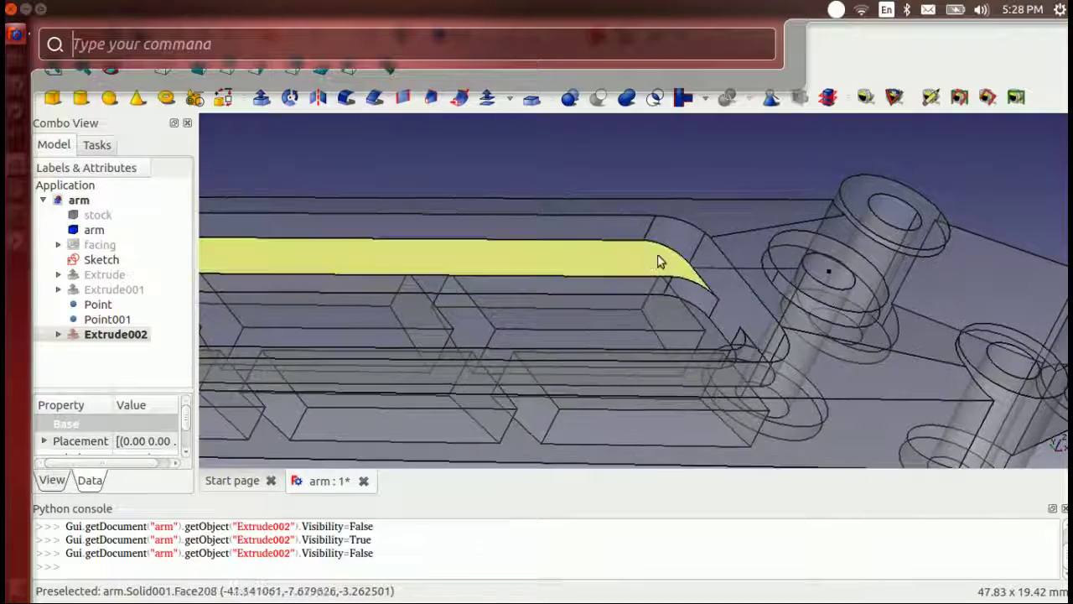
{"action": "scroll", "coordinate": [585, 260], "scroll_direction": "down", "scroll_amount": 4}
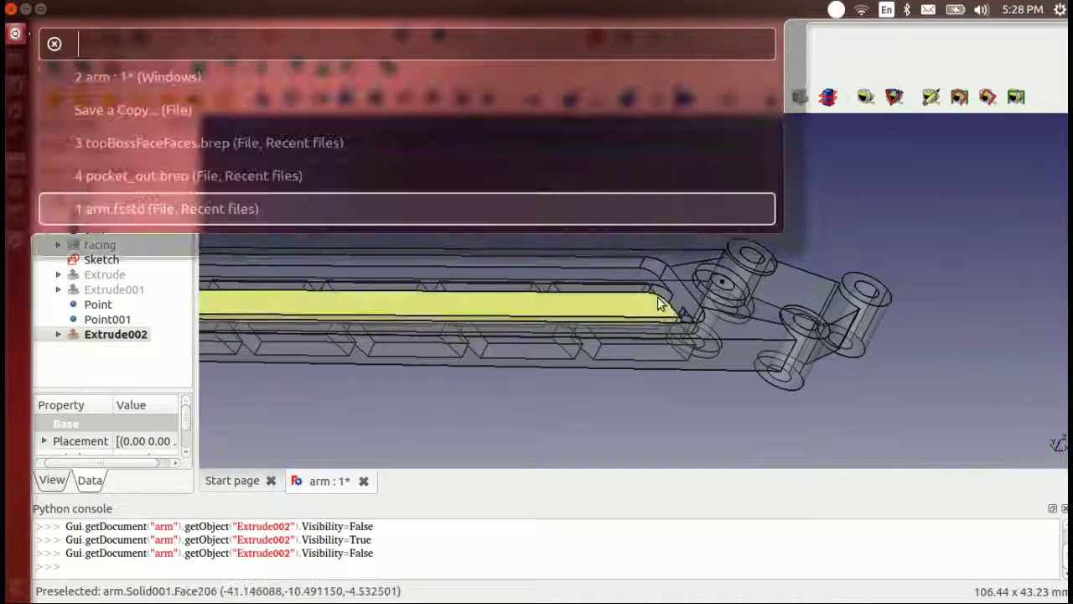
{"action": "left_click", "coordinate": [682, 387]}
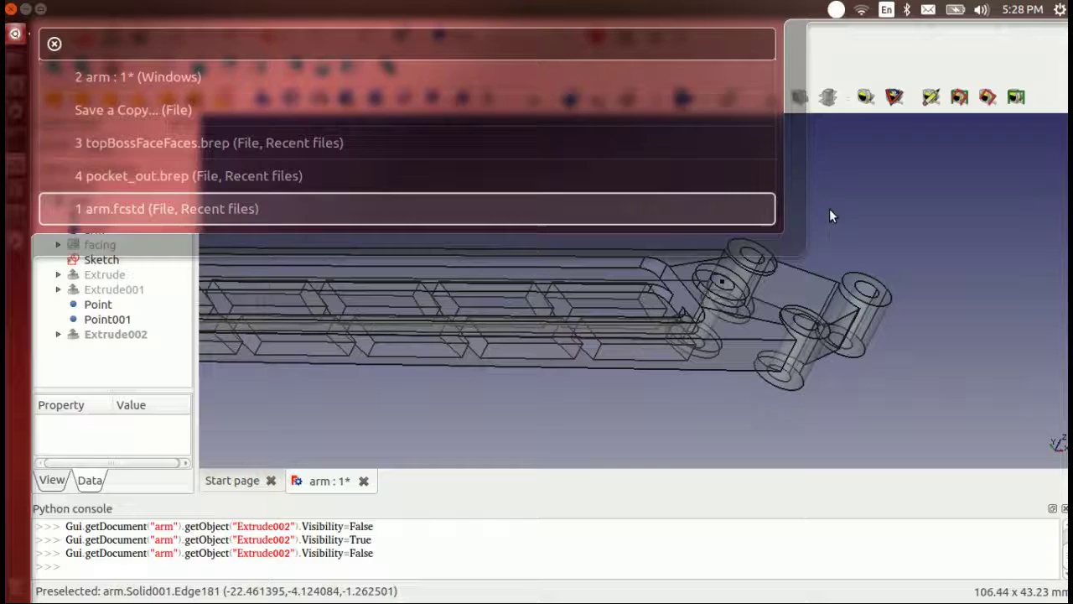
{"action": "left_click", "coordinate": [117, 334]}
{"action": "scroll", "coordinate": [609, 295], "scroll_direction": "up", "scroll_amount": 4}
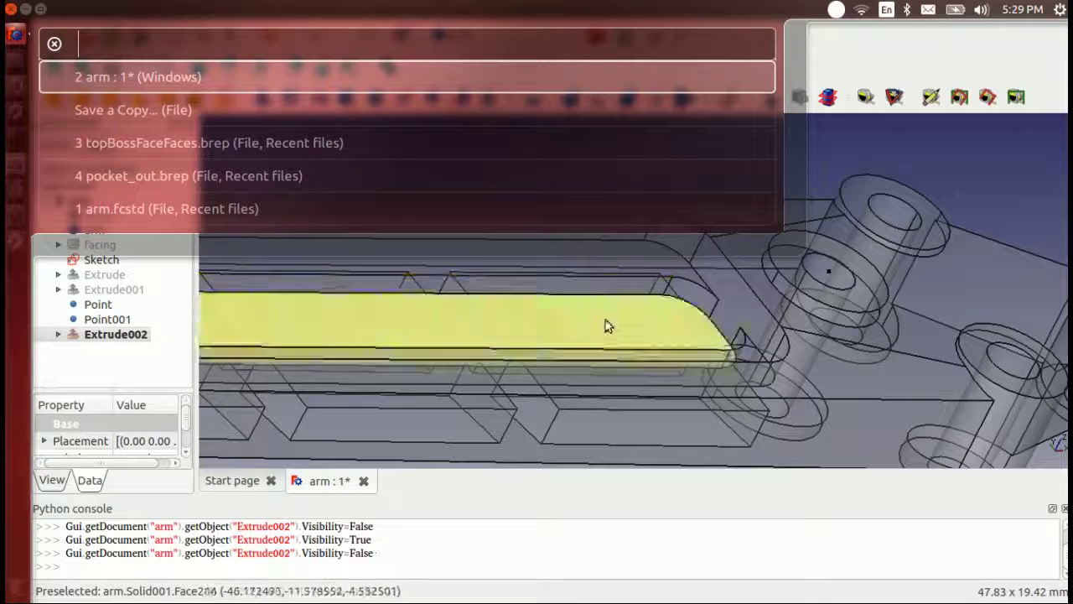
{"action": "left_click", "coordinate": [987, 181]}
{"action": "key", "text": "BackSpace"}
{"action": "left_click", "coordinate": [112, 335]}
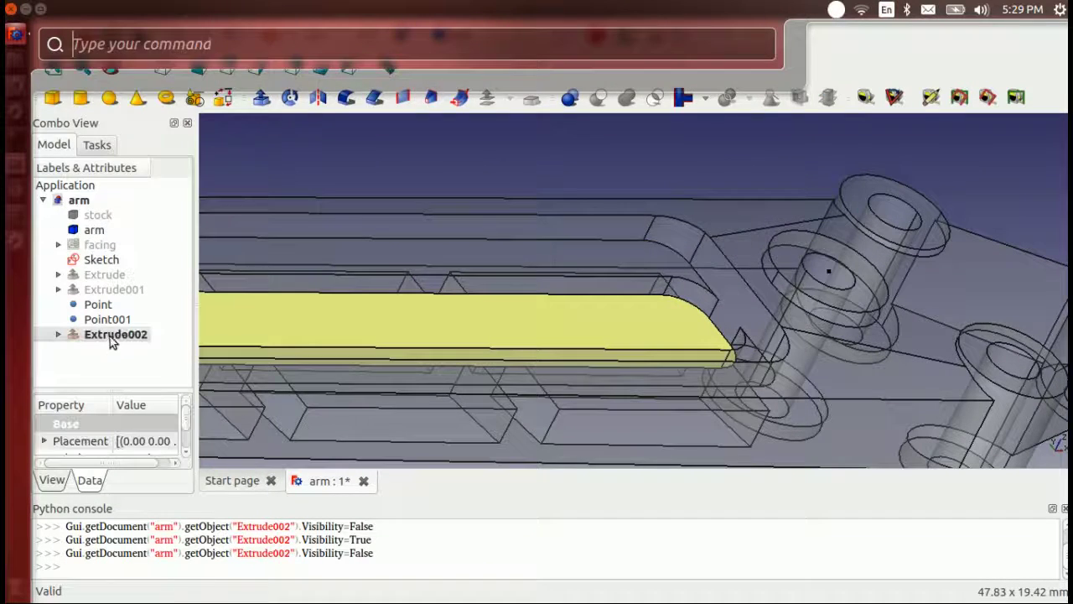
{"action": "key", "text": "Escape"}
{"action": "key", "text": "Escape"}
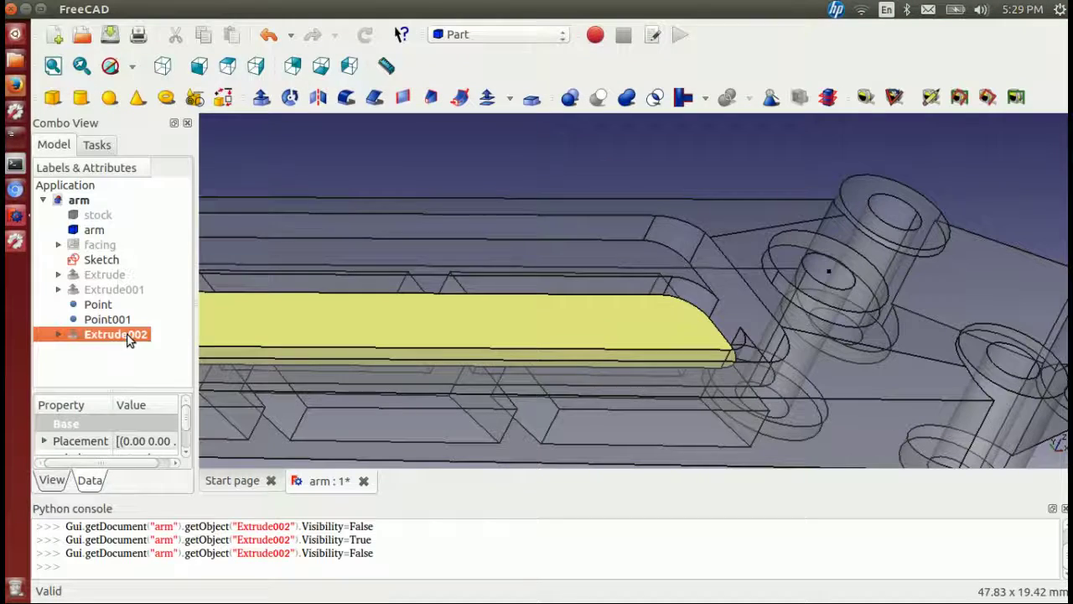
- Show the rectangular block Extrude002 on the arm again
{"action": "key", "text": "space"}
{"action": "scroll", "coordinate": [704, 300], "scroll_direction": "down", "scroll_amount": 6}
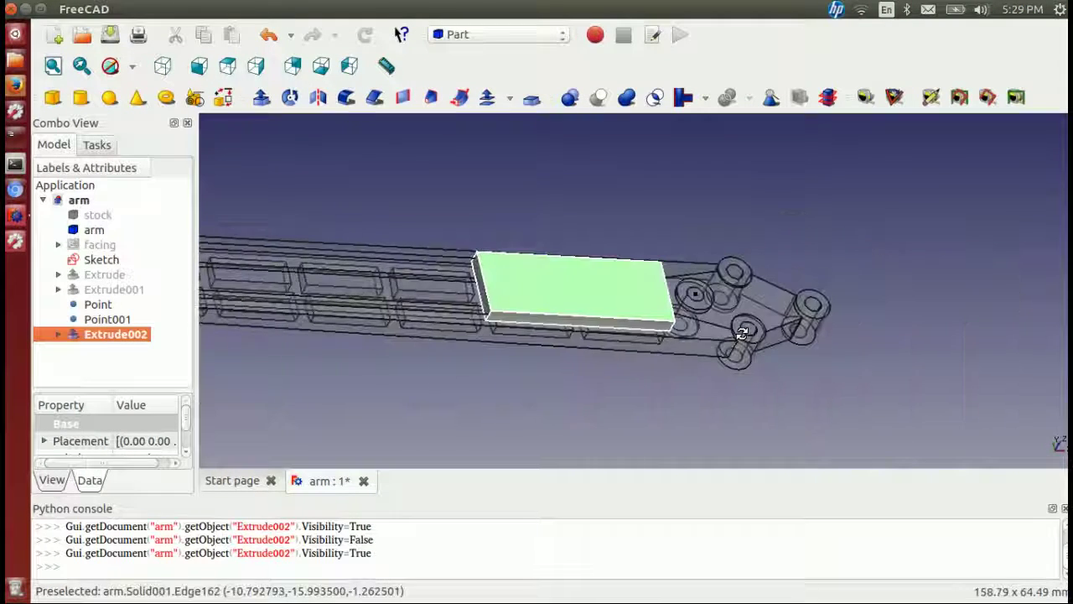
{"action": "left_click", "coordinate": [645, 226]}
{"action": "scroll", "coordinate": [650, 220], "scroll_direction": "up", "scroll_amount": 2}
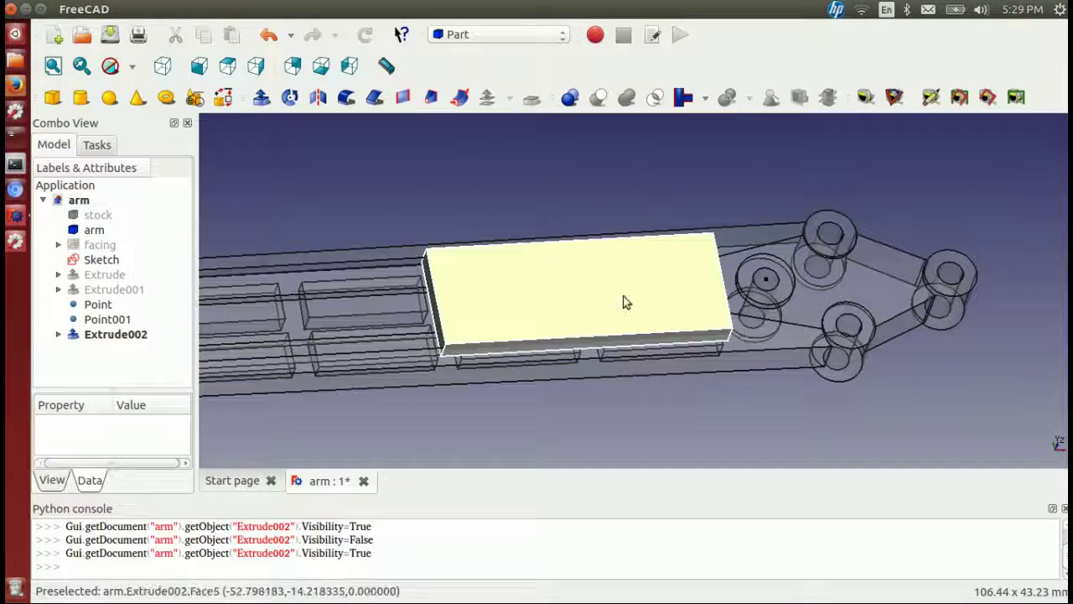
- Open Sketch003 of Extrude002 to check its rectangle and constraints, and close it without edits
{"action": "left_click", "coordinate": [58, 334]}
{"action": "double_click", "coordinate": [123, 350]}
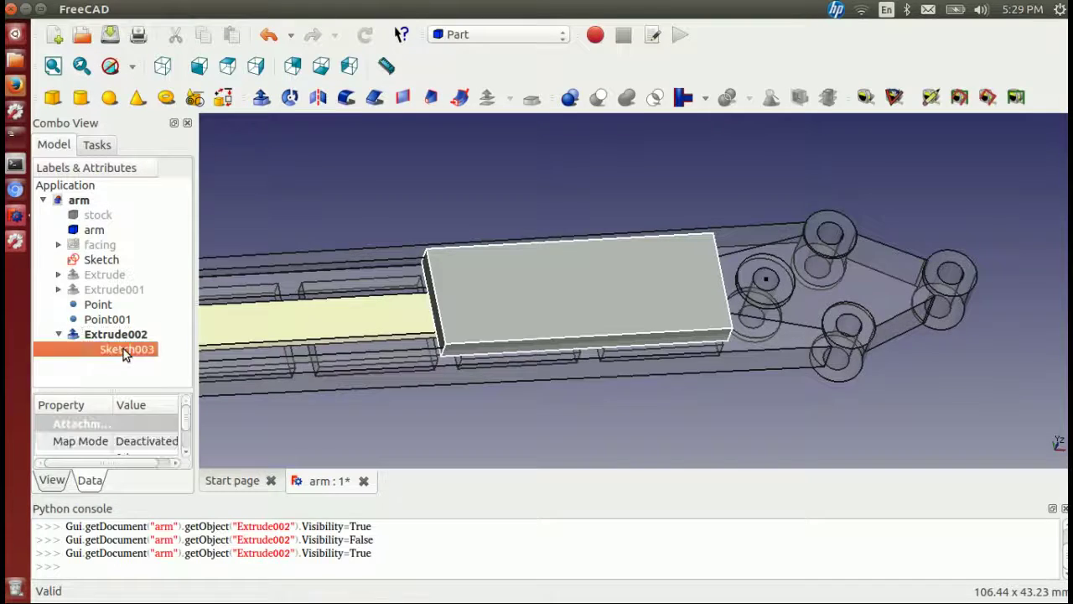
{"action": "middle_click_drag", "start_coordinate": [595, 374], "coordinate": [643, 318]}
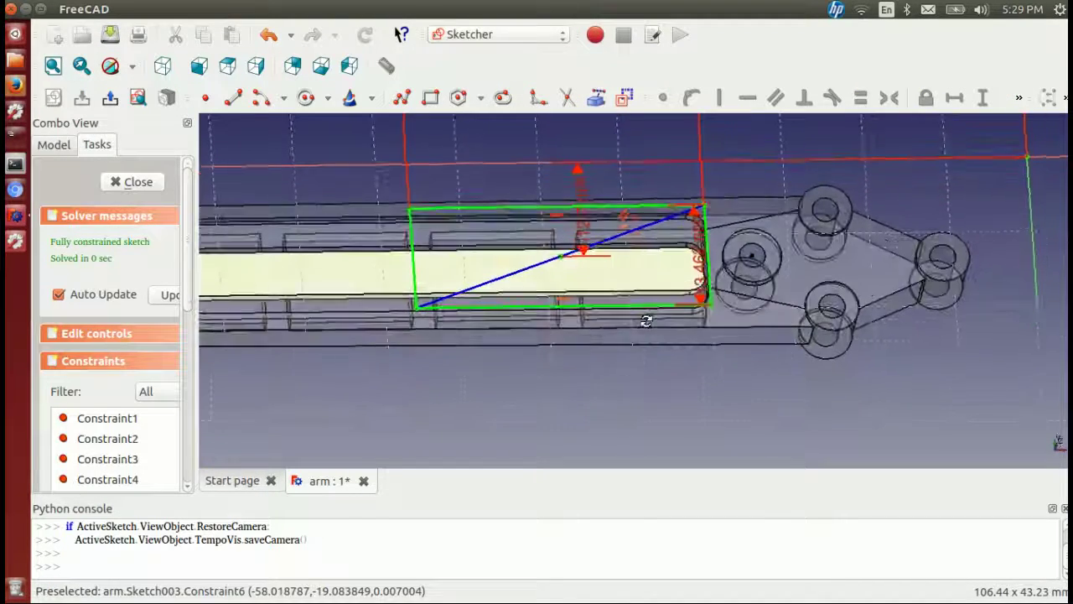
{"action": "left_click", "coordinate": [140, 186]}
- Examine from several angles how the Extrude002 block sits over the arm's pocket
{"action": "mouse_move", "coordinate": [621, 239]}
{"action": "middle_mouse_down"}
{"action": "mouse_move", "coordinate": [726, 251]}
{"action": "mouse_move", "coordinate": [582, 188]}
{"action": "mouse_move", "coordinate": [567, 200]}
{"action": "middle_mouse_up"}
{"action": "key", "text": "alt"}
{"action": "scroll", "coordinate": [567, 199], "scroll_direction": "up", "scroll_amount": 3}
{"action": "middle_click_drag", "start_coordinate": [487, 215], "coordinate": [735, 347]}
{"action": "left_click", "coordinate": [431, 233]}
{"action": "middle_click_drag", "start_coordinate": [429, 236], "coordinate": [601, 244]}
{"action": "scroll", "coordinate": [601, 244], "scroll_direction": "down", "scroll_amount": 4}
{"action": "middle_click_drag", "start_coordinate": [726, 373], "coordinate": [653, 315]}
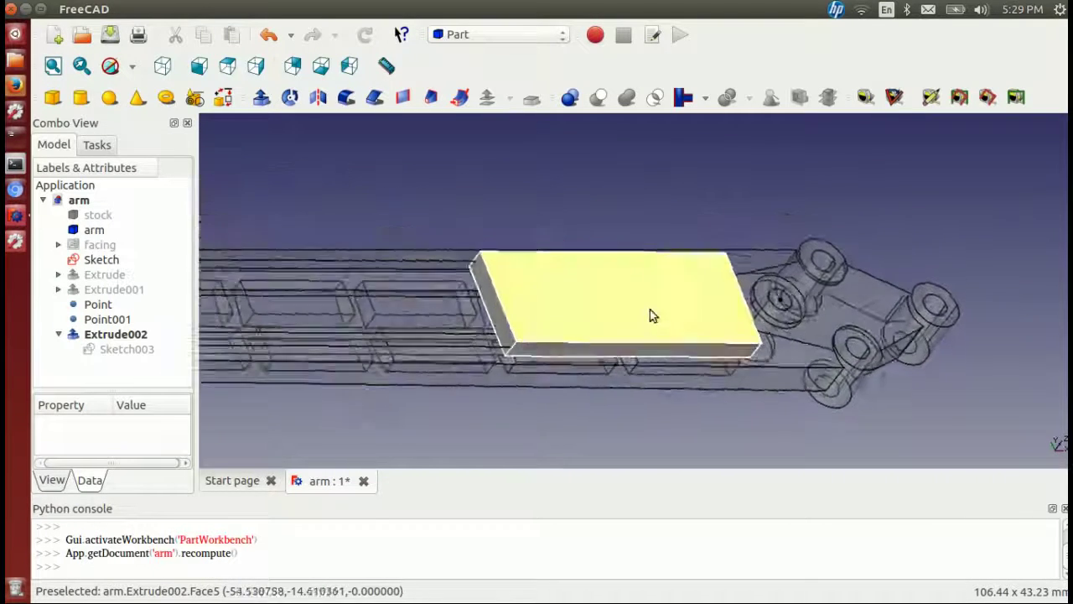
- Switch to the Path workbench with the Extrude002 block in view
{"action": "left_click", "coordinate": [459, 34]}
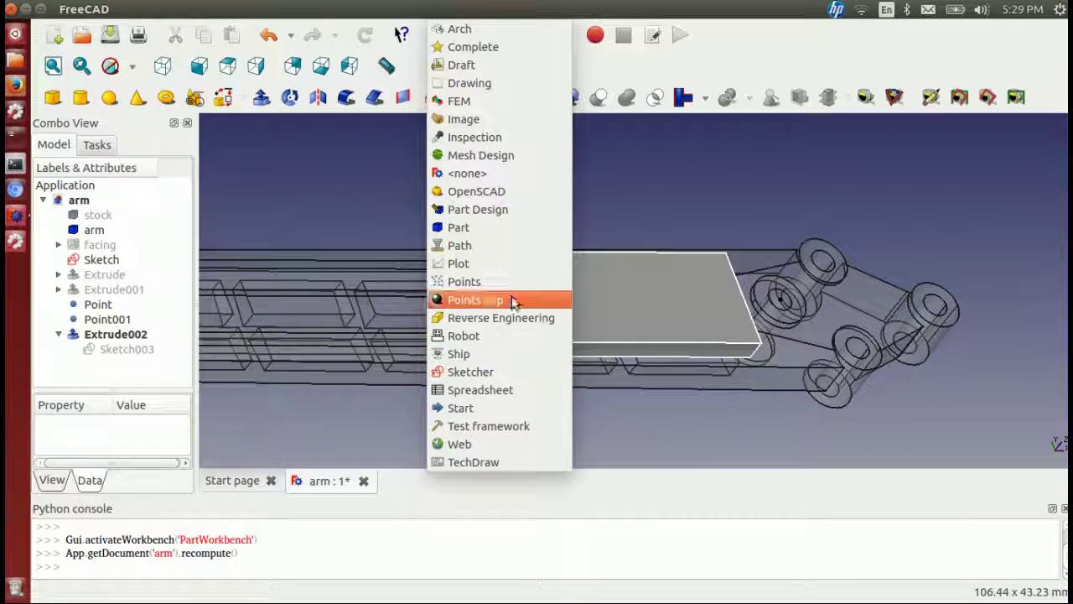
{"action": "left_click", "coordinate": [501, 238]}
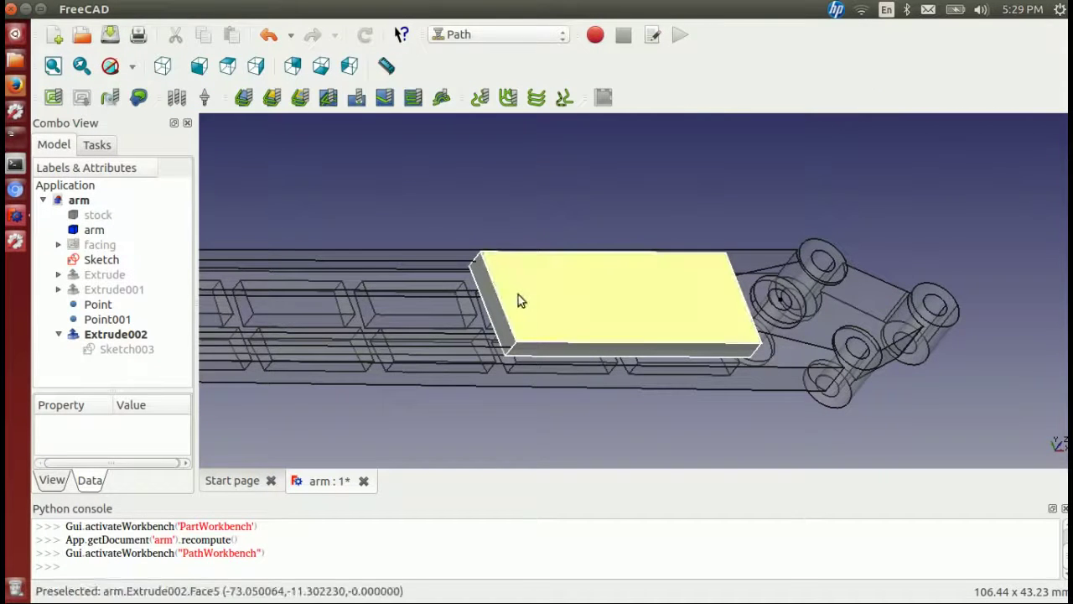
{"action": "middle_click_drag", "start_coordinate": [578, 214], "coordinate": [607, 191]}
{"action": "middle_click_drag", "start_coordinate": [768, 187], "coordinate": [759, 184]}
{"action": "scroll", "coordinate": [760, 181], "scroll_direction": "up", "scroll_amount": 2}
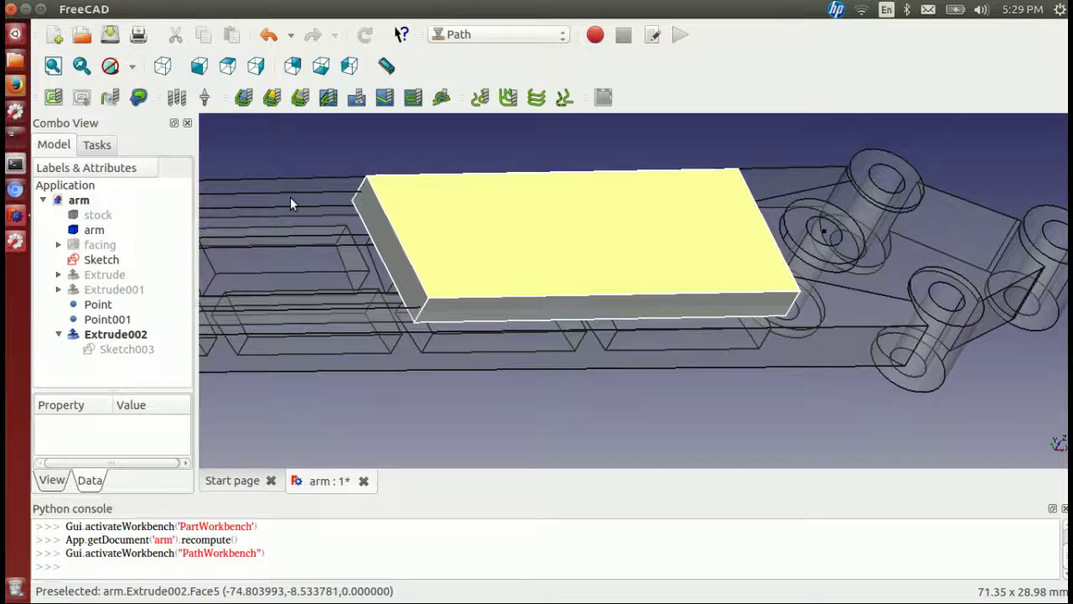
- Create a CNC milling job and label it carbonPocket1
{"action": "left_click", "coordinate": [53, 99]}
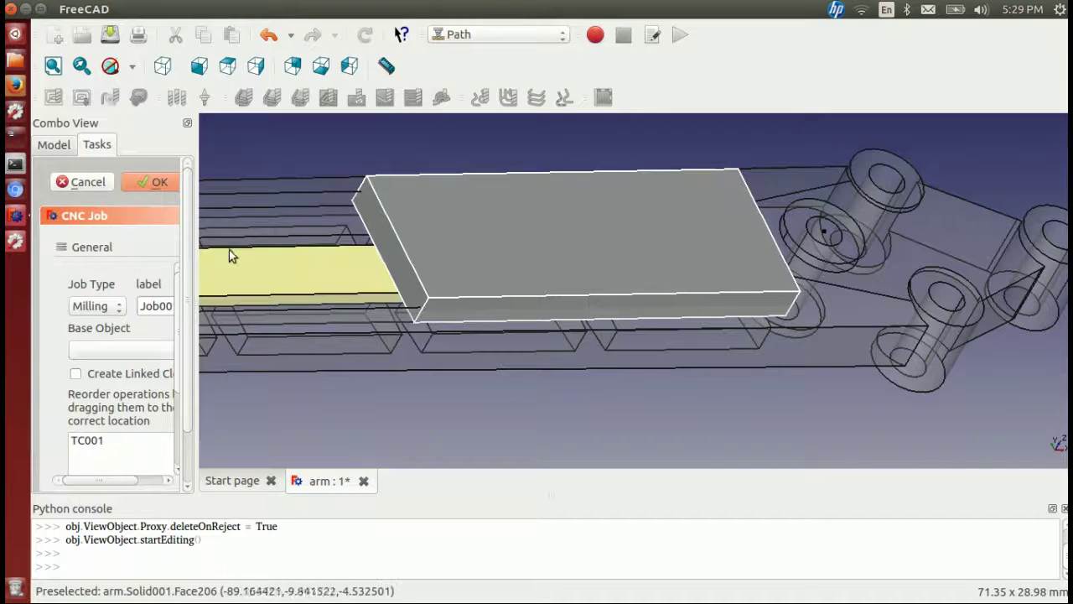
{"action": "left_click_drag", "start_coordinate": [199, 259], "coordinate": [344, 269]}
{"action": "left_click_drag", "start_coordinate": [211, 307], "coordinate": [155, 306]}
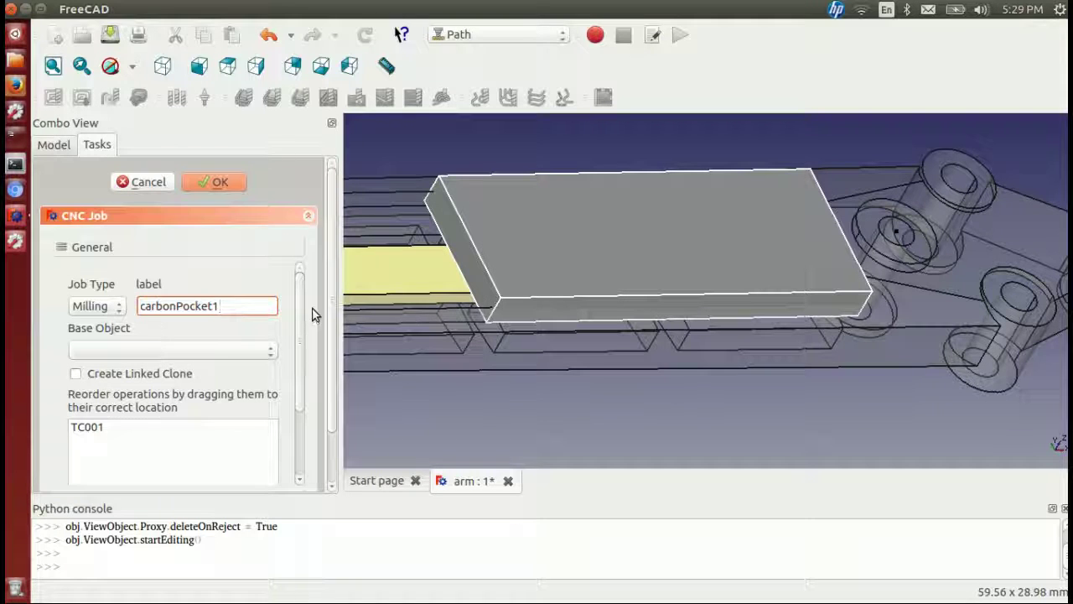
- Set the job's base object to Extrude002
{"action": "left_click", "coordinate": [118, 352]}
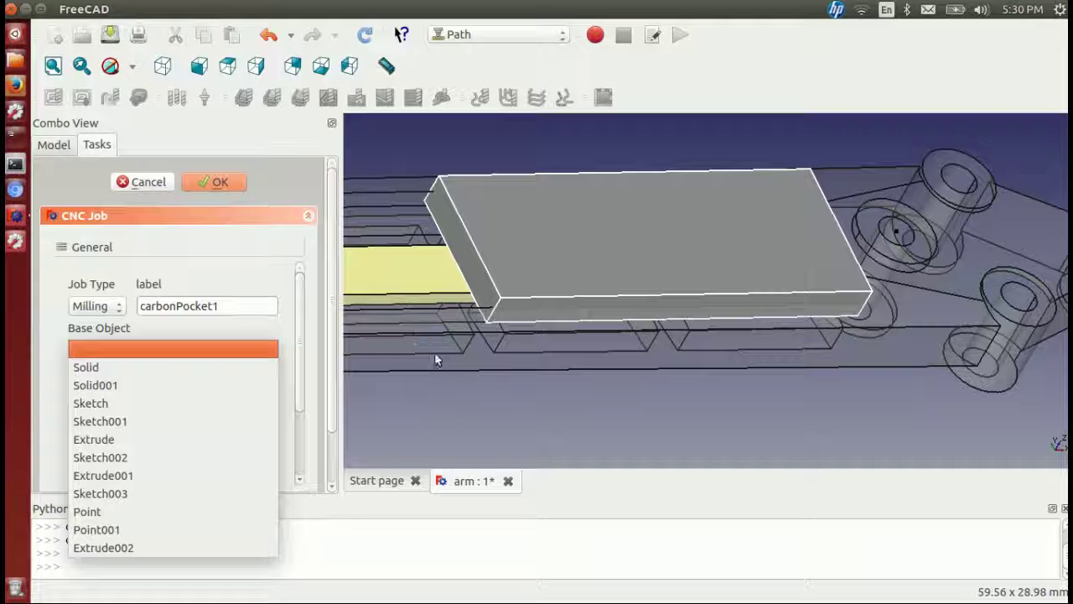
{"action": "left_click", "coordinate": [156, 351]}
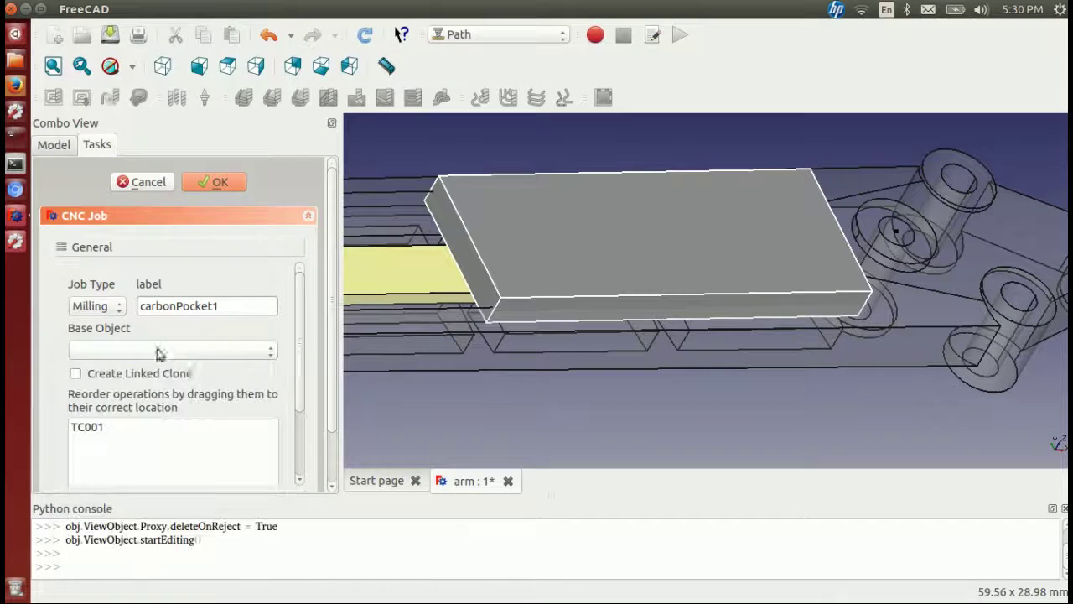
{"action": "left_click", "coordinate": [578, 266]}
{"action": "left_click", "coordinate": [222, 352]}
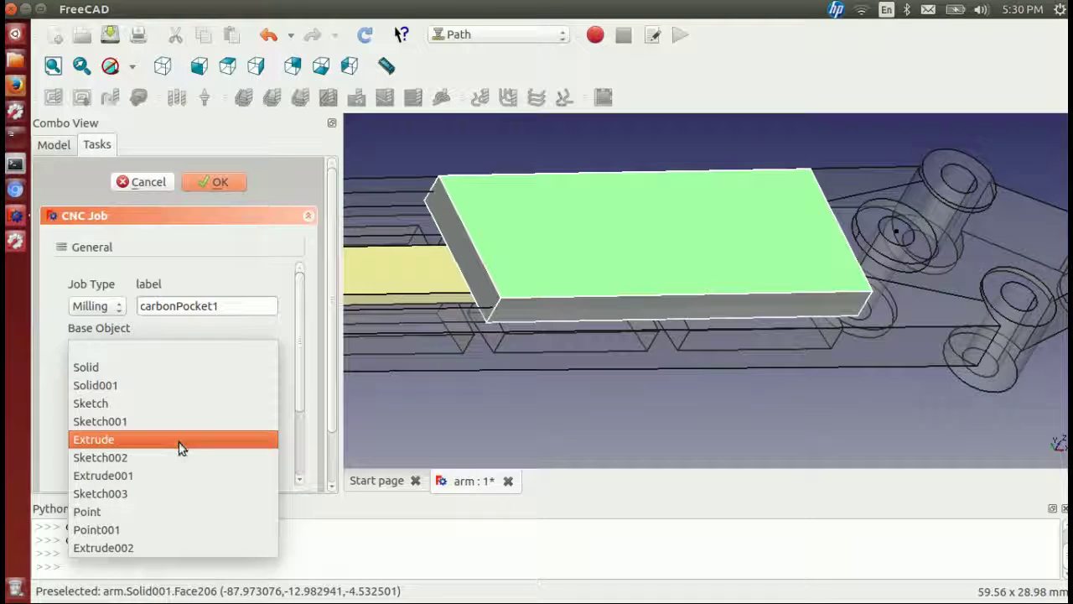
{"action": "left_click", "coordinate": [164, 548]}
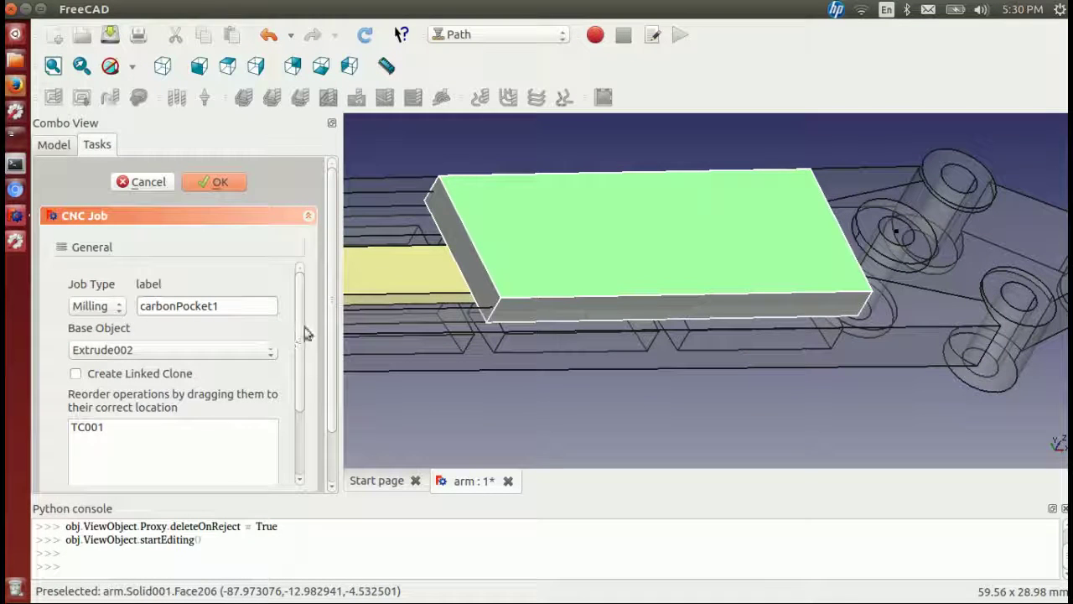
{"action": "mouse_move", "coordinate": [303, 327]}
{"action": "left_mouse_down"}
{"action": "mouse_move", "coordinate": [308, 397]}
{"action": "mouse_move", "coordinate": [312, 322]}
{"action": "left_mouse_up"}
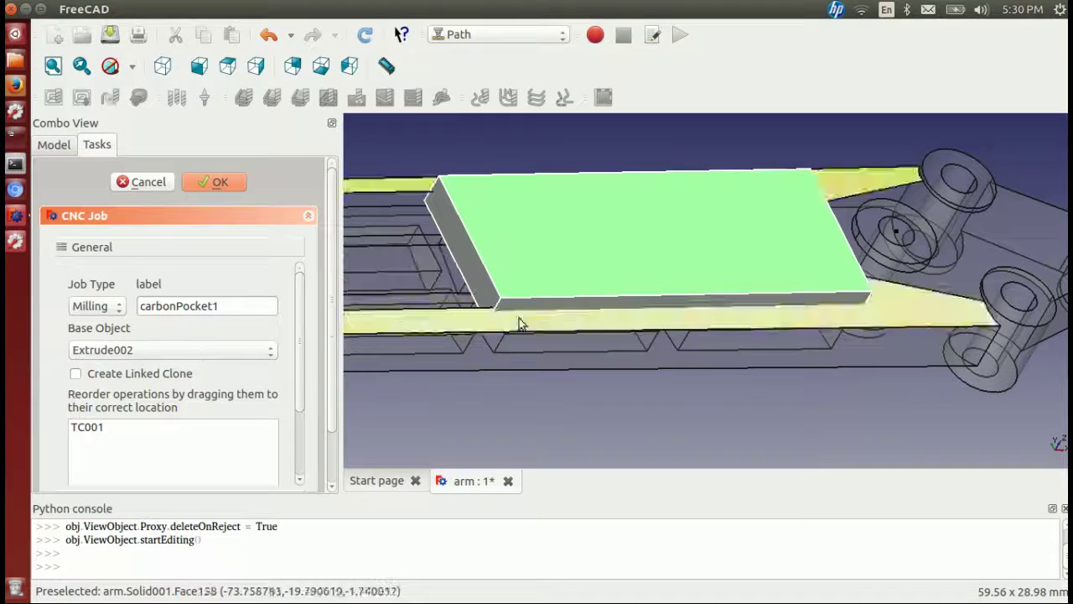
{"action": "left_click", "coordinate": [180, 350]}
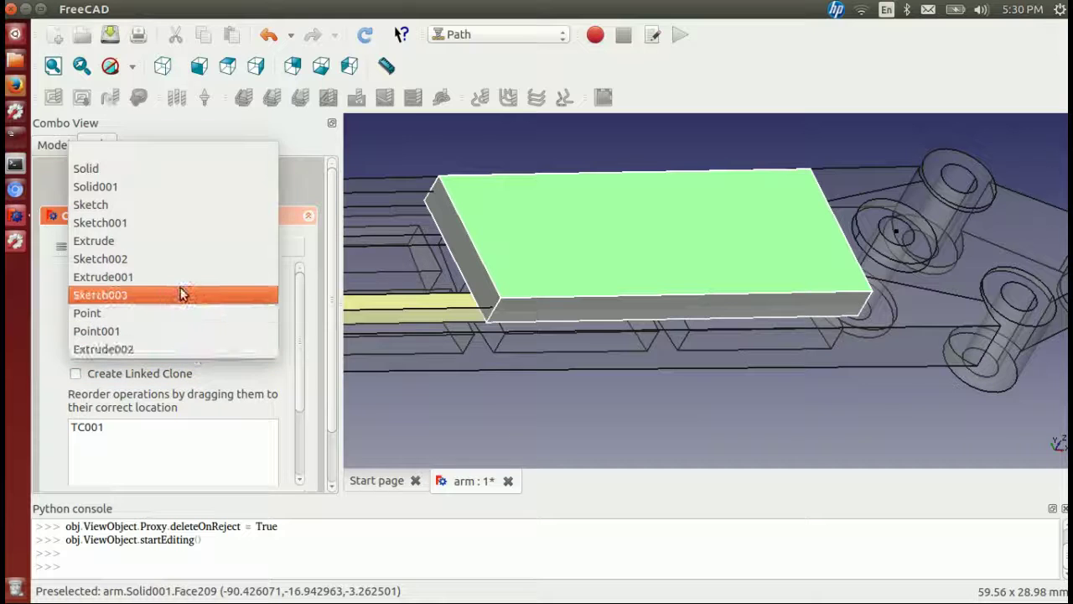
{"action": "left_click", "coordinate": [509, 356]}
{"action": "left_click", "coordinate": [511, 353]}
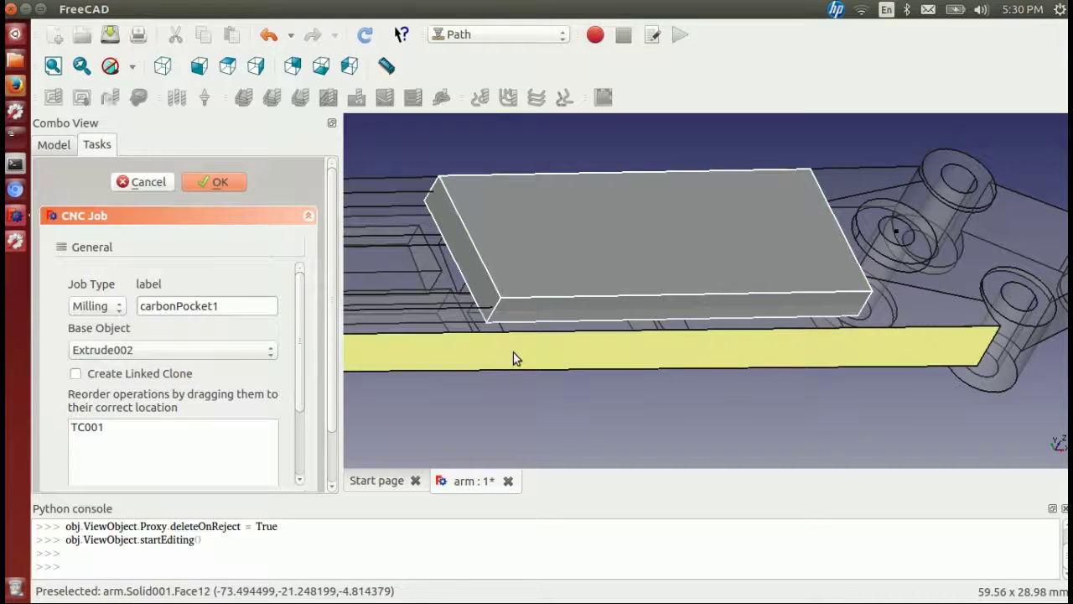
{"action": "scroll", "coordinate": [517, 382], "scroll_direction": "down", "scroll_amount": 4}
{"action": "middle_click_drag", "start_coordinate": [599, 361], "coordinate": [548, 371]}
{"action": "scroll", "coordinate": [659, 371], "scroll_direction": "up", "scroll_amount": 4}
{"action": "scroll", "coordinate": [659, 372], "scroll_direction": "down", "scroll_amount": 4}
{"action": "middle_click_drag", "start_coordinate": [577, 336], "coordinate": [599, 354]}
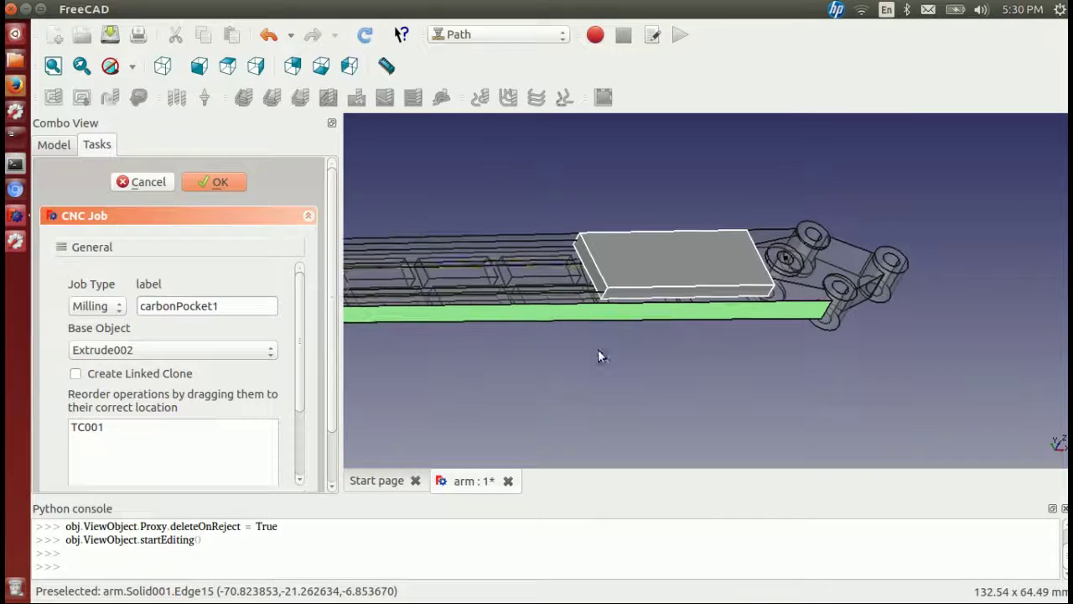
- Toggle the arm solid's visibility to compare it with the Extrude002 block, leaving the arm shown
{"action": "left_click", "coordinate": [62, 148]}
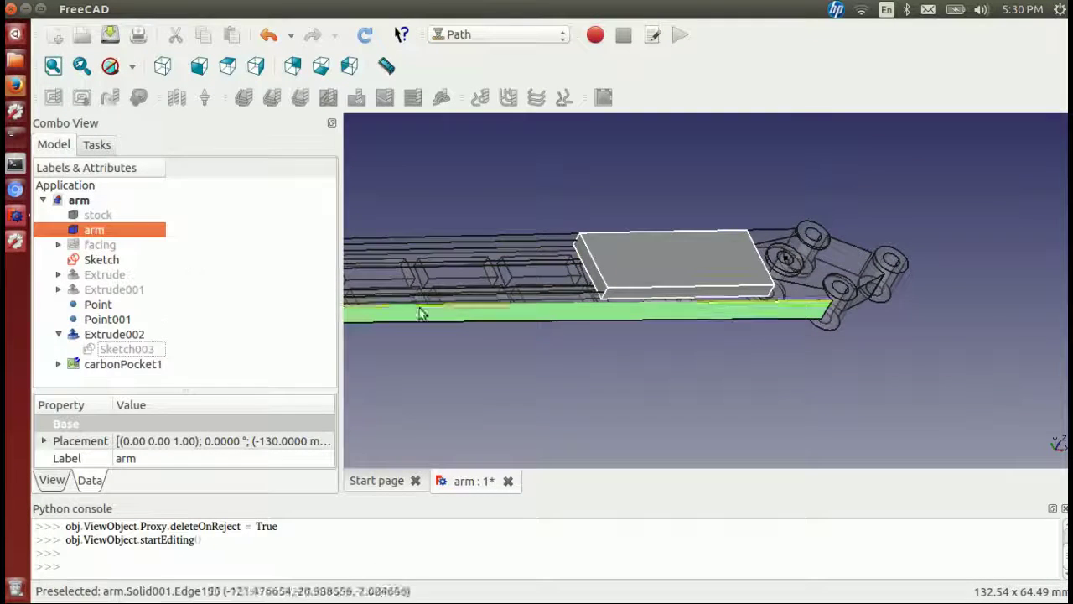
{"action": "scroll", "coordinate": [546, 367], "scroll_direction": "up", "scroll_amount": 3}
{"action": "scroll", "coordinate": [481, 338], "scroll_direction": "down", "scroll_amount": 5}
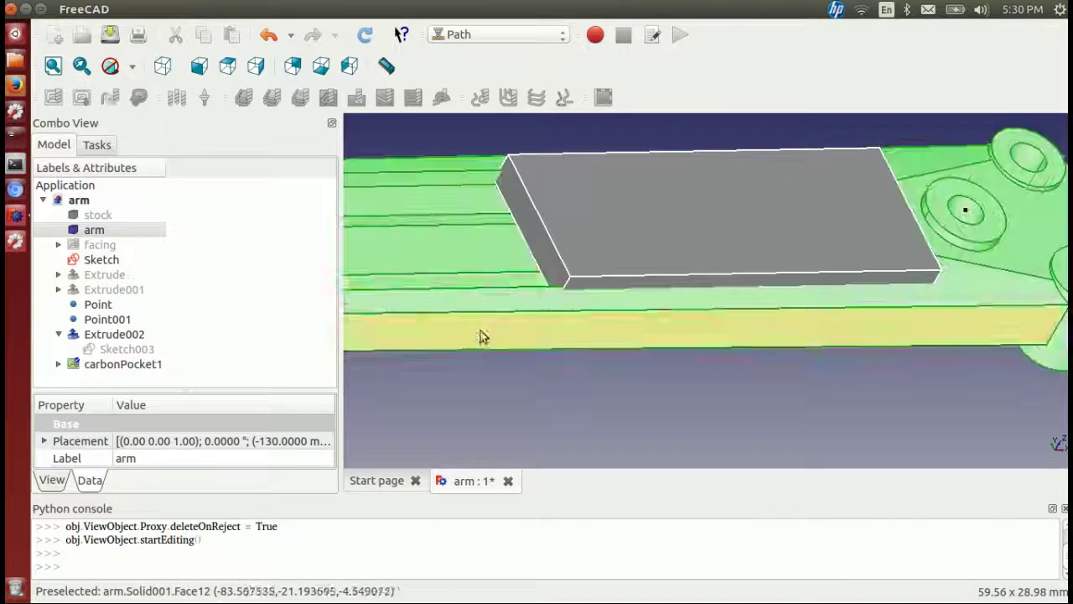
{"action": "key", "text": "space"}
{"action": "key", "text": "space"}
{"action": "key", "text": "space"}
{"action": "key", "text": "space"}
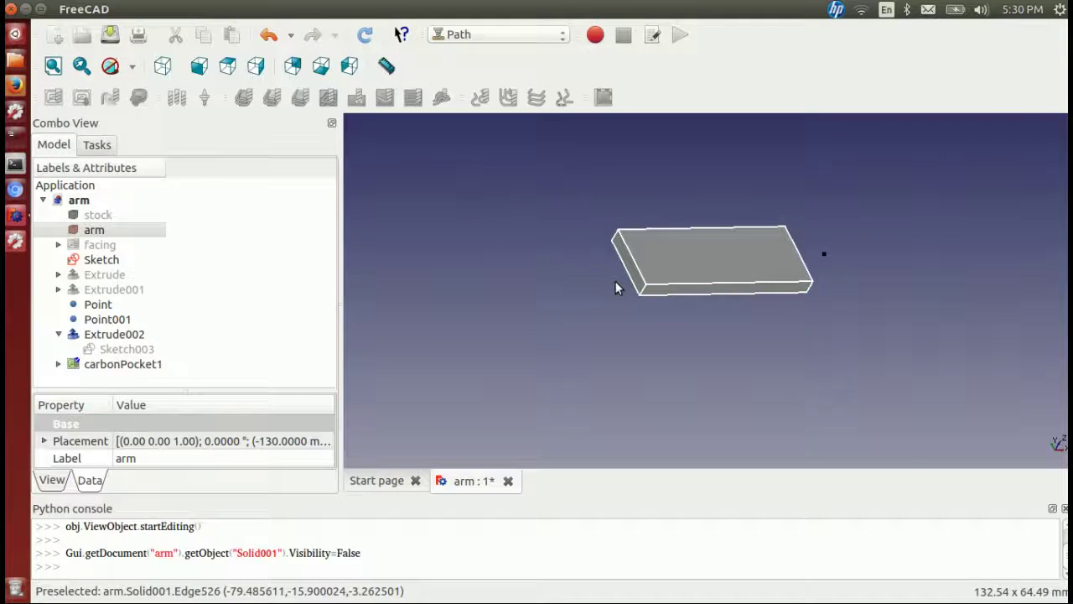
{"action": "left_click", "coordinate": [92, 231]}
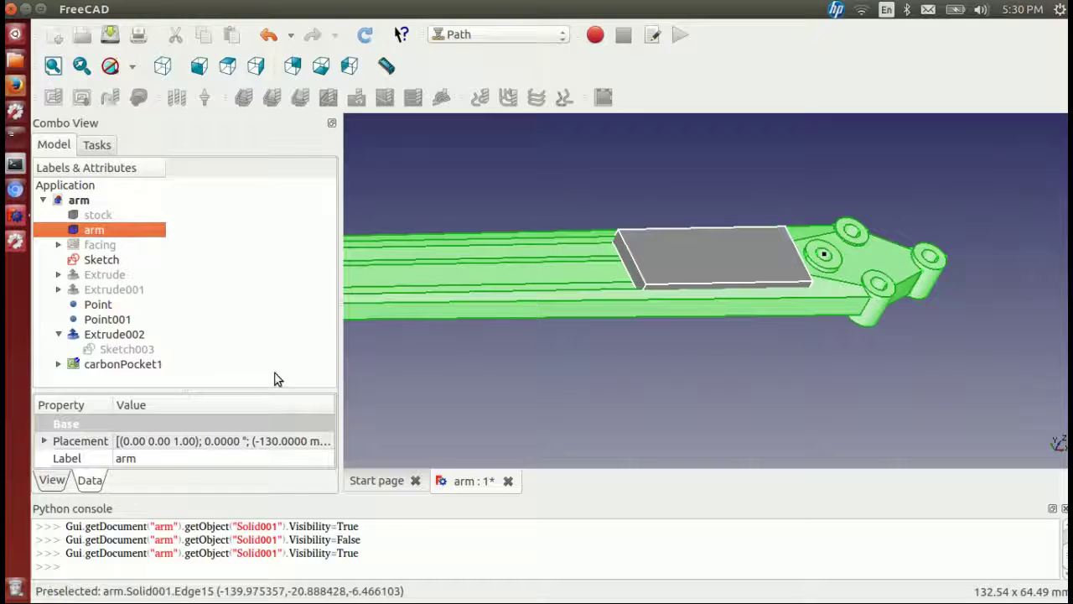
- Reopen the carbonPocket1 job for editing and change its base object to Solid001
{"action": "left_click", "coordinate": [124, 365]}
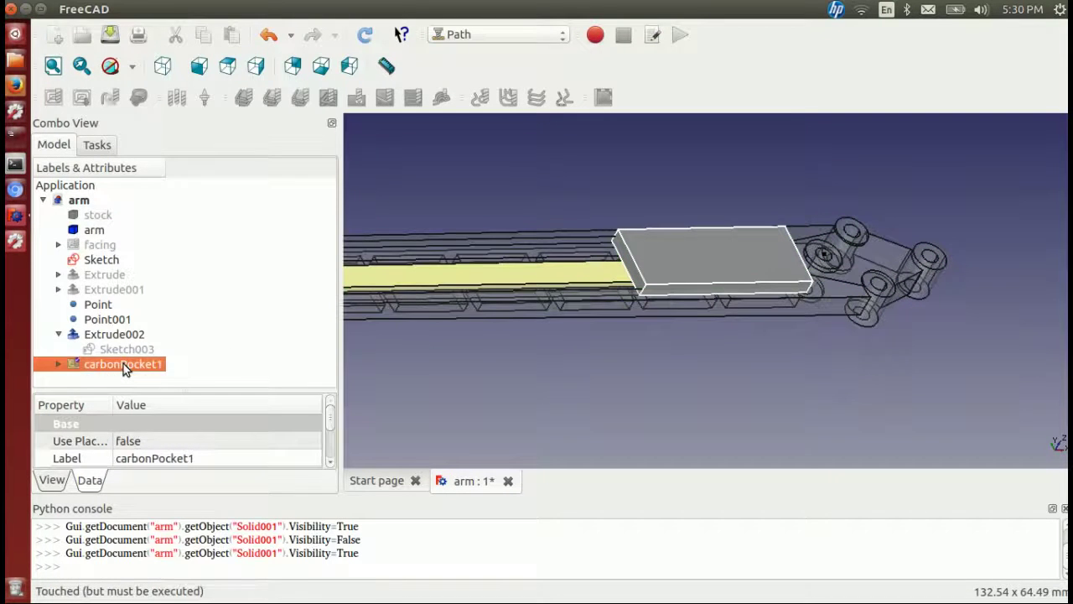
{"action": "left_click", "coordinate": [58, 364]}
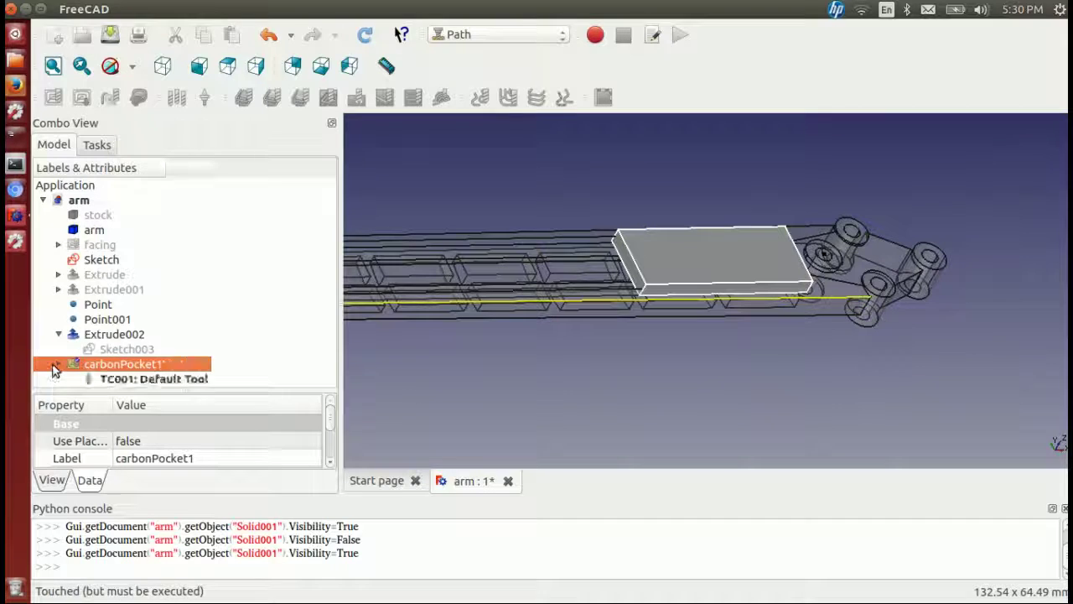
{"action": "double_click", "coordinate": [139, 364]}
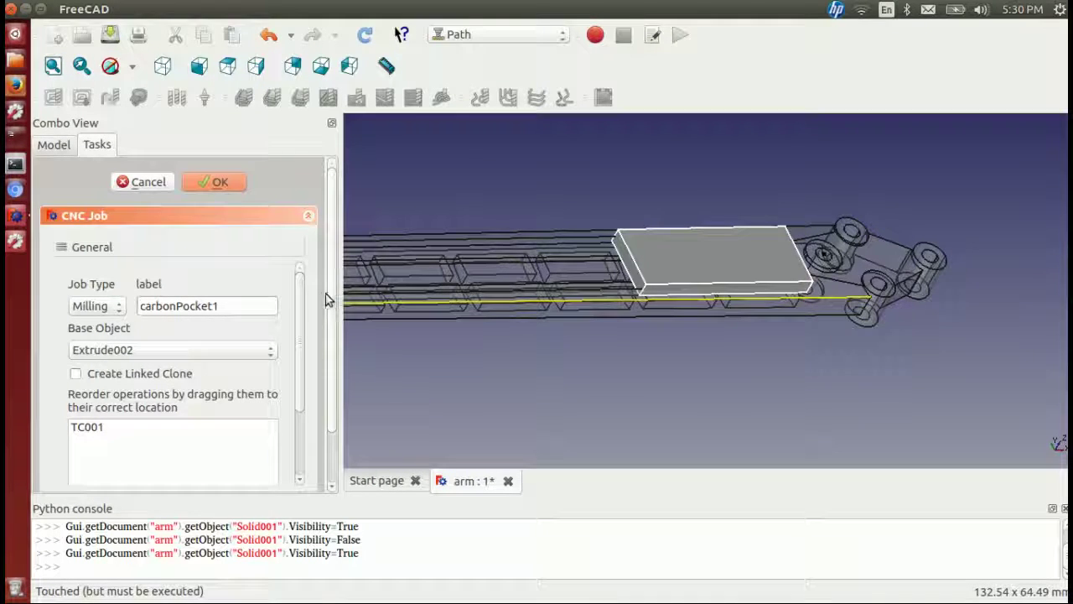
{"action": "left_click_drag", "start_coordinate": [332, 292], "coordinate": [333, 401]}
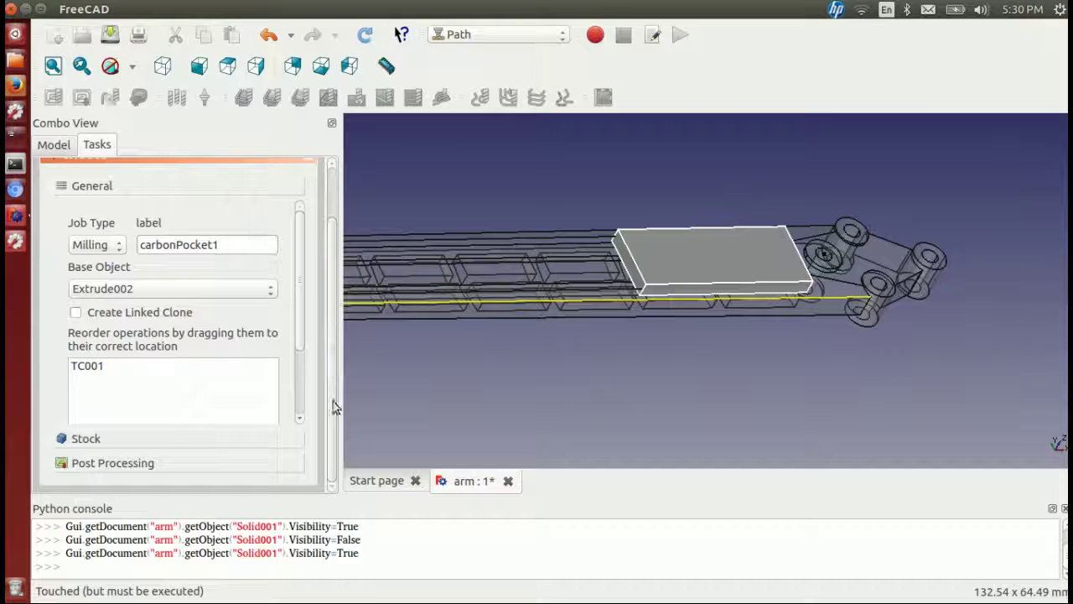
{"action": "left_click", "coordinate": [202, 290]}
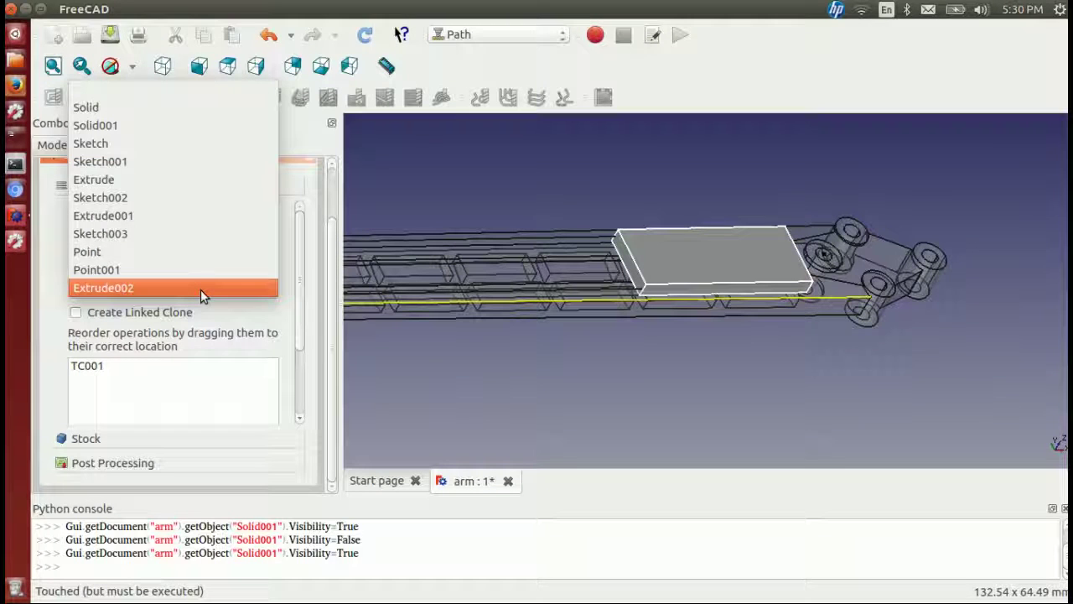
{"action": "left_click", "coordinate": [145, 124]}
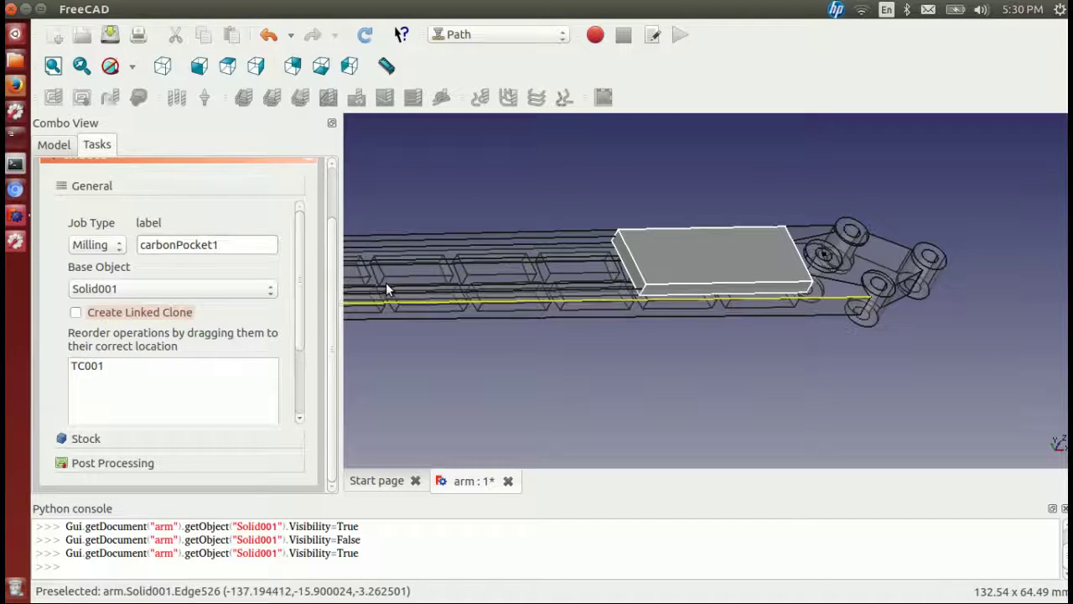
{"action": "middle_click_drag", "start_coordinate": [697, 298], "coordinate": [740, 292]}
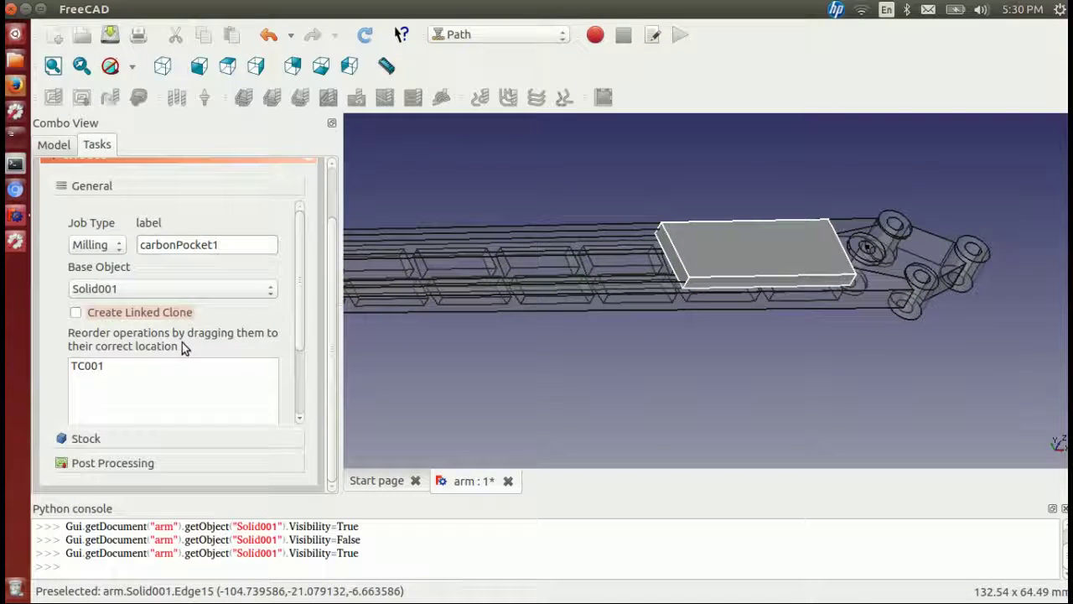
- Check the carbonPocket1 job's stock settings and accept the edited job
{"action": "left_click_drag", "start_coordinate": [296, 307], "coordinate": [313, 257]}
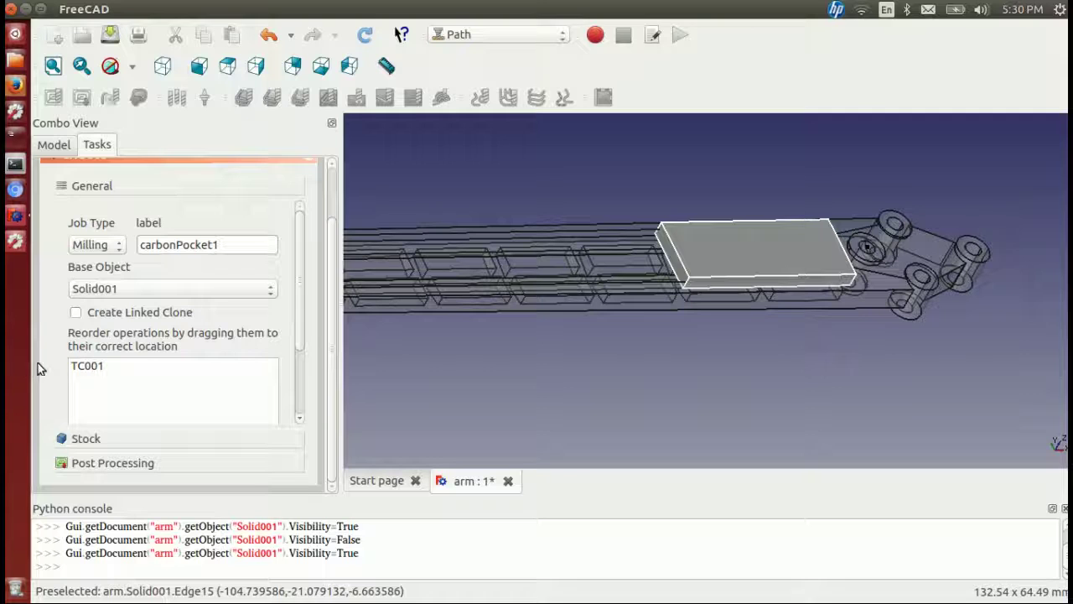
{"action": "scroll", "coordinate": [55, 372], "scroll_direction": "up", "scroll_amount": 2}
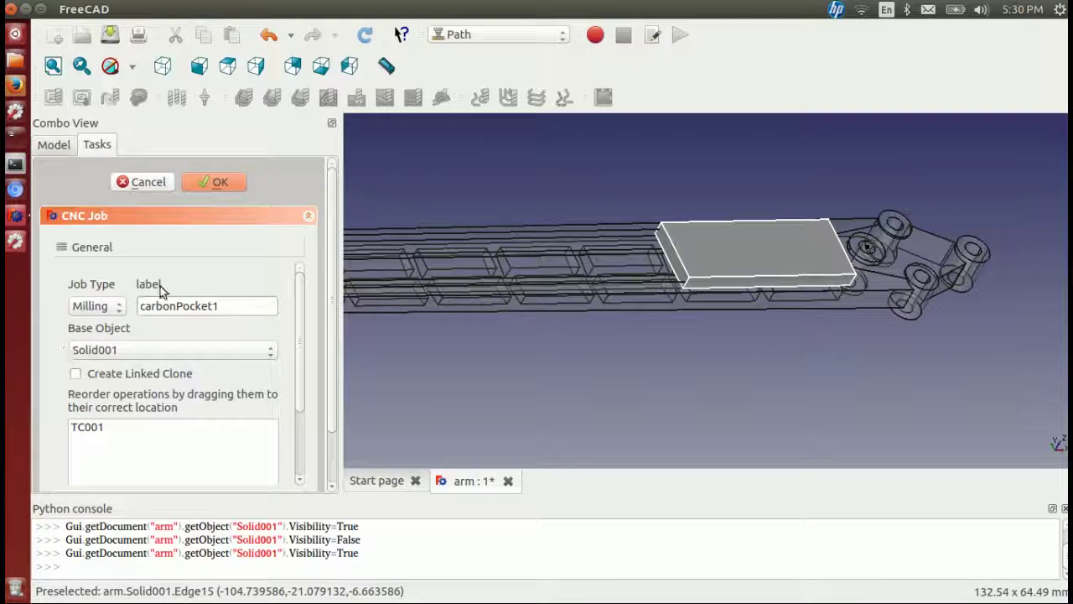
{"action": "scroll", "coordinate": [51, 398], "scroll_direction": "down", "scroll_amount": 2}
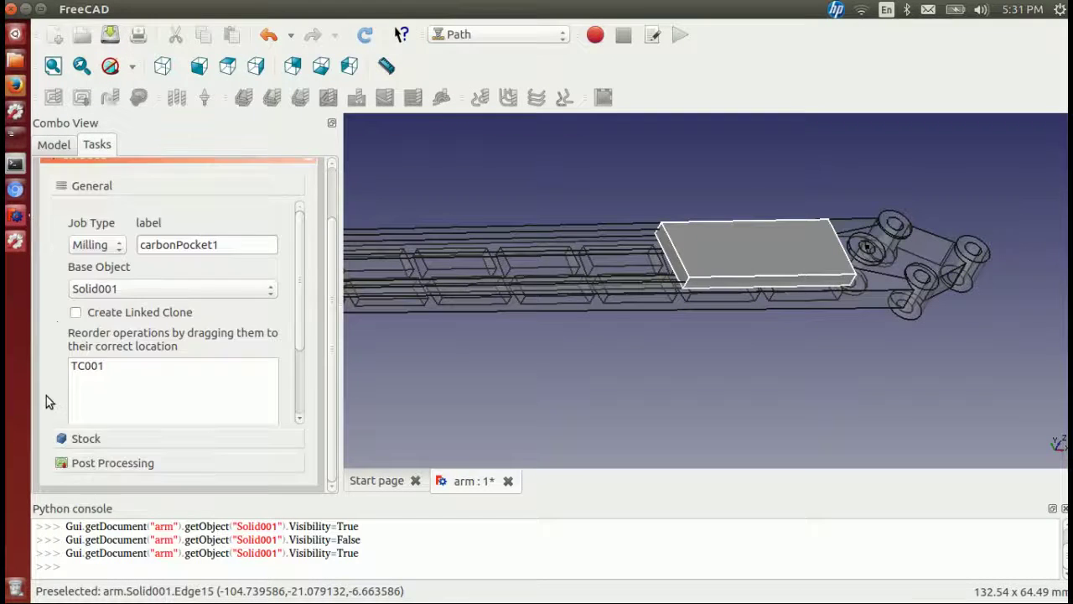
{"action": "left_click", "coordinate": [84, 439]}
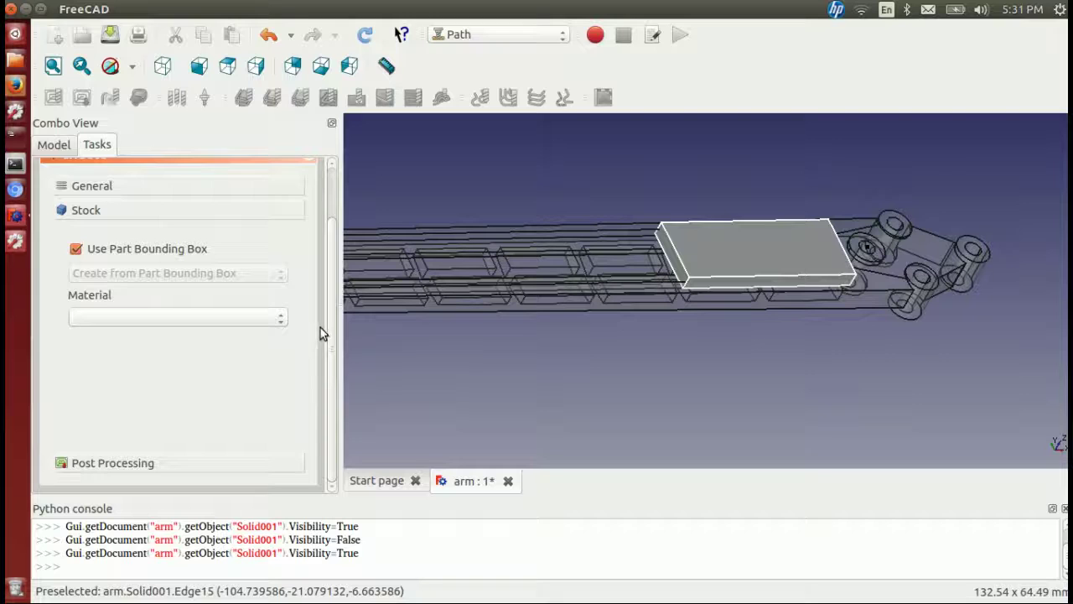
{"action": "scroll", "coordinate": [327, 318], "scroll_direction": "up", "scroll_amount": 2}
{"action": "left_click", "coordinate": [215, 183]}
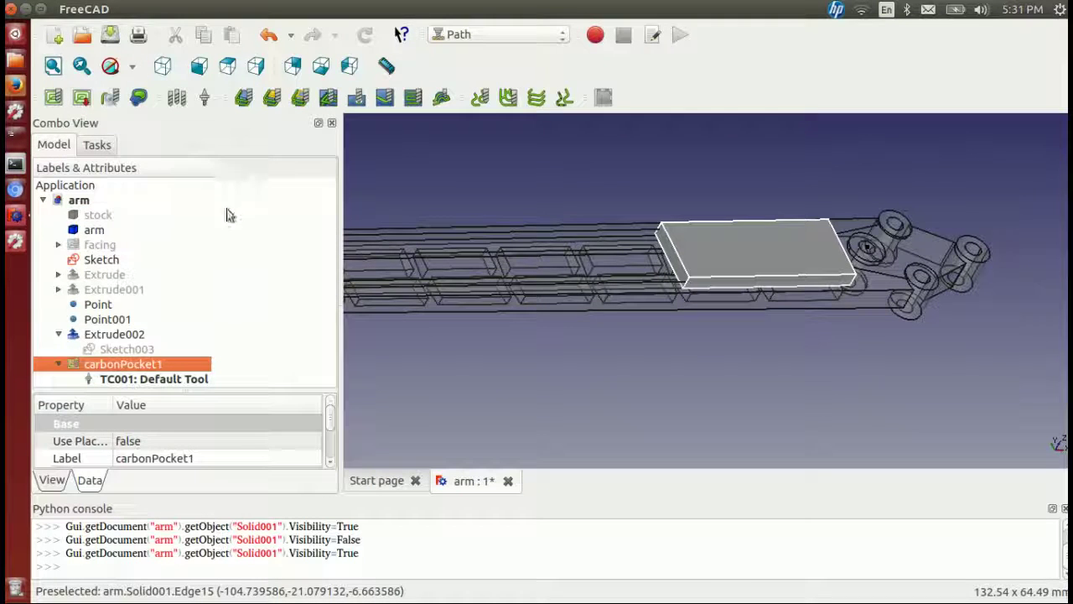
- Create a pocket operation and assign it to the path job Job001
{"action": "middle_click_drag", "start_coordinate": [666, 366], "coordinate": [685, 367]}
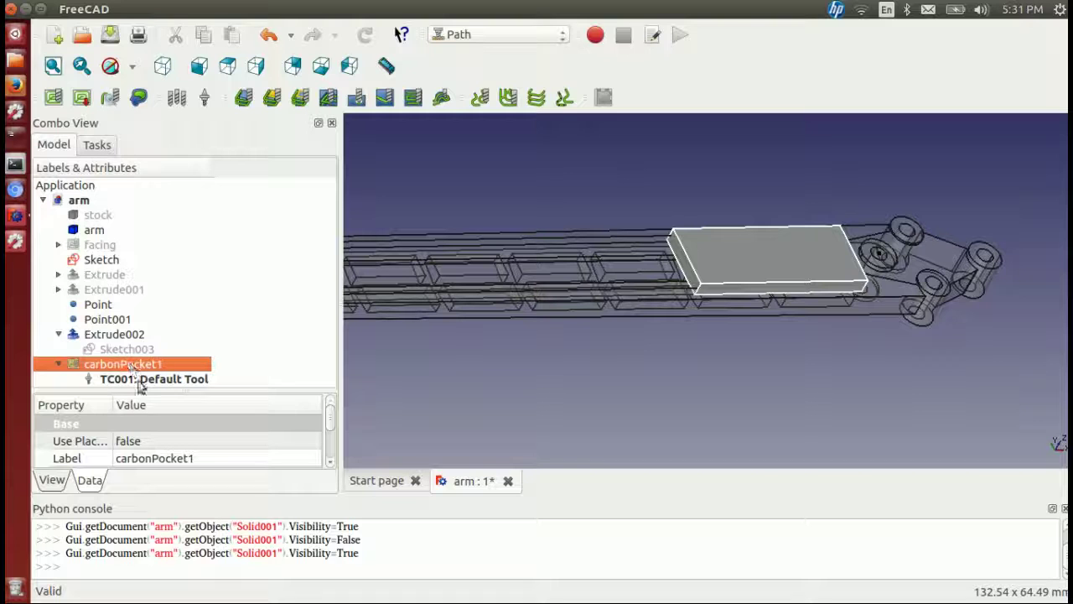
{"action": "left_click", "coordinate": [458, 386]}
{"action": "left_click", "coordinate": [154, 364]}
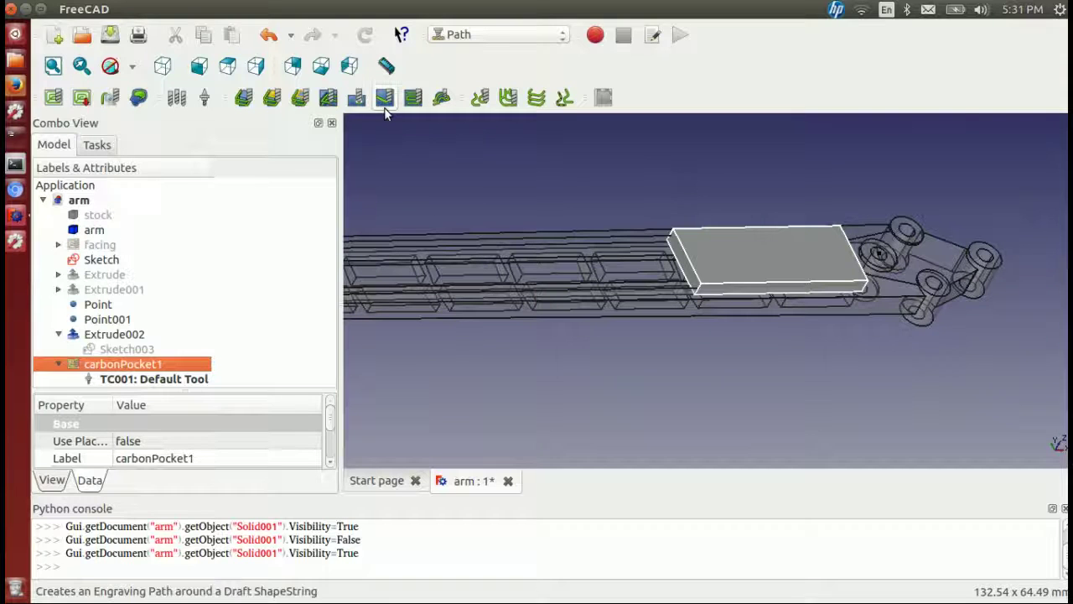
{"action": "left_click", "coordinate": [326, 100]}
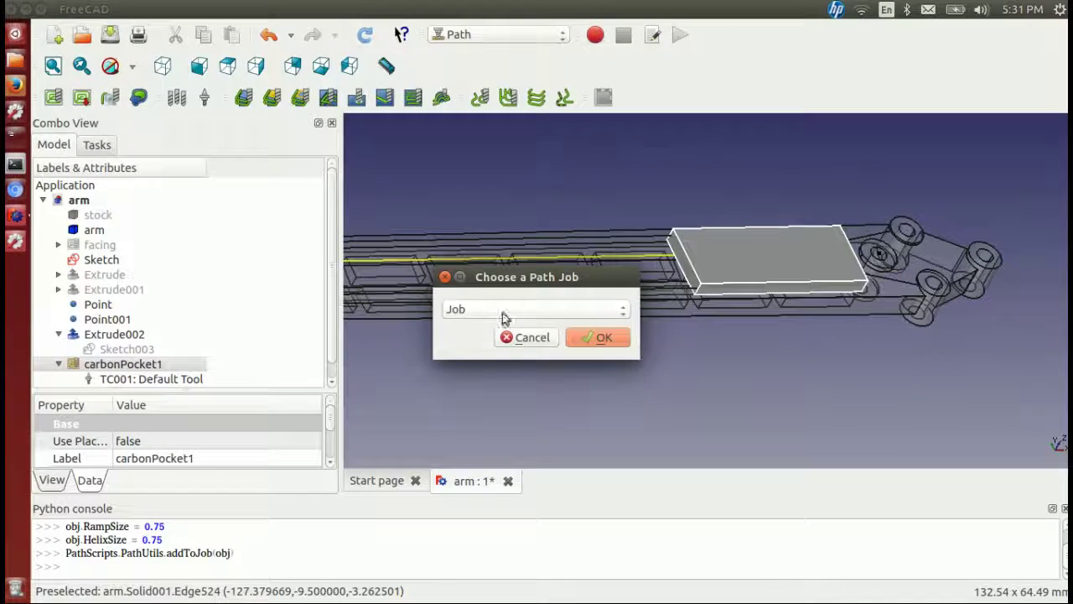
{"action": "left_click", "coordinate": [528, 309]}
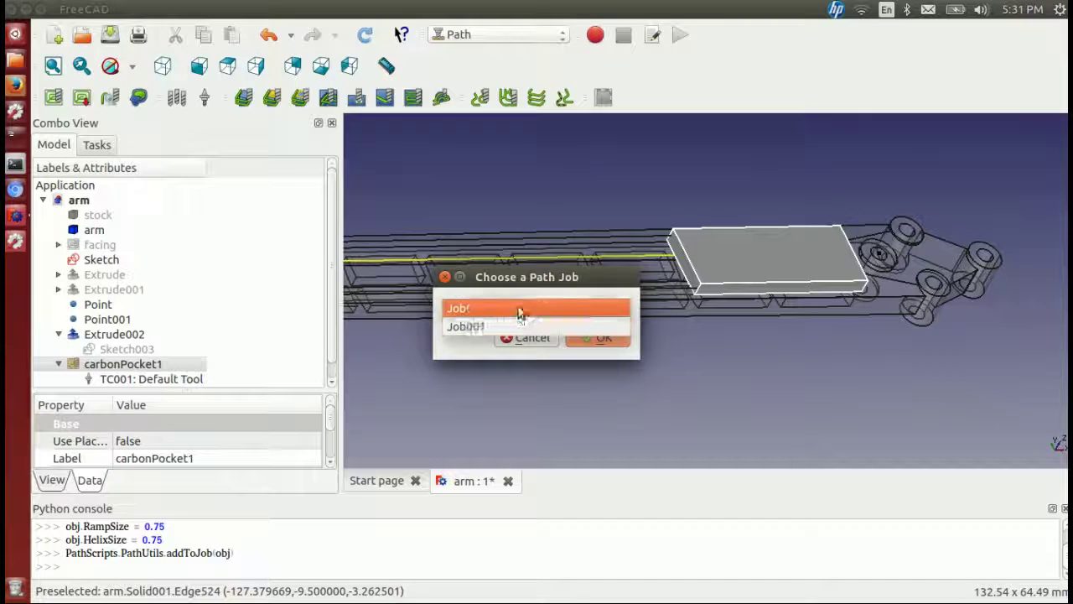
{"action": "left_click", "coordinate": [520, 307]}
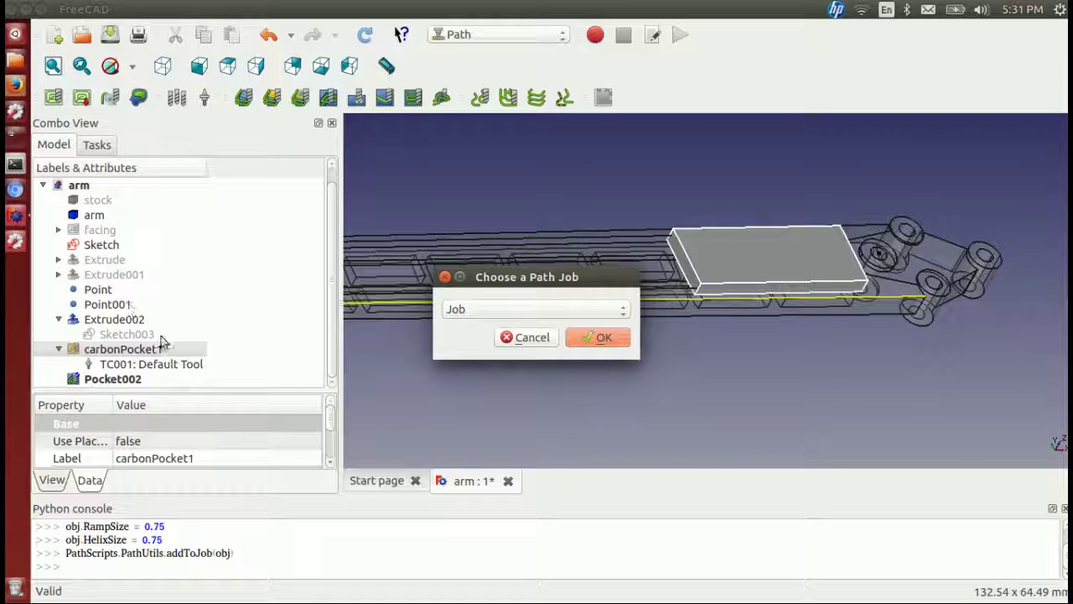
{"action": "left_click", "coordinate": [493, 310]}
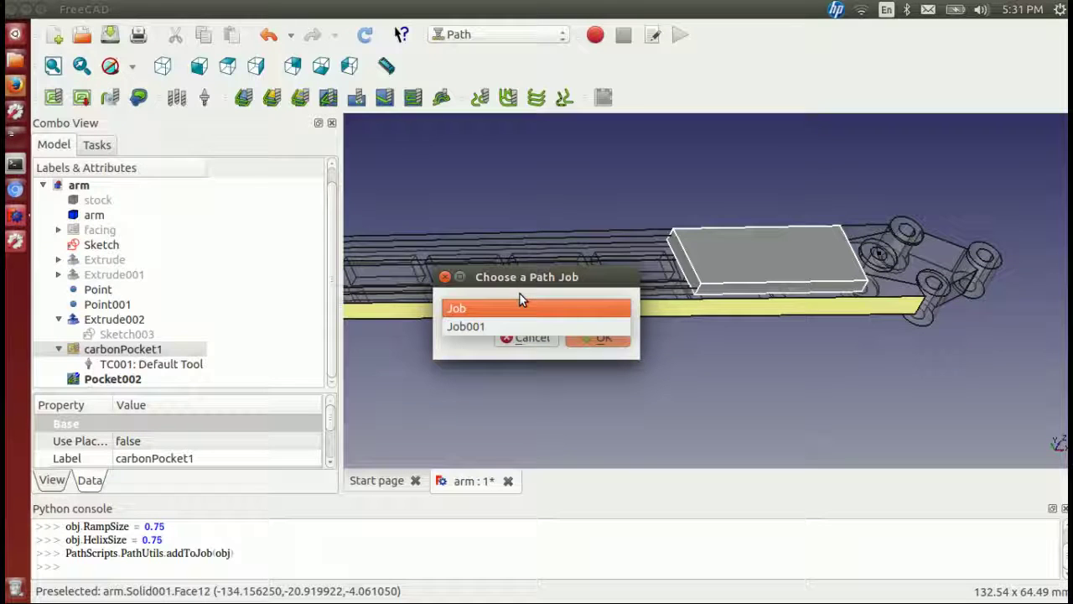
{"action": "left_click", "coordinate": [476, 327]}
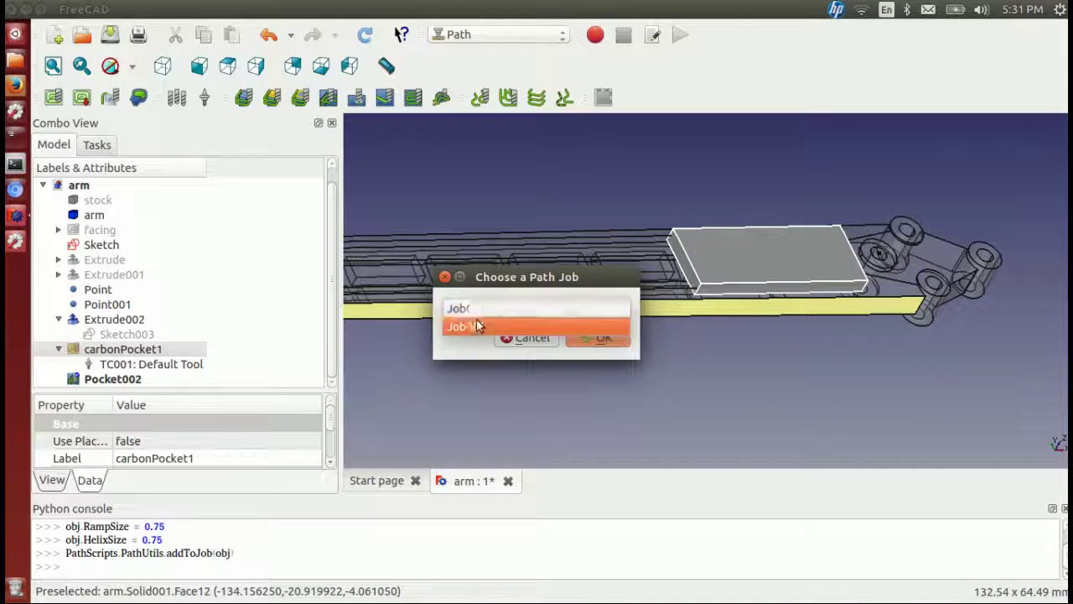
{"action": "left_click", "coordinate": [604, 338]}
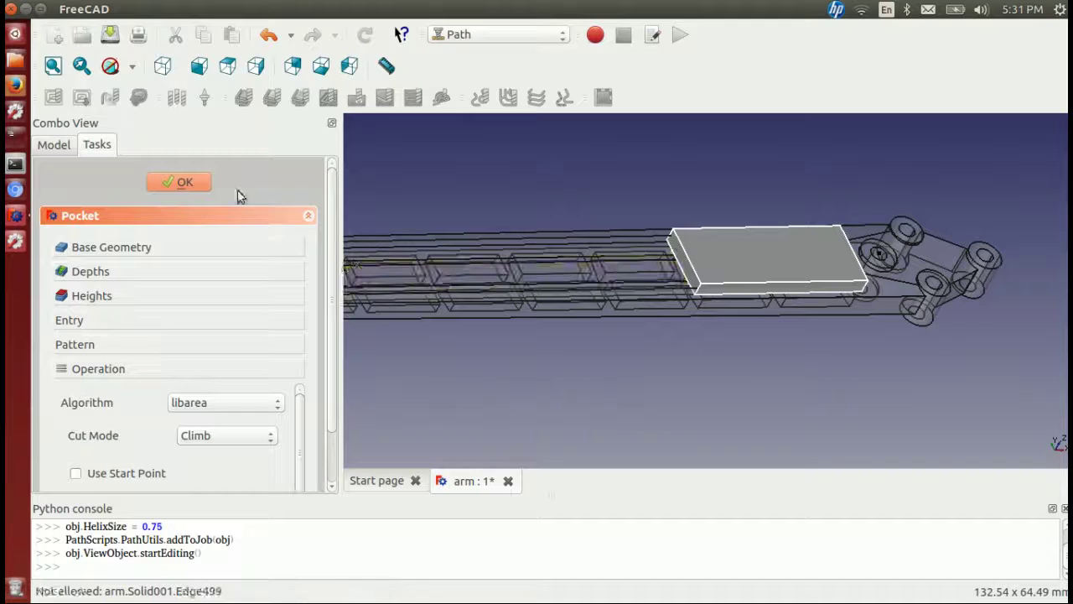
- Add the top face of the Extrude002 block as the pocket's base geometry and update the operation
{"action": "left_click_drag", "start_coordinate": [332, 262], "coordinate": [376, 258]}
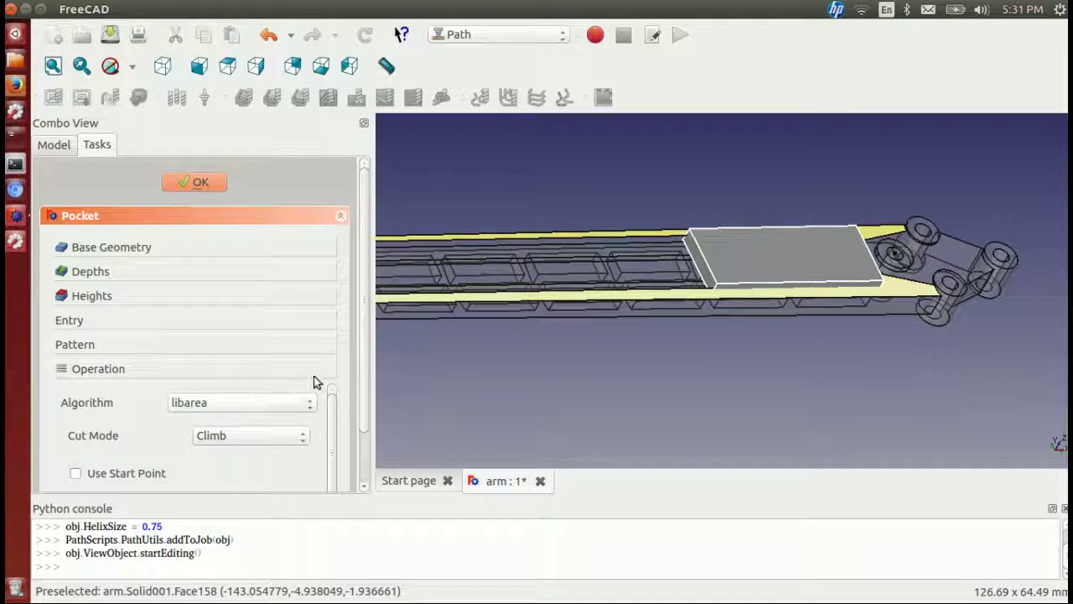
{"action": "left_click", "coordinate": [202, 252]}
{"action": "left_click", "coordinate": [759, 263]}
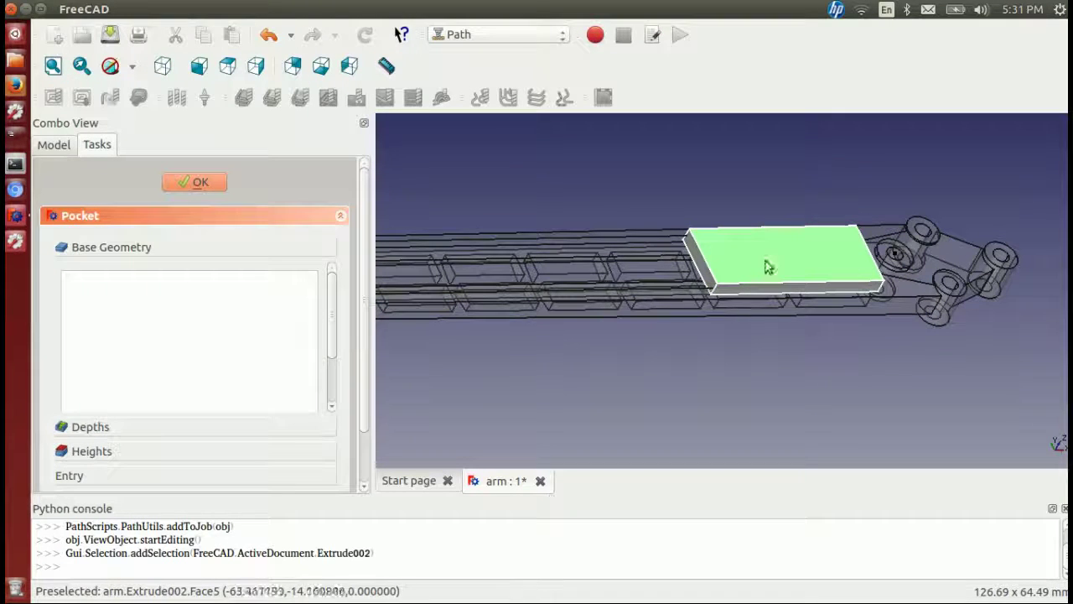
{"action": "scroll", "coordinate": [186, 348], "scroll_direction": "down", "scroll_amount": 1}
{"action": "left_click", "coordinate": [103, 299]}
{"action": "middle_click_drag", "start_coordinate": [728, 294], "coordinate": [728, 330]}
{"action": "scroll", "coordinate": [673, 280], "scroll_direction": "up", "scroll_amount": 3}
{"action": "middle_click_drag", "start_coordinate": [663, 279], "coordinate": [664, 243]}
{"action": "middle_click_drag", "start_coordinate": [673, 311], "coordinate": [719, 312]}
{"action": "middle_click", "coordinate": [592, 325]}
{"action": "left_click_drag", "start_coordinate": [328, 287], "coordinate": [354, 277]}
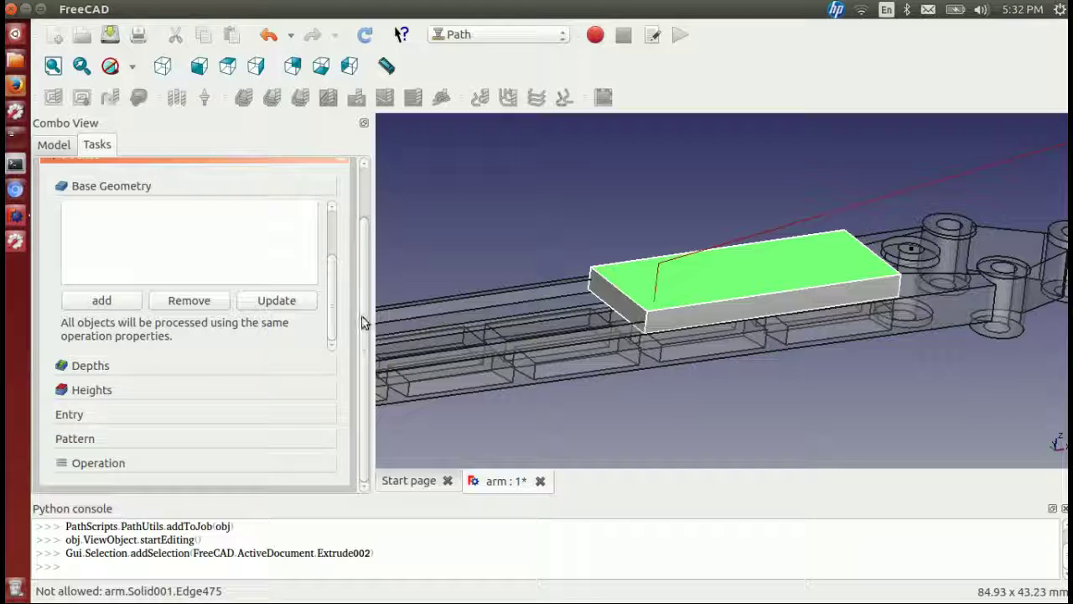
{"action": "left_click", "coordinate": [269, 301]}
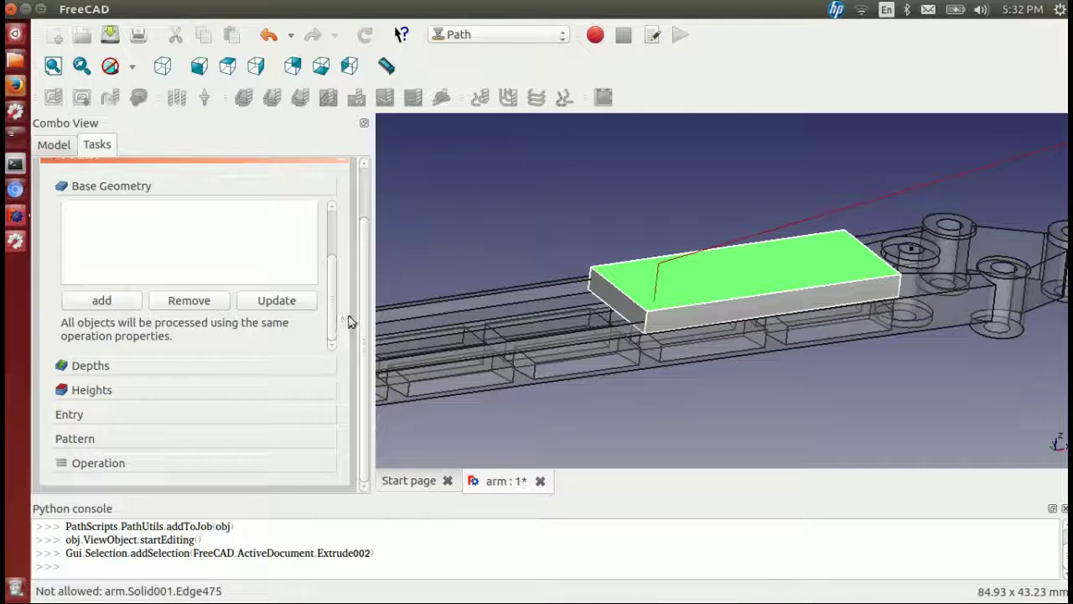
- Check the height of the arm's recessed face, set the pocket's final depth to -3.2625 mm, and accept the operation
{"action": "left_click", "coordinate": [240, 366]}
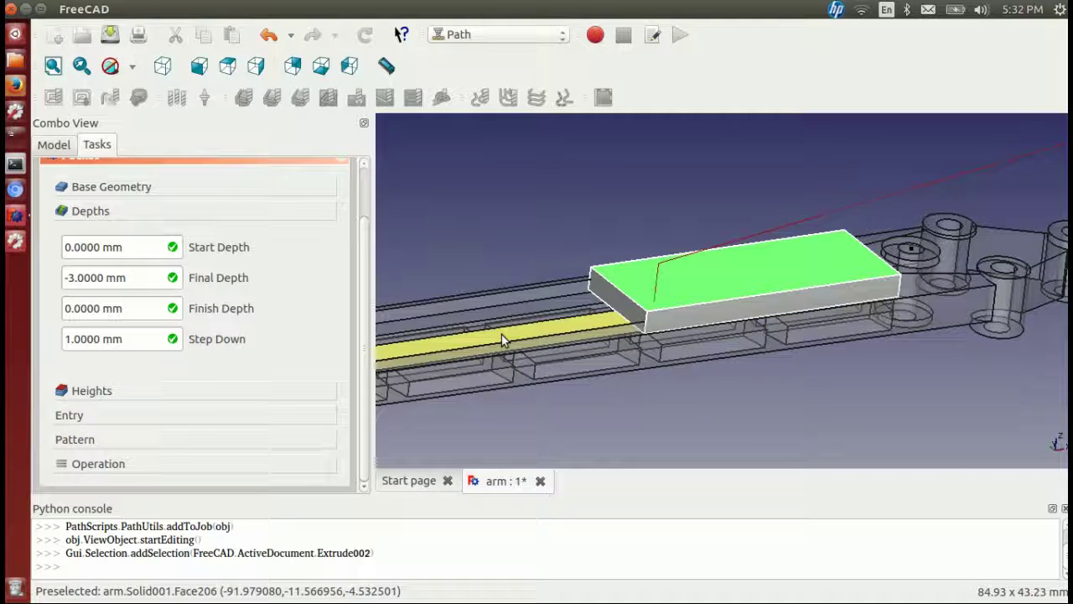
{"action": "scroll", "coordinate": [501, 334], "scroll_direction": "up", "scroll_amount": 5}
{"action": "scroll", "coordinate": [666, 312], "scroll_direction": "down", "scroll_amount": 1}
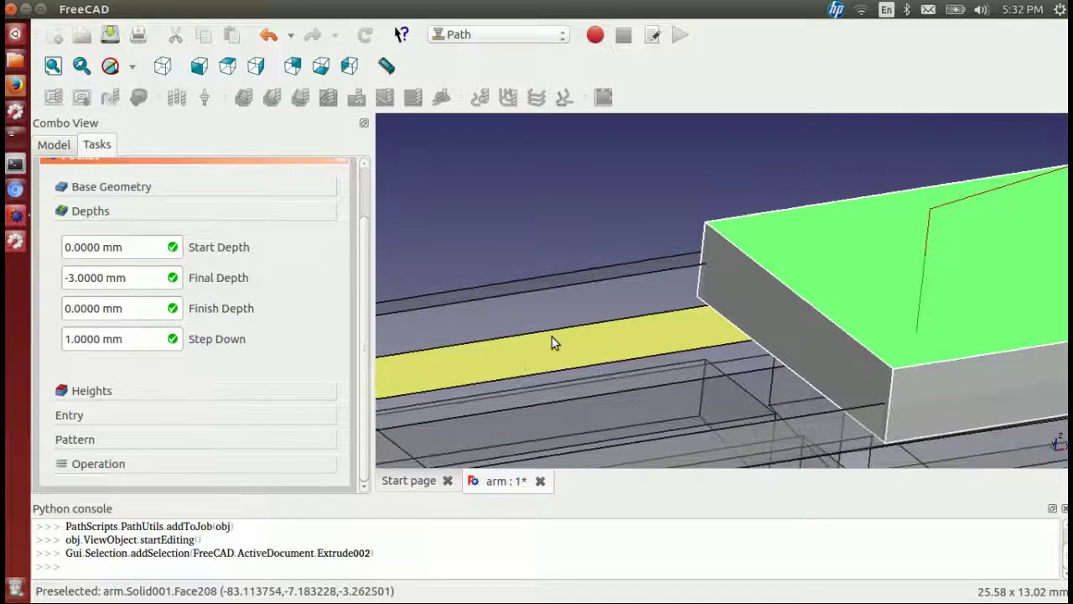
{"action": "middle_click_drag", "start_coordinate": [551, 337], "coordinate": [551, 344]}
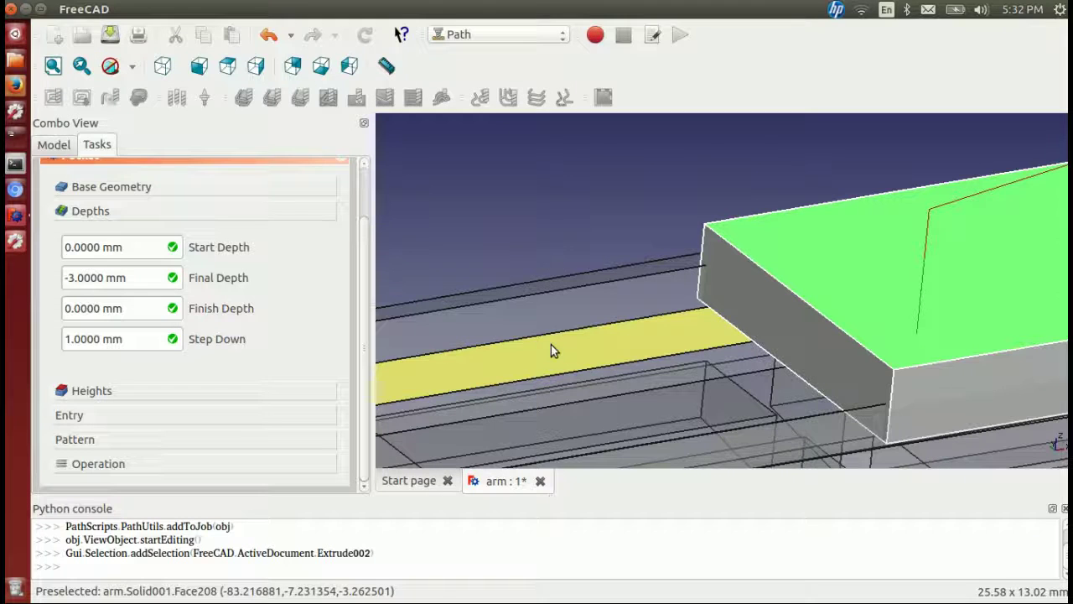
{"action": "left_click", "coordinate": [81, 278]}
{"action": "key", "text": "Delete"}
{"action": "key", "text": "Delete"}
{"action": "key", "text": "Delete"}
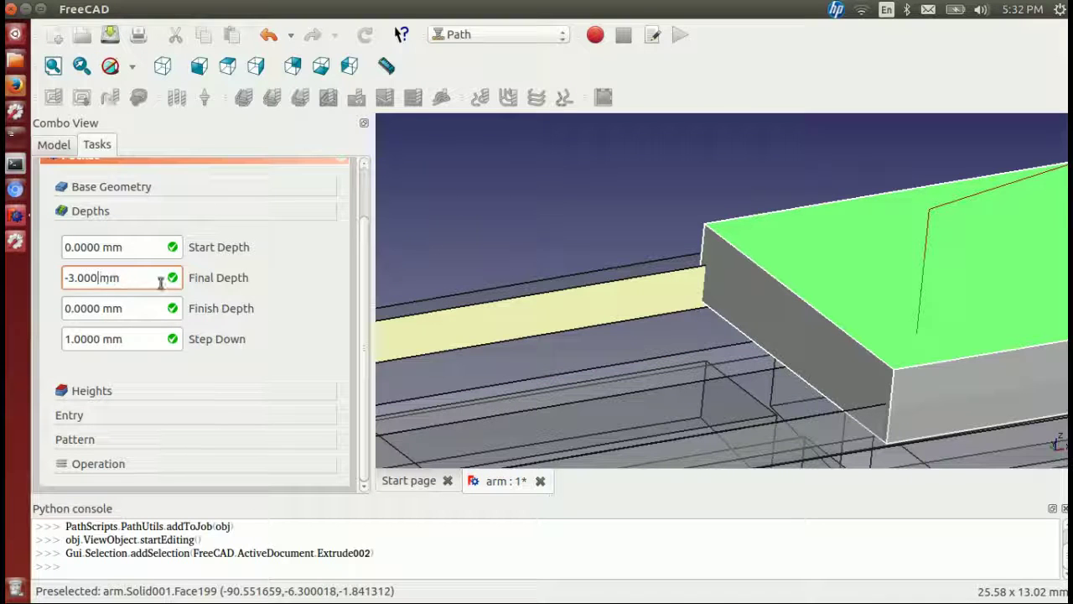
{"action": "key", "text": "BackSpace"}
{"action": "type", "text": "2625"}
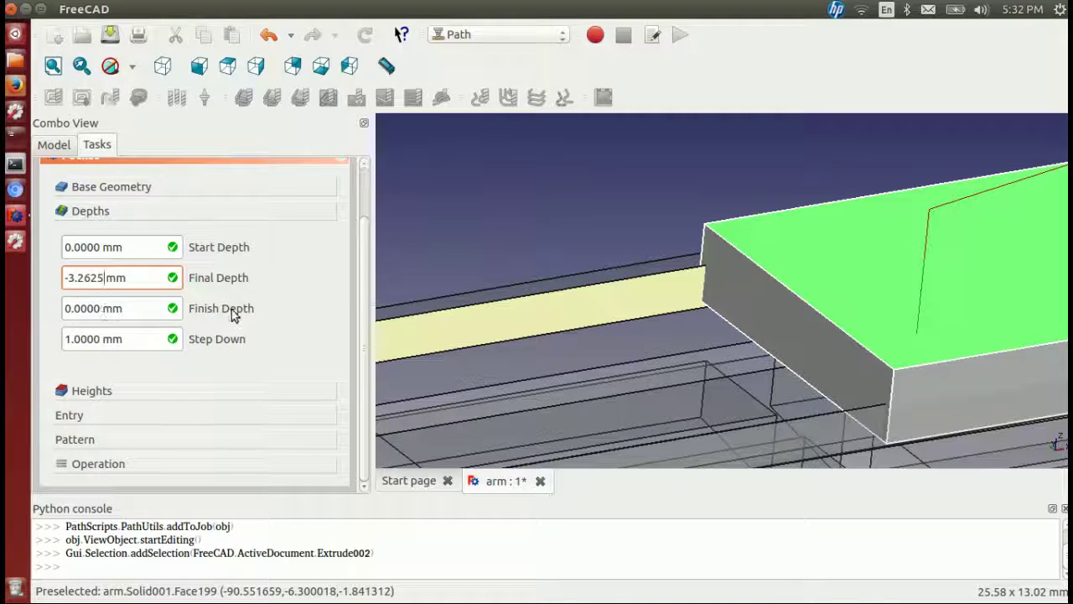
{"action": "key", "text": "Return"}
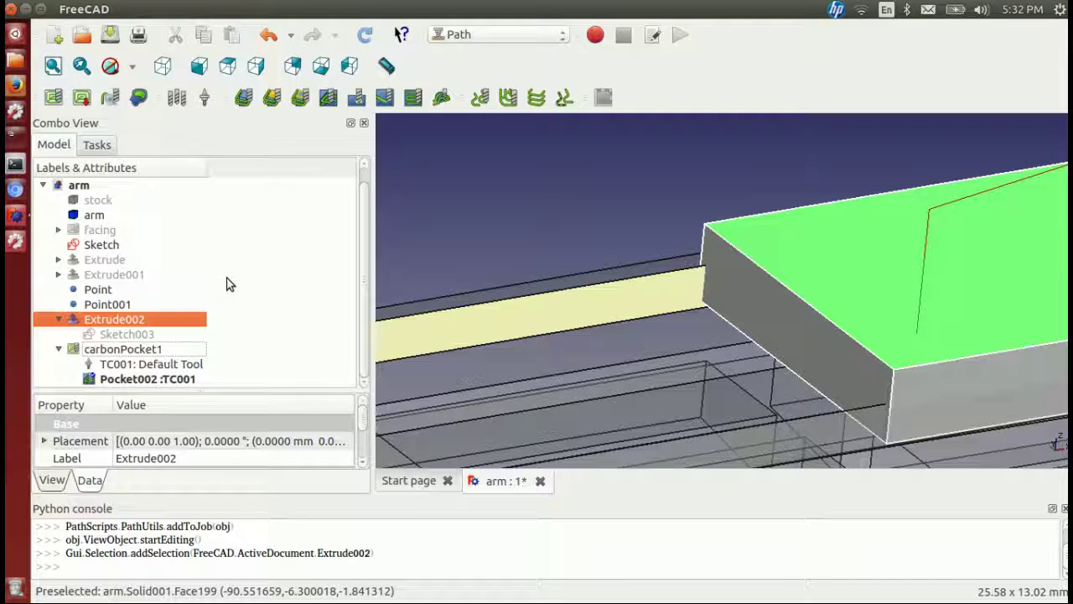
- Hide the Extrude002 block to expose the pocket toolpath inside the arm
{"action": "scroll", "coordinate": [689, 183], "scroll_direction": "down", "scroll_amount": 6}
{"action": "middle_click_drag", "start_coordinate": [683, 235], "coordinate": [567, 202]}
{"action": "scroll", "coordinate": [573, 212], "scroll_direction": "up", "scroll_amount": 2}
{"action": "scroll", "coordinate": [724, 323], "scroll_direction": "up", "scroll_amount": 2}
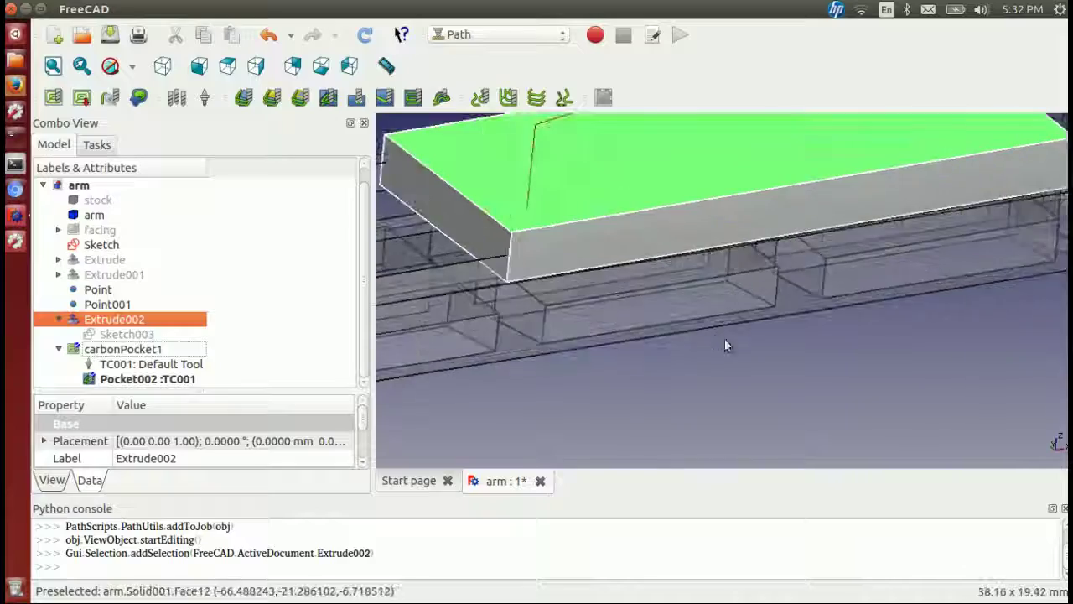
{"action": "middle_click_drag", "start_coordinate": [724, 337], "coordinate": [788, 396]}
{"action": "left_click", "coordinate": [519, 215]}
{"action": "key", "text": "space"}
{"action": "middle_click_drag", "start_coordinate": [618, 275], "coordinate": [773, 328]}
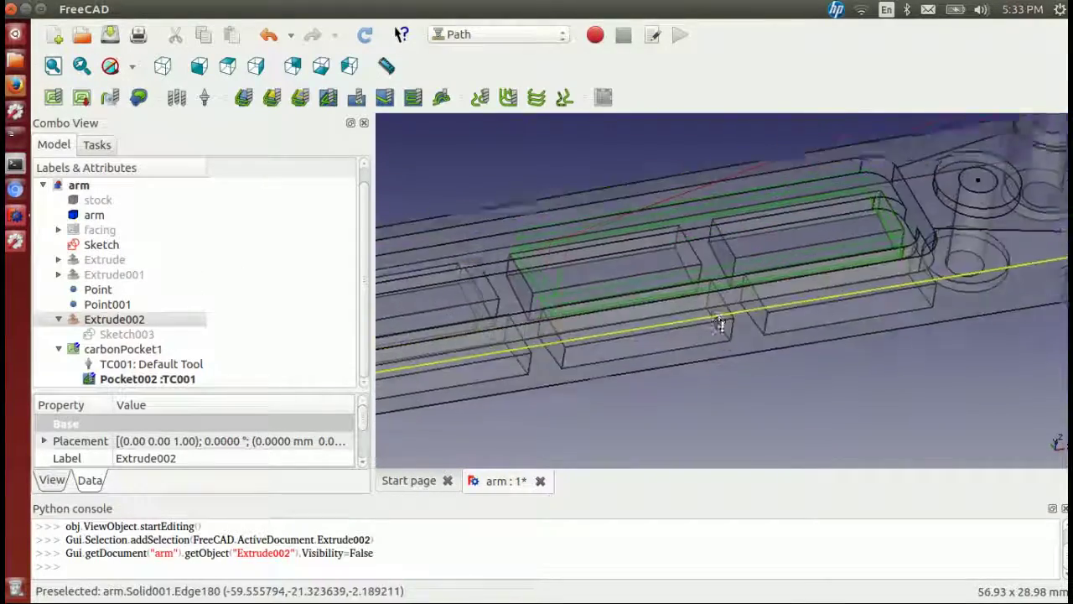
- Open the TC001 default tool controller to review its tool and feed settings, and close it without changes
{"action": "left_click", "coordinate": [167, 364]}
{"action": "left_click", "coordinate": [165, 381]}
{"action": "right_click", "coordinate": [165, 382]}
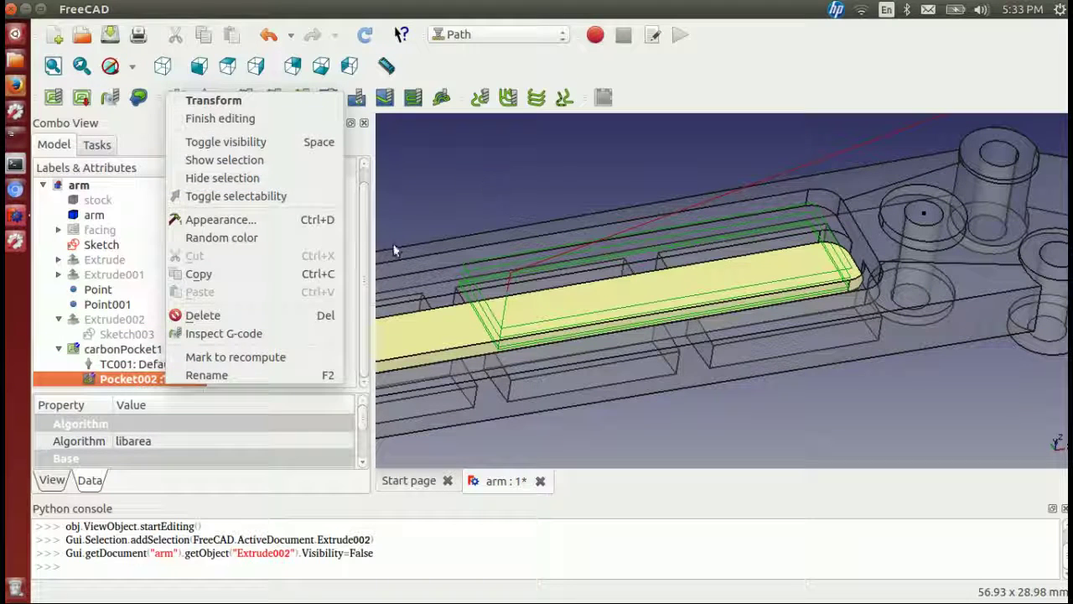
{"action": "left_click", "coordinate": [442, 207]}
{"action": "left_click", "coordinate": [159, 367]}
{"action": "double_click", "coordinate": [159, 367]}
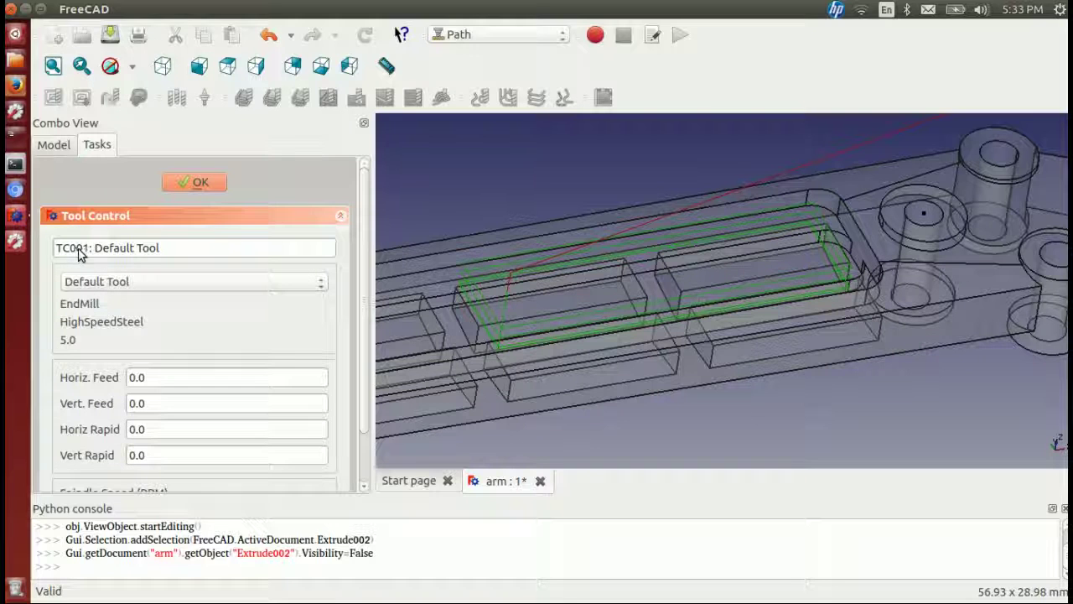
{"action": "left_click", "coordinate": [193, 183]}
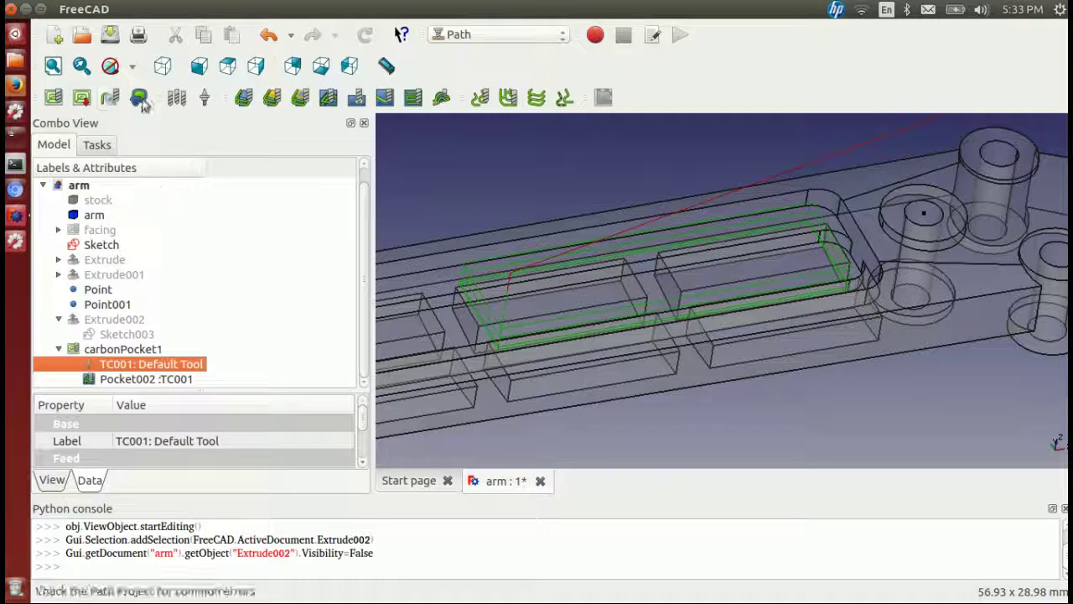
- Set the diameter of carbonPocket1's default tool to 25.4*0.25 mm in the Tool Library and save the change
{"action": "left_click", "coordinate": [176, 98]}
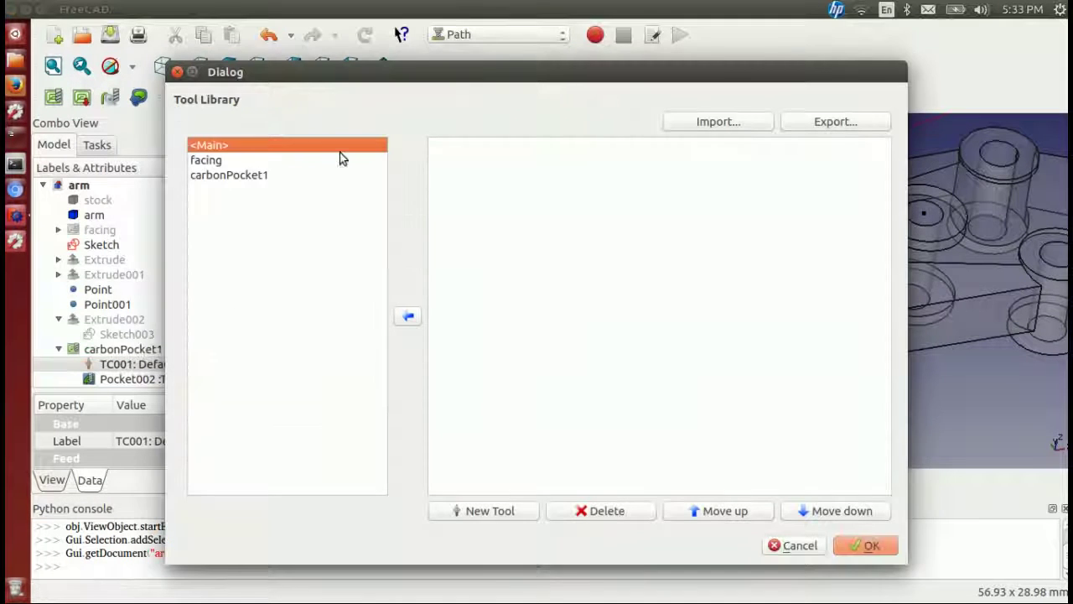
{"action": "left_click", "coordinate": [237, 177]}
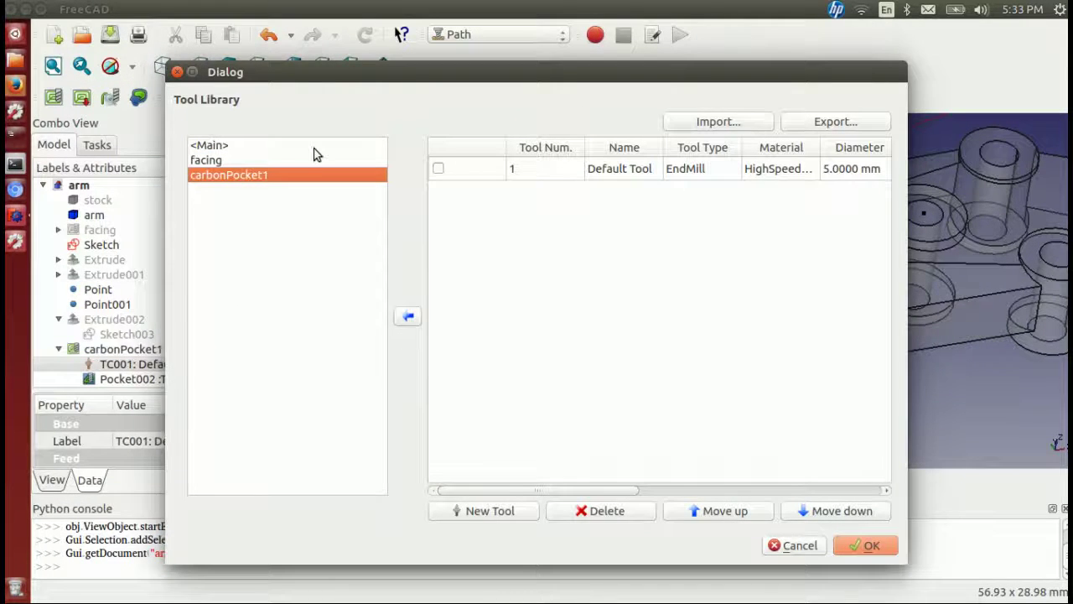
{"action": "left_click", "coordinate": [284, 164]}
{"action": "left_click", "coordinate": [278, 176]}
{"action": "left_click", "coordinate": [829, 172]}
{"action": "double_click", "coordinate": [828, 172]}
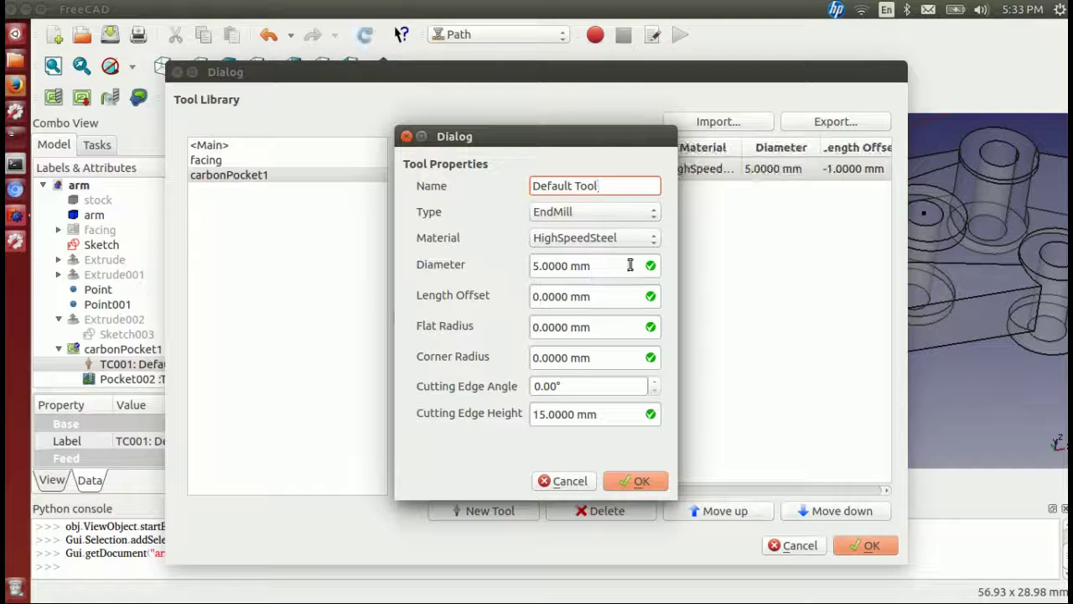
{"action": "double_click", "coordinate": [567, 265]}
{"action": "type", "text": "6,3"}
{"action": "key", "text": "BackSpace"}
{"action": "key", "text": "BackSpace"}
{"action": "key", "text": "BackSpace"}
{"action": "type", "text": "2"}
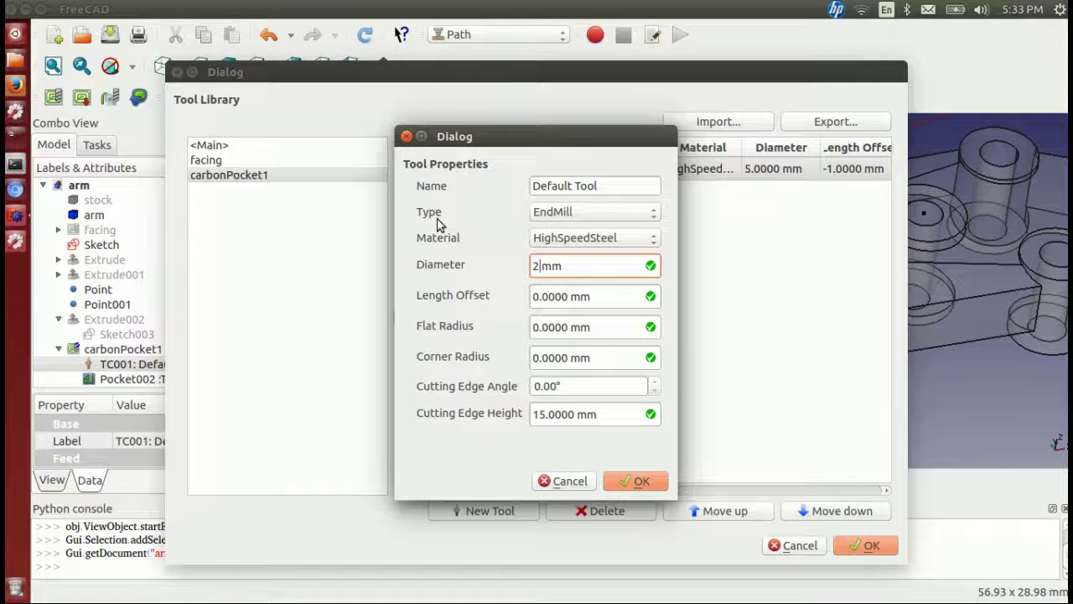
{"action": "type", "text": "5.4*0.25"}
{"action": "key", "text": "Return"}
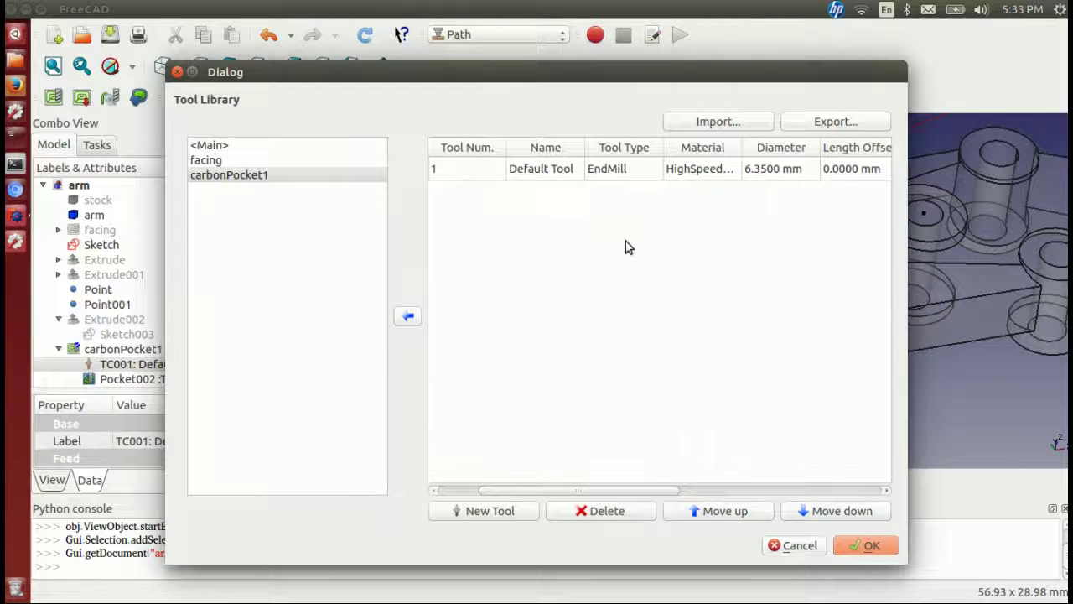
{"action": "left_click", "coordinate": [861, 547]}
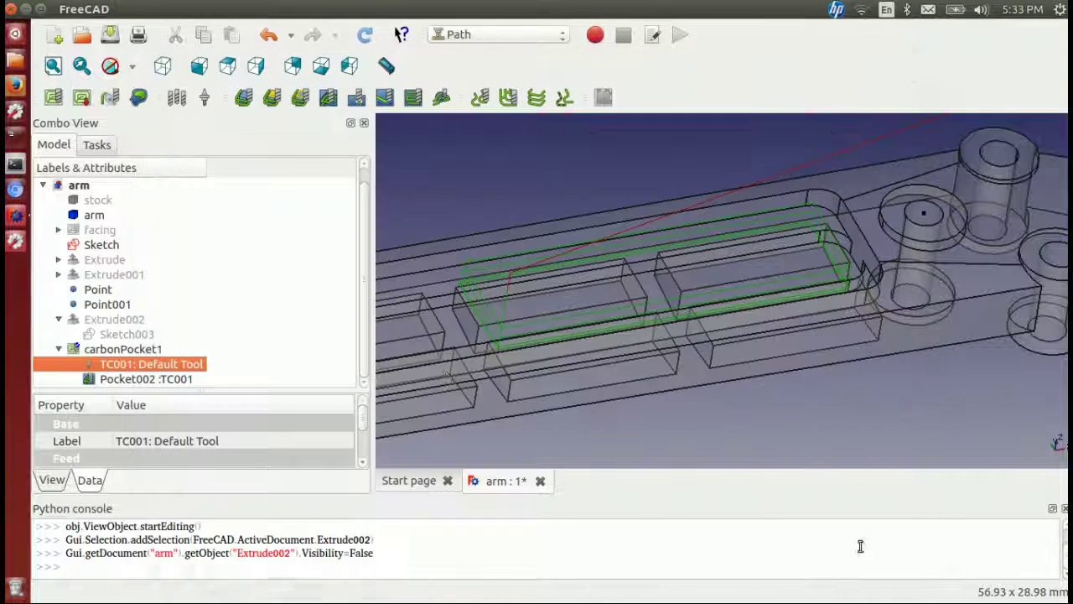
- Reopen the carbonPocket1 job settings and accept them without changes
{"action": "left_click", "coordinate": [276, 285]}
{"action": "double_click", "coordinate": [122, 349]}
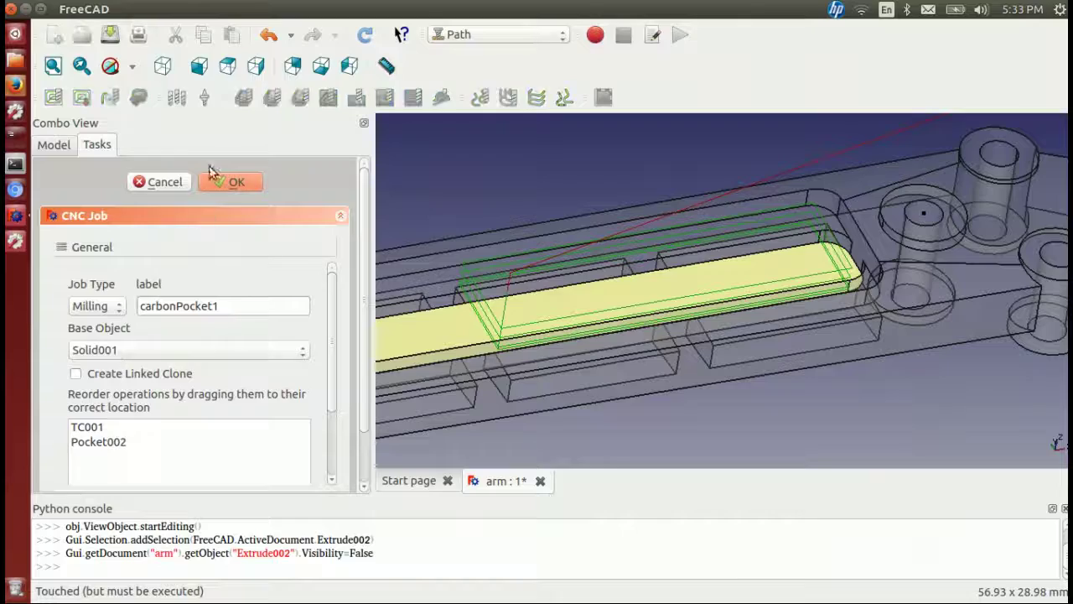
{"action": "left_click", "coordinate": [226, 183]}
- Read the toolpath and wall positions at the pocket's end and try to calculate twice their difference in the Python console using 42.5 and 40
{"action": "scroll", "coordinate": [765, 324], "scroll_direction": "up", "scroll_amount": 2}
{"action": "middle_click_drag", "start_coordinate": [765, 325], "coordinate": [762, 358]}
{"action": "scroll", "coordinate": [781, 402], "scroll_direction": "down", "scroll_amount": 2}
{"action": "middle_click_drag", "start_coordinate": [783, 406], "coordinate": [831, 249]}
{"action": "scroll", "coordinate": [752, 312], "scroll_direction": "up", "scroll_amount": 4}
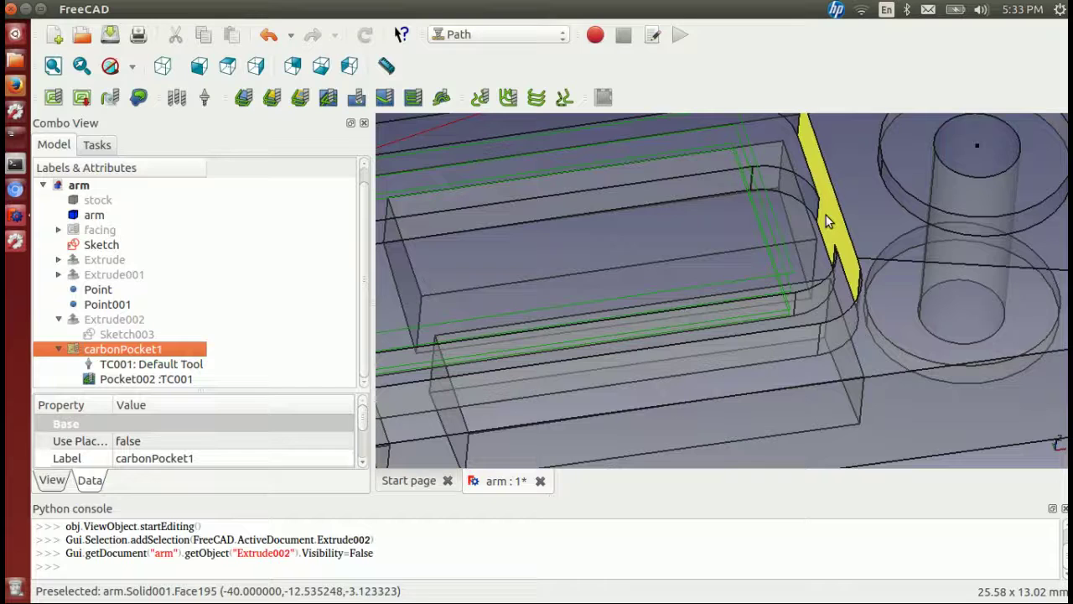
{"action": "left_click", "coordinate": [775, 219]}
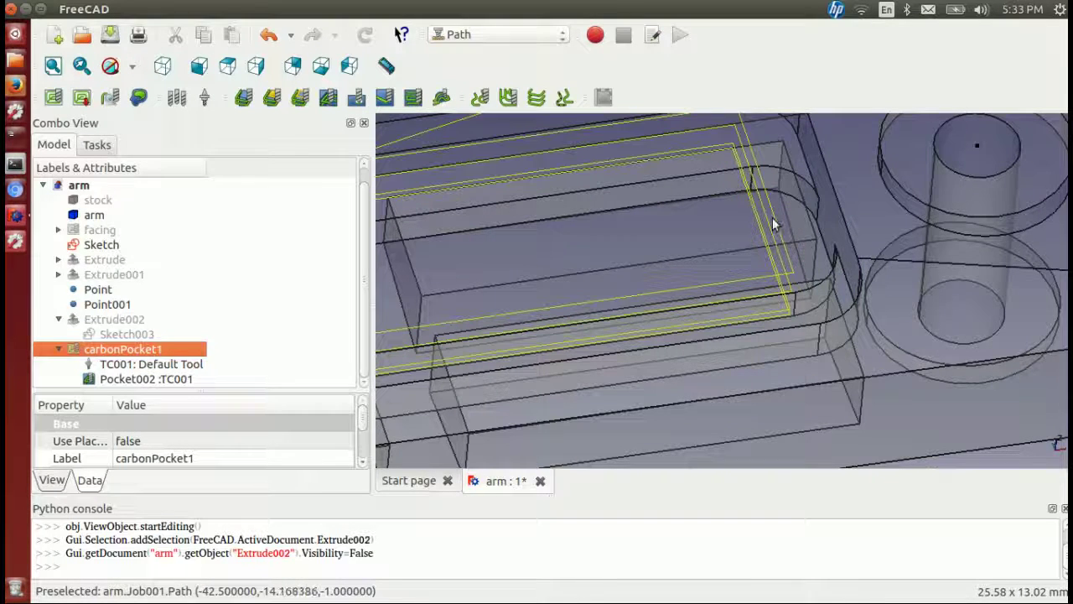
{"action": "left_click", "coordinate": [247, 563]}
{"action": "type", "text": "42."}
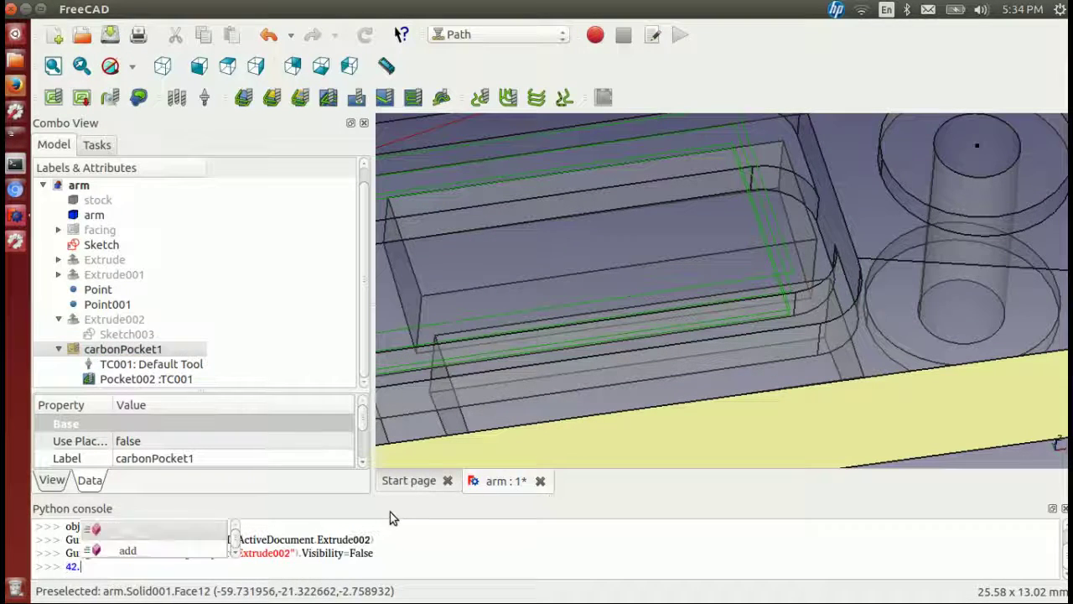
{"action": "type", "text": "5-40"}
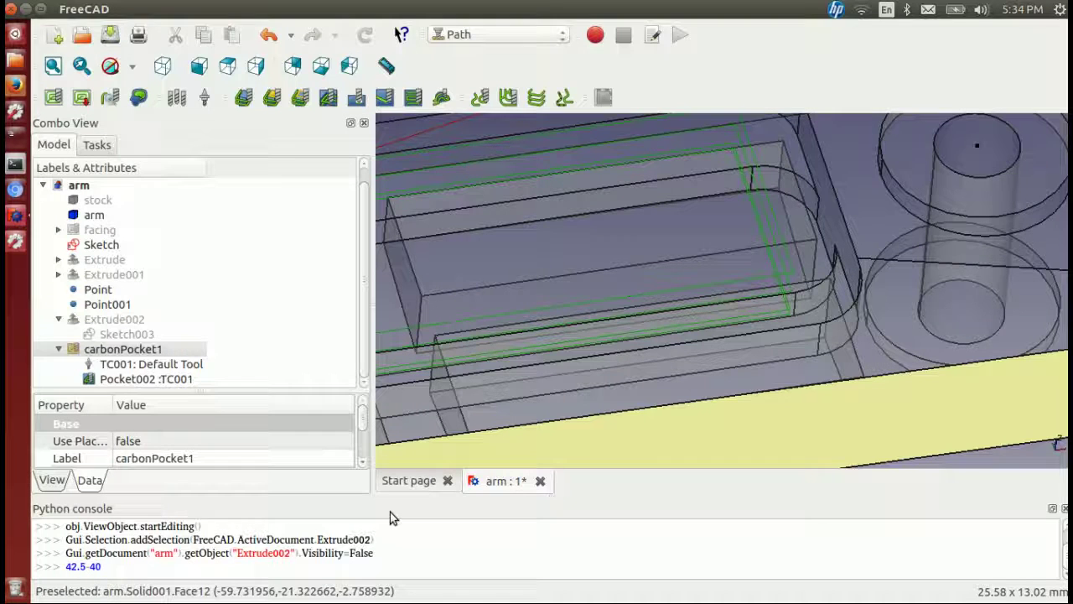
{"action": "type", "text": ".__abs__()"}
{"action": "key", "text": "Return"}
{"action": "key", "text": "Home"}
{"action": "type", "text": "("}
{"action": "key", "text": "End"}
{"action": "type", "text": ")*2."}
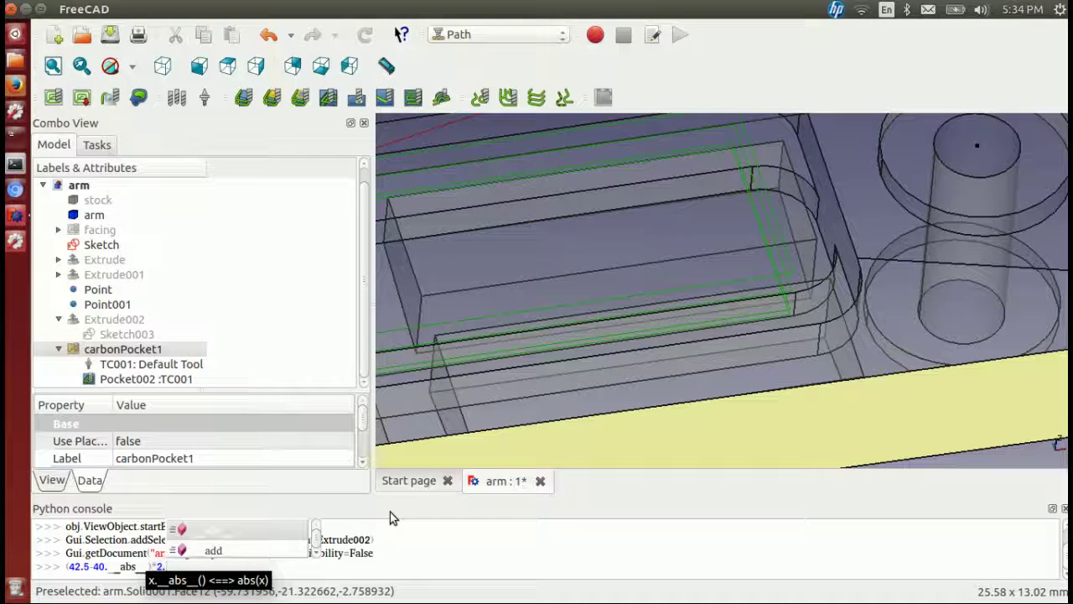
{"action": "type", "text": "__ab"}
{"action": "key", "text": "Return"}
- Correct the console expression to (42.5-40.)*2. and evaluate it
{"action": "key", "text": "Up"}
{"action": "key", "text": "BackSpace"}
{"action": "key", "text": "BackSpace"}
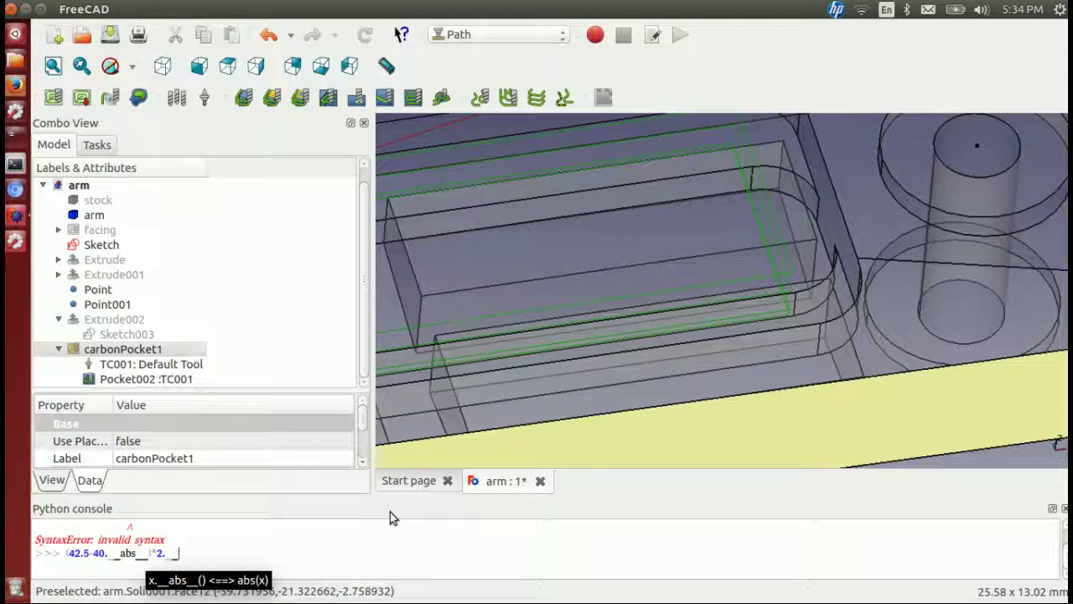
{"action": "key", "text": "BackSpace"}
{"action": "key", "text": "BackSpace"}
{"action": "key", "text": "shift+Left"}
{"action": "key", "text": "shift+Left"}
{"action": "key", "text": "shift+Left"}
{"action": "key", "text": "shift+Left"}
{"action": "key", "text": "BackSpace"}
{"action": "key", "text": "Return"}
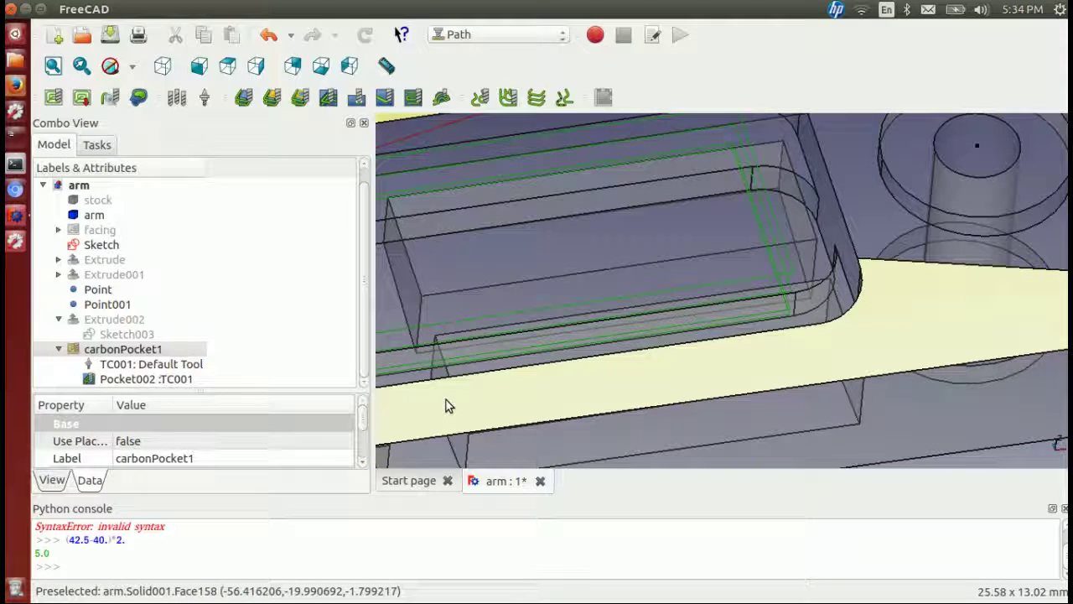
- Open the TC001 default tool controller to check its tool diameter and close it without changes
{"action": "scroll", "coordinate": [717, 268], "scroll_direction": "down", "scroll_amount": 4}
{"action": "middle_click_drag", "start_coordinate": [776, 351], "coordinate": [740, 353]}
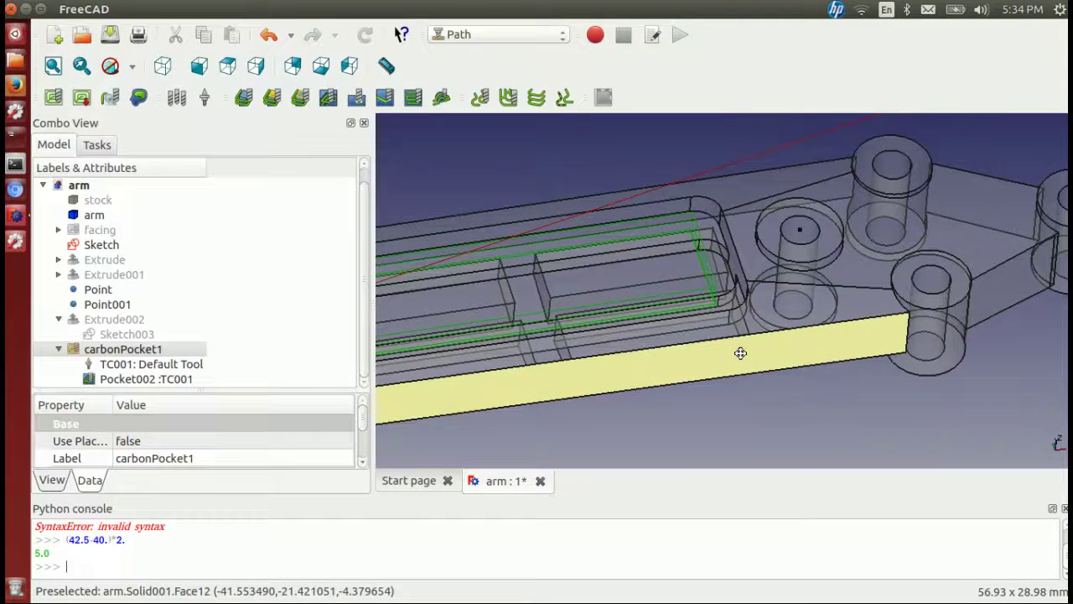
{"action": "left_click", "coordinate": [176, 367]}
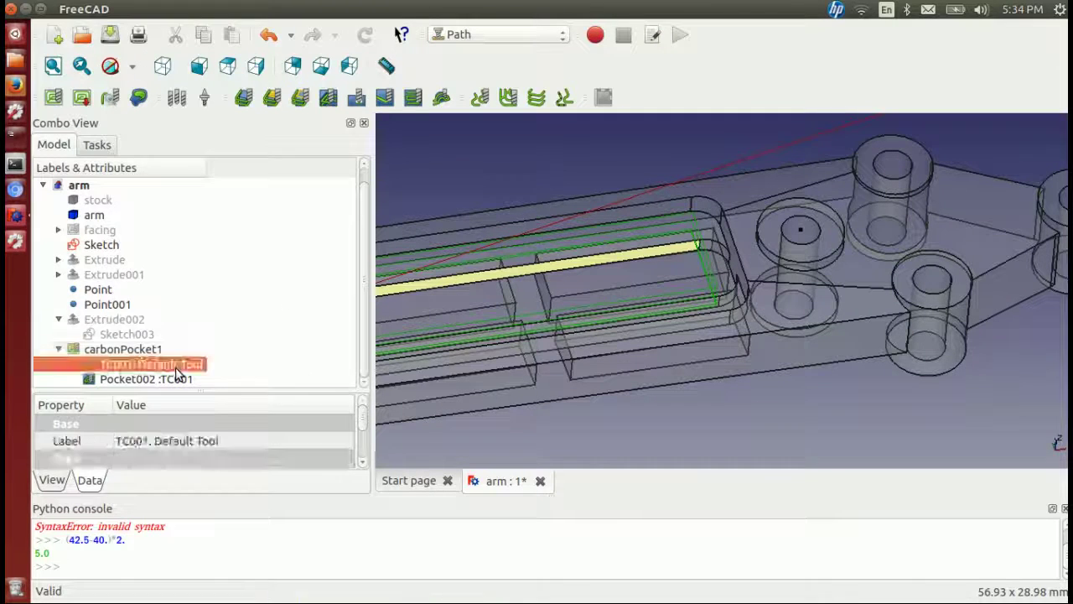
{"action": "double_click", "coordinate": [176, 366]}
{"action": "left_click_drag", "start_coordinate": [364, 234], "coordinate": [357, 268]}
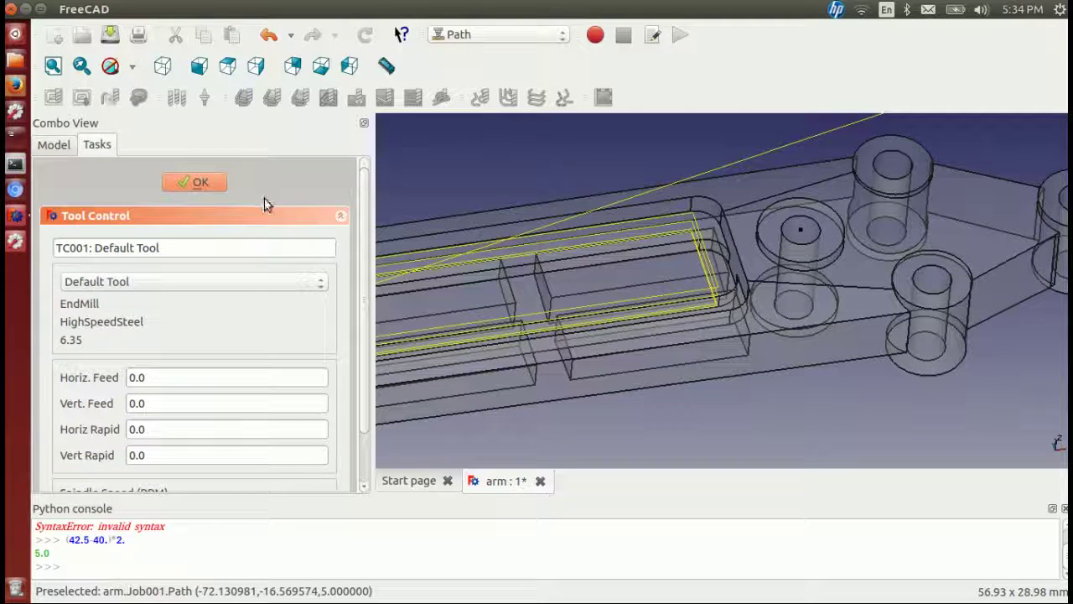
{"action": "left_click", "coordinate": [186, 182]}
- Reopen the Pocket002 operation, update its base geometry to regenerate the toolpath, and accept the operation
{"action": "left_click", "coordinate": [163, 376]}
{"action": "right_click", "coordinate": [162, 375]}
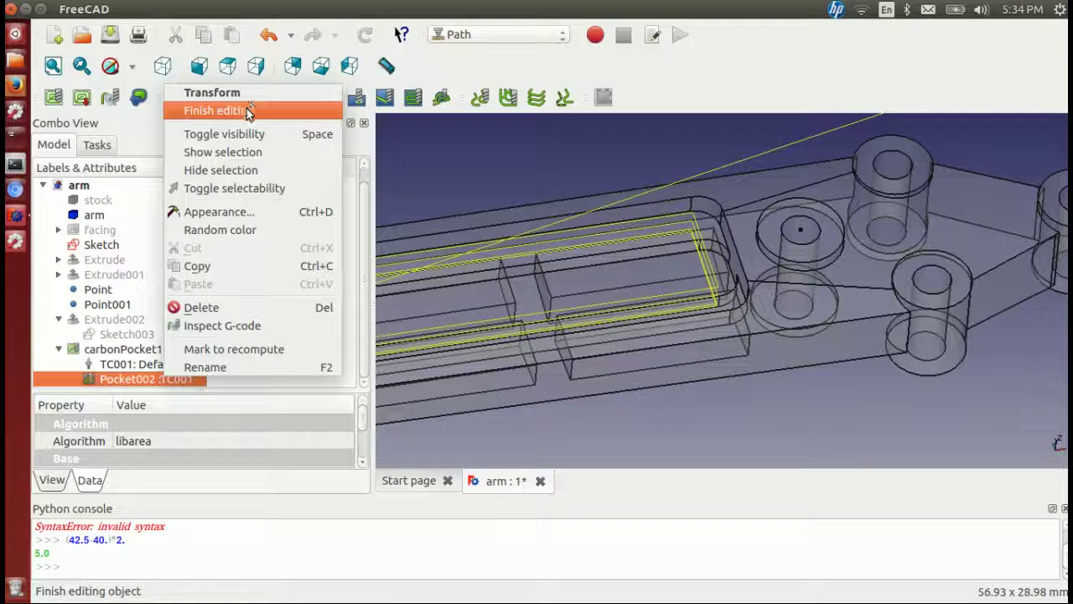
{"action": "left_click", "coordinate": [346, 253]}
{"action": "double_click", "coordinate": [160, 379]}
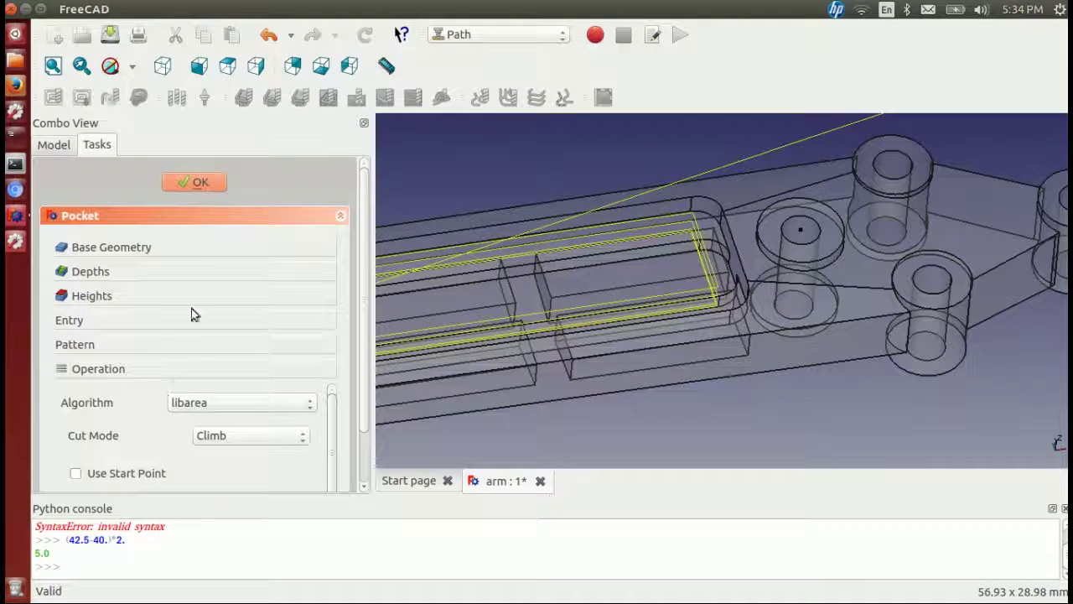
{"action": "left_click", "coordinate": [156, 247]}
{"action": "left_click", "coordinate": [151, 277]}
{"action": "scroll", "coordinate": [256, 369], "scroll_direction": "down", "scroll_amount": 2}
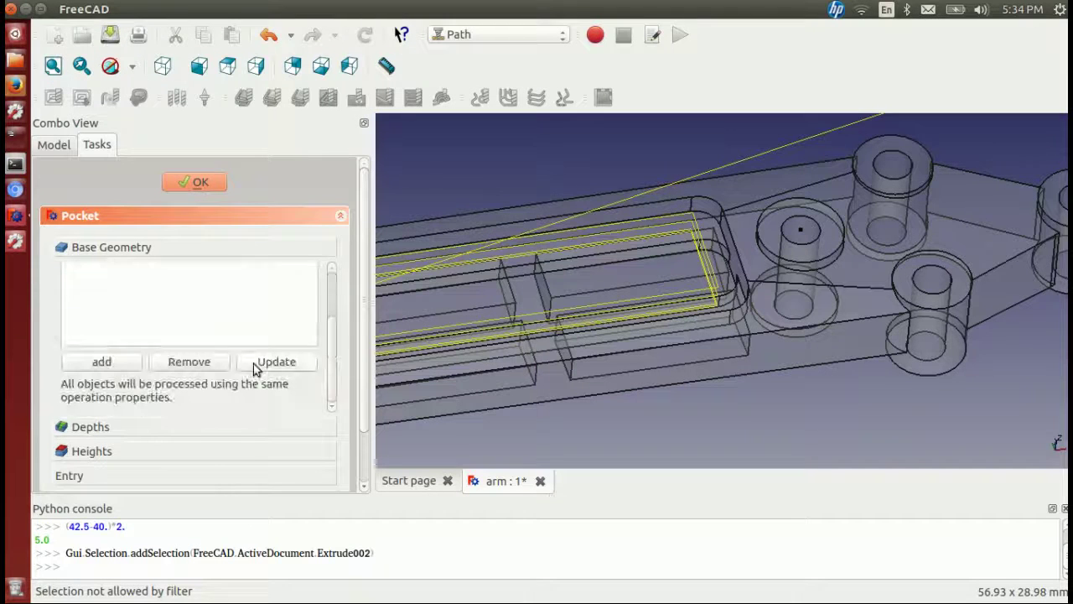
{"action": "scroll", "coordinate": [254, 369], "scroll_direction": "down", "scroll_amount": 1}
{"action": "left_click", "coordinate": [277, 318]}
{"action": "scroll", "coordinate": [746, 298], "scroll_direction": "up", "scroll_amount": 2}
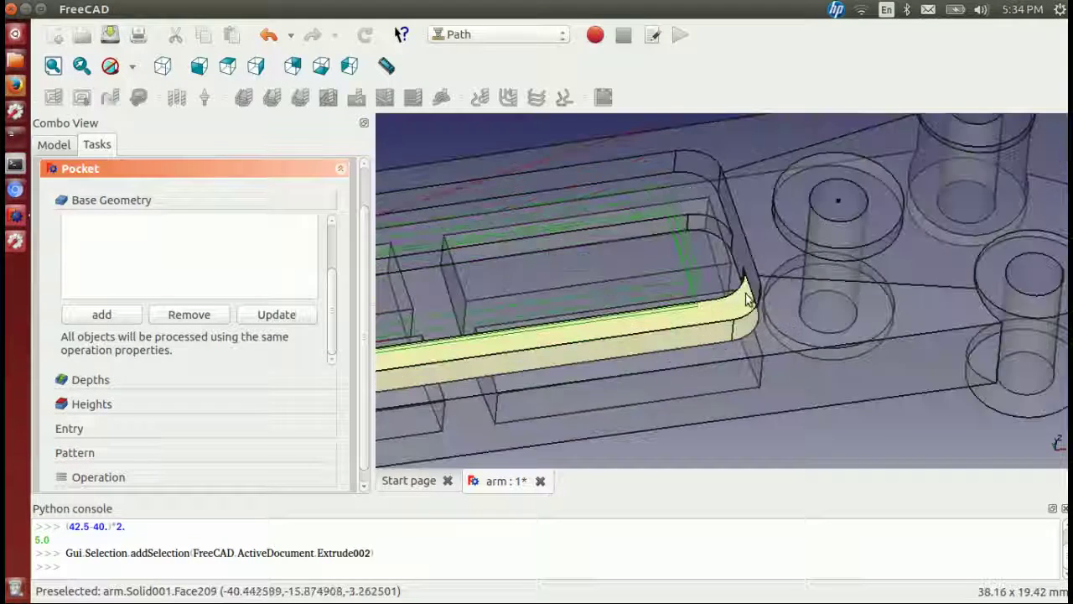
{"action": "left_click_drag", "start_coordinate": [363, 293], "coordinate": [372, 251]}
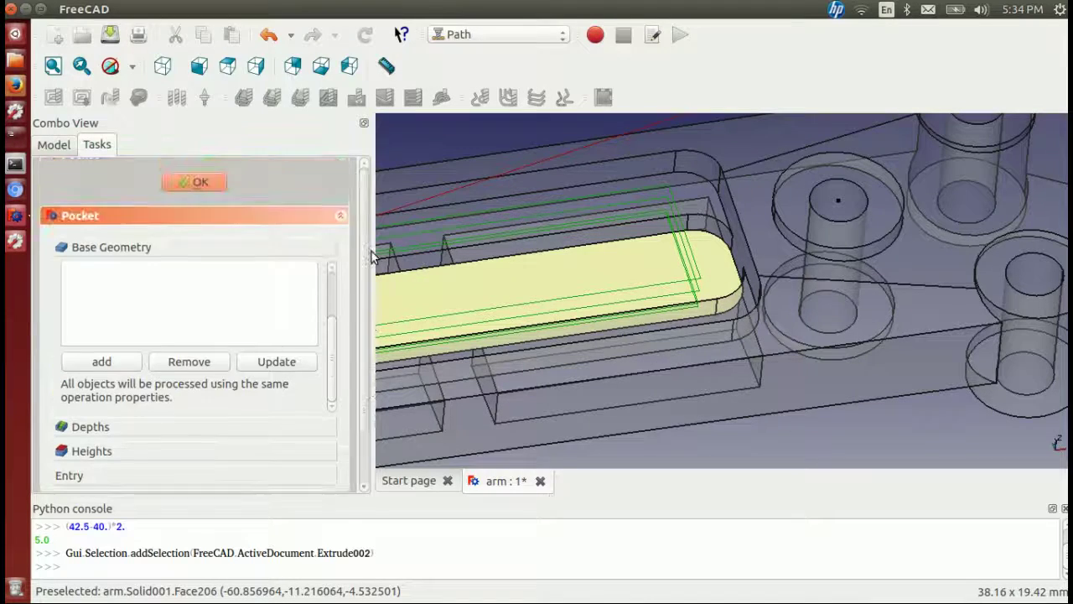
{"action": "left_click", "coordinate": [200, 182]}
- Read the regenerated toolpath's position at the pocket's end and evaluate (43.175-40)*2.0 in the Python console
{"action": "scroll", "coordinate": [663, 256], "scroll_direction": "up", "scroll_amount": 3}
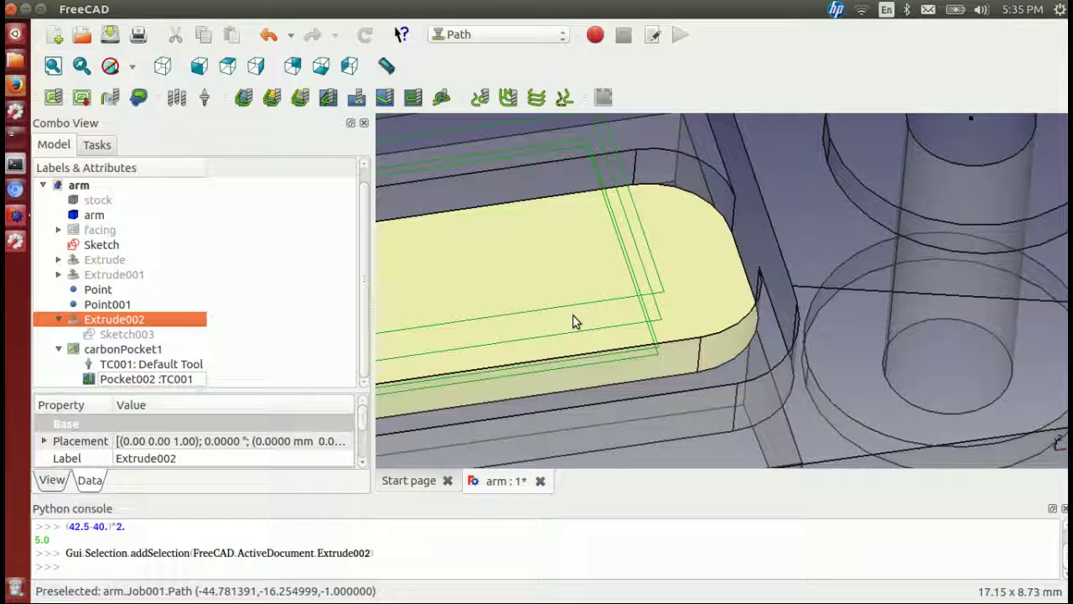
{"action": "left_click", "coordinate": [319, 566]}
{"action": "type", "text": "43."}
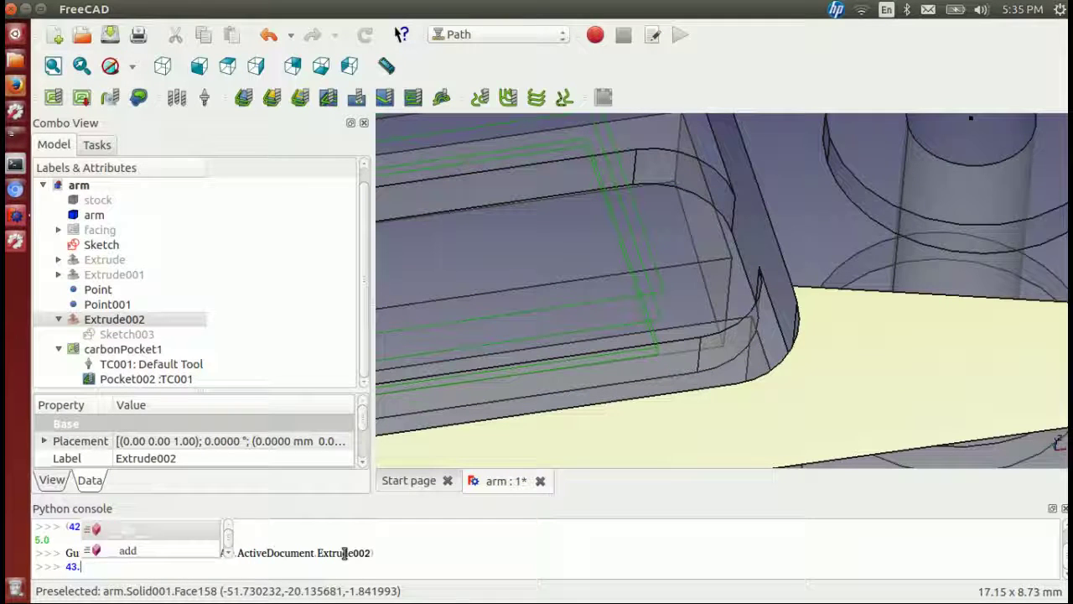
{"action": "type", "text": "175"}
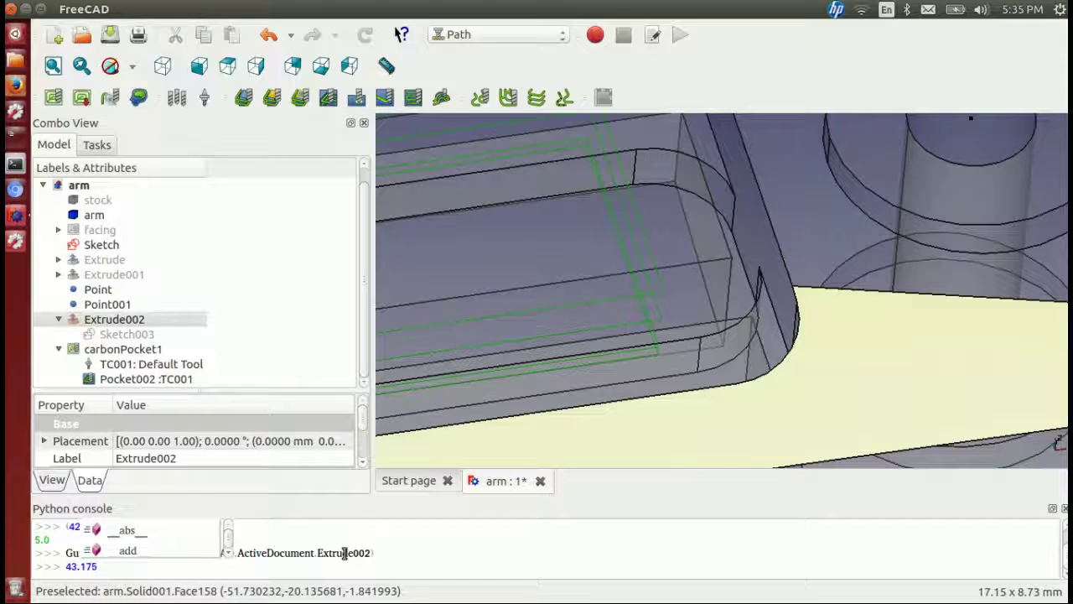
{"action": "type", "text": "-40"}
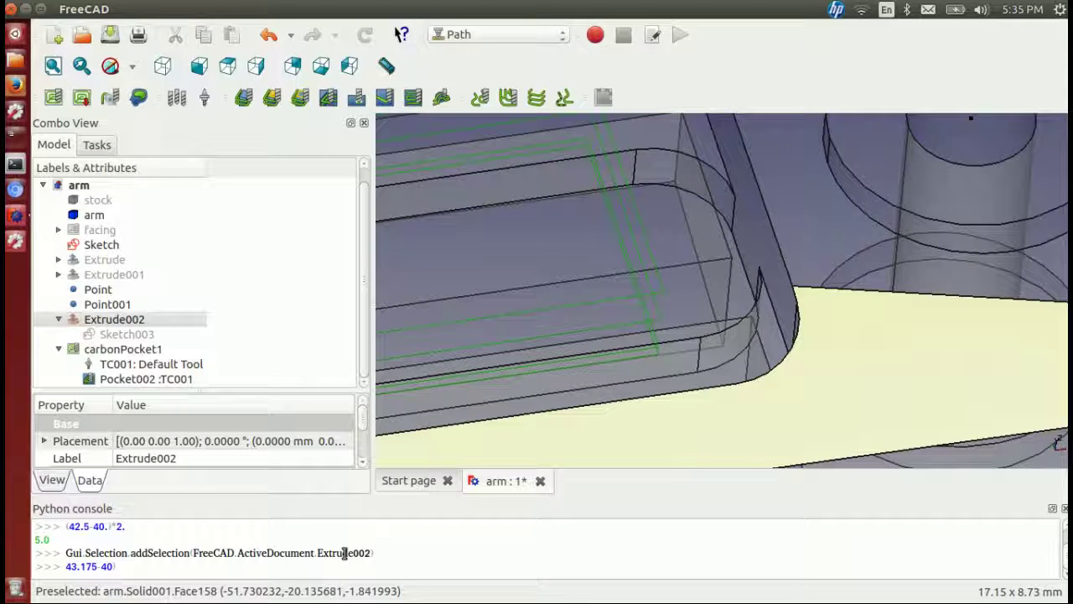
{"action": "key", "text": "Home"}
{"action": "type", "text": "("}
{"action": "key", "text": "End"}
{"action": "type", "text": ")*2."}
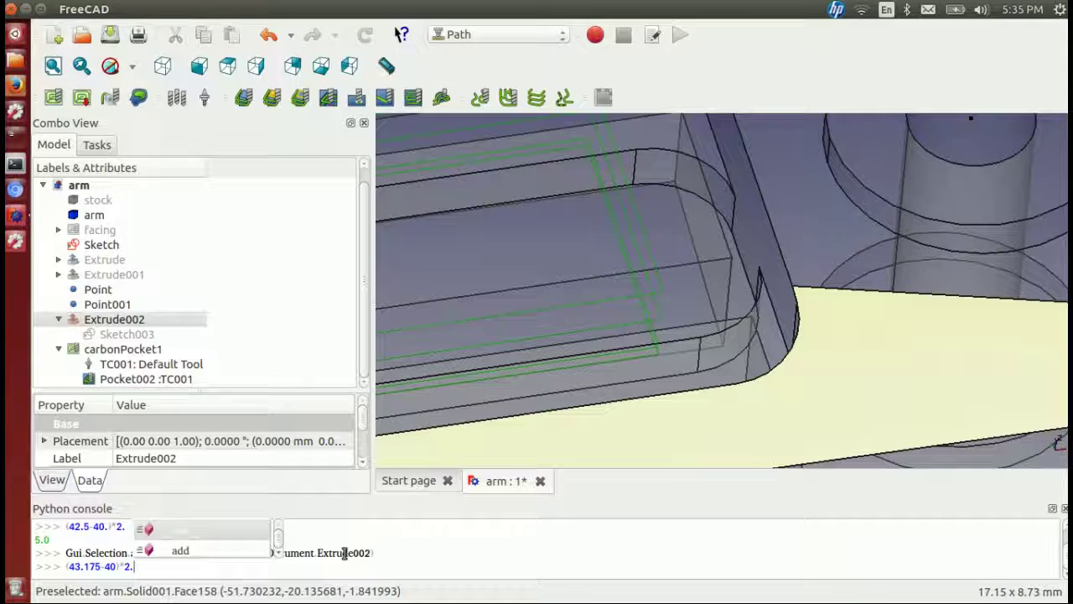
{"action": "key", "text": "Return"}
{"action": "key", "text": "BackSpace"}
{"action": "key", "text": "BackSpace"}
{"action": "key", "text": "BackSpace"}
{"action": "key", "text": "BackSpace"}
{"action": "key", "text": "BackSpace"}
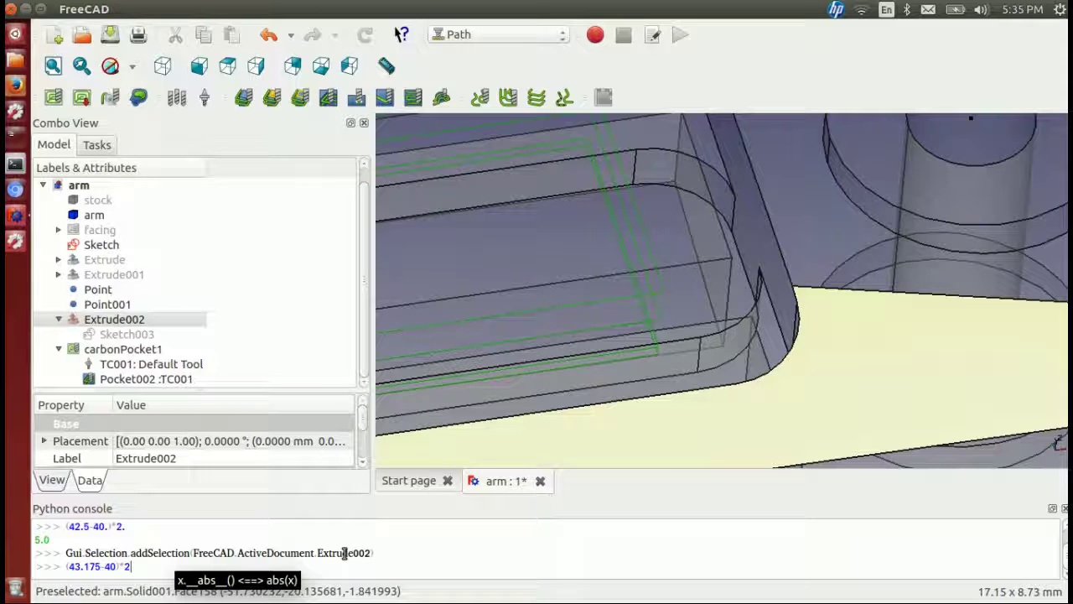
{"action": "type", "text": ".0"}
{"action": "key", "text": "Return"}
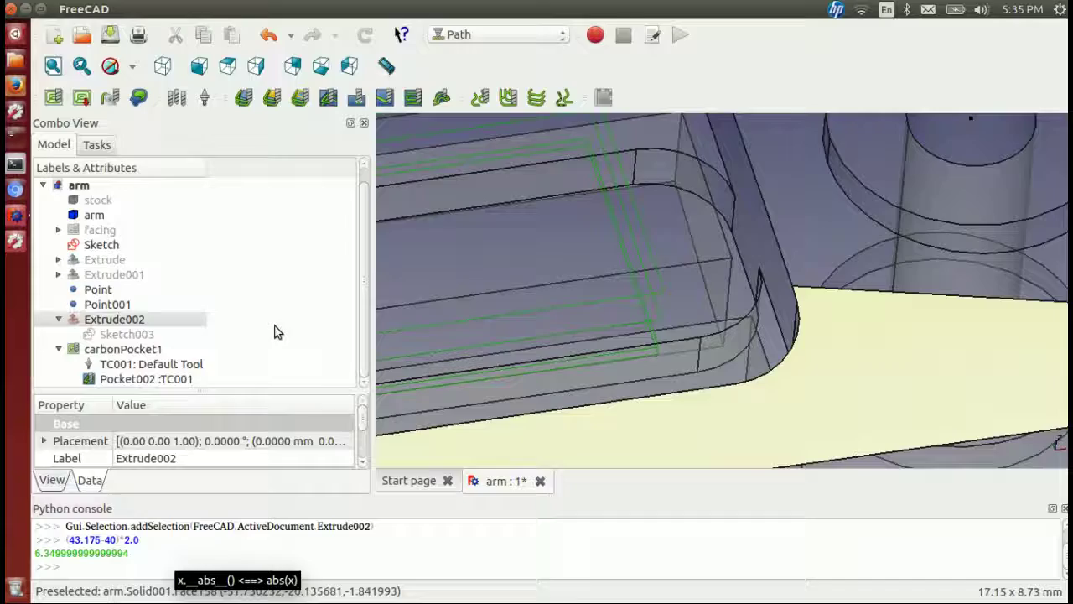
{"action": "scroll", "coordinate": [679, 334], "scroll_direction": "down", "scroll_amount": 4}
{"action": "middle_click_drag", "start_coordinate": [705, 334], "coordinate": [788, 339]}
{"action": "scroll", "coordinate": [731, 295], "scroll_direction": "down", "scroll_amount": 6}
{"action": "key", "text": "alt"}
{"action": "scroll", "coordinate": [747, 345], "scroll_direction": "up", "scroll_amount": 4}
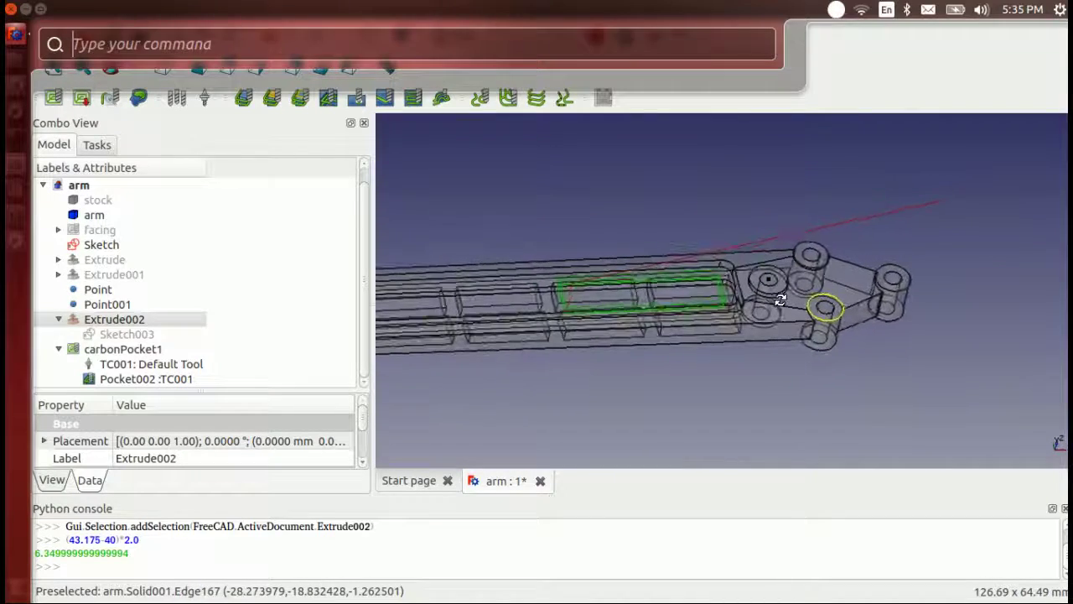
{"action": "left_click", "coordinate": [151, 275]}
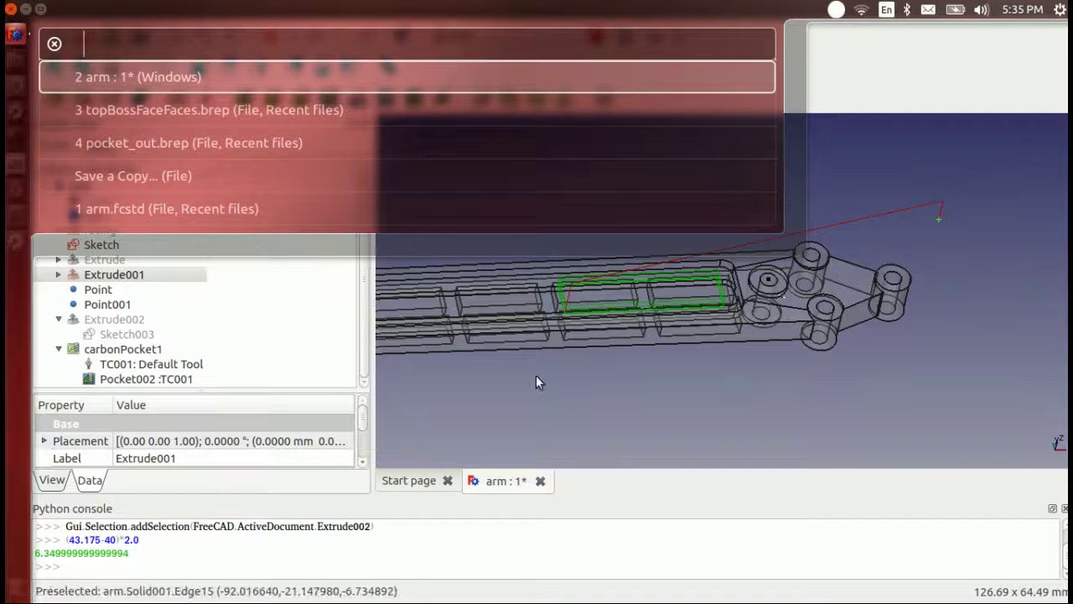
{"action": "left_click", "coordinate": [886, 169]}
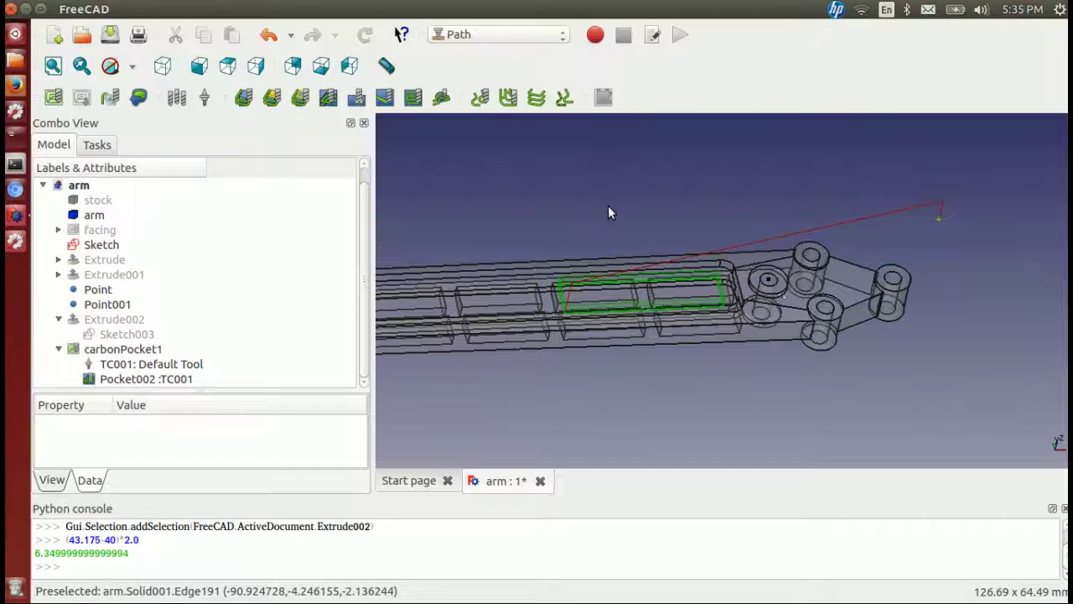
- Show the Extrude002 block and set its transparency to 80
{"action": "left_click", "coordinate": [115, 323]}
{"action": "key", "text": "space"}
{"action": "scroll", "coordinate": [685, 383], "scroll_direction": "up", "scroll_amount": 4}
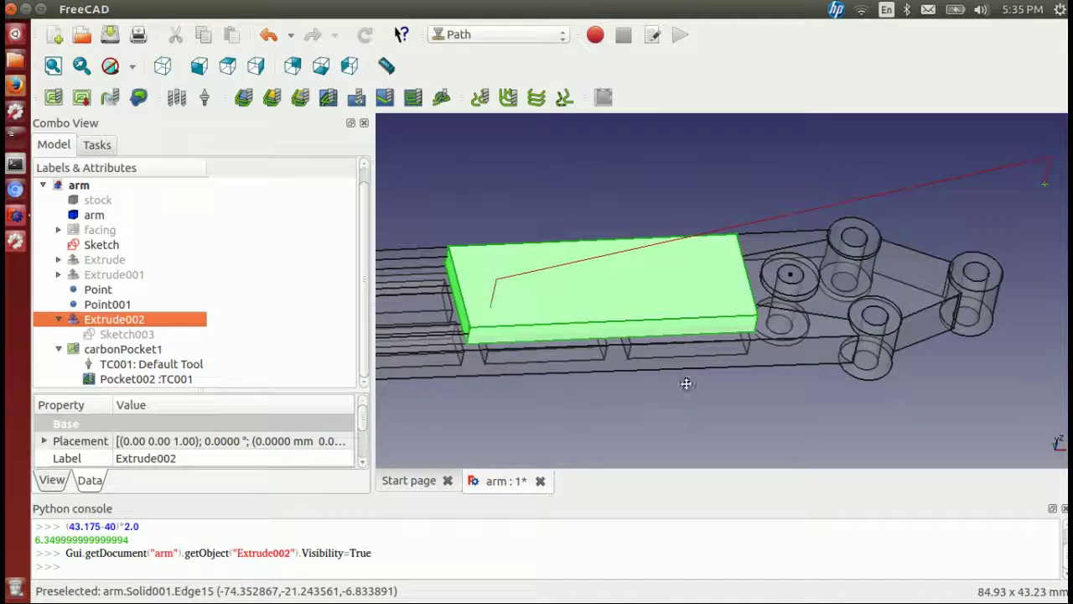
{"action": "left_click", "coordinate": [52, 479]}
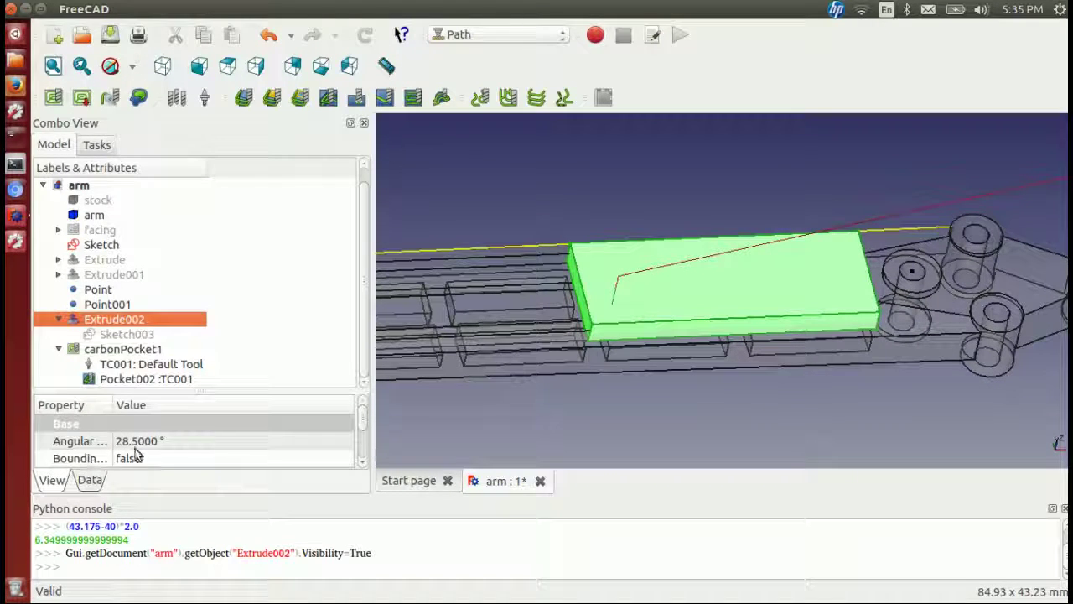
{"action": "left_click_drag", "start_coordinate": [235, 387], "coordinate": [244, 262]}
{"action": "scroll", "coordinate": [293, 444], "scroll_direction": "down", "scroll_amount": 2}
{"action": "left_click", "coordinate": [122, 431]}
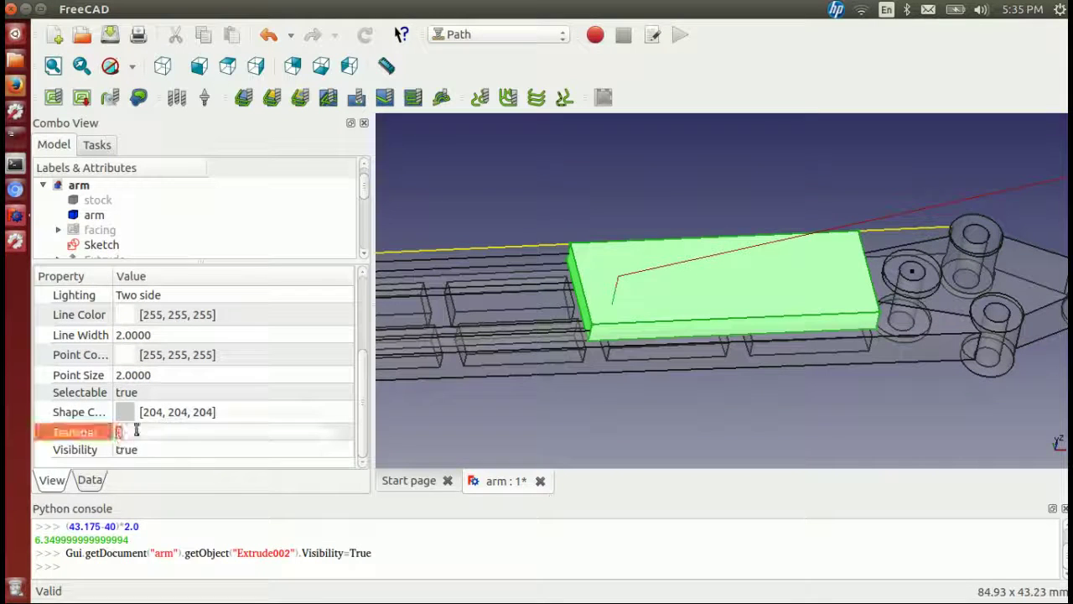
{"action": "type", "text": "80"}
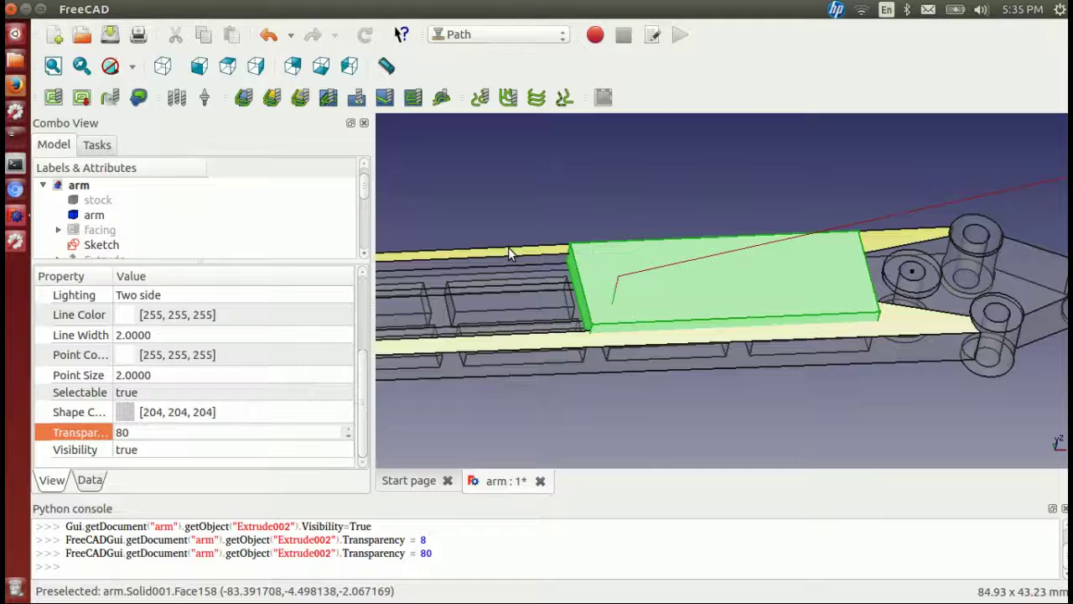
{"action": "left_click", "coordinate": [589, 174]}
- View the pocket toolpath inside the see-through Extrude002 block and hide the block again
{"action": "middle_click_drag", "start_coordinate": [588, 174], "coordinate": [735, 239]}
{"action": "scroll", "coordinate": [138, 239], "scroll_direction": "down", "scroll_amount": 5}
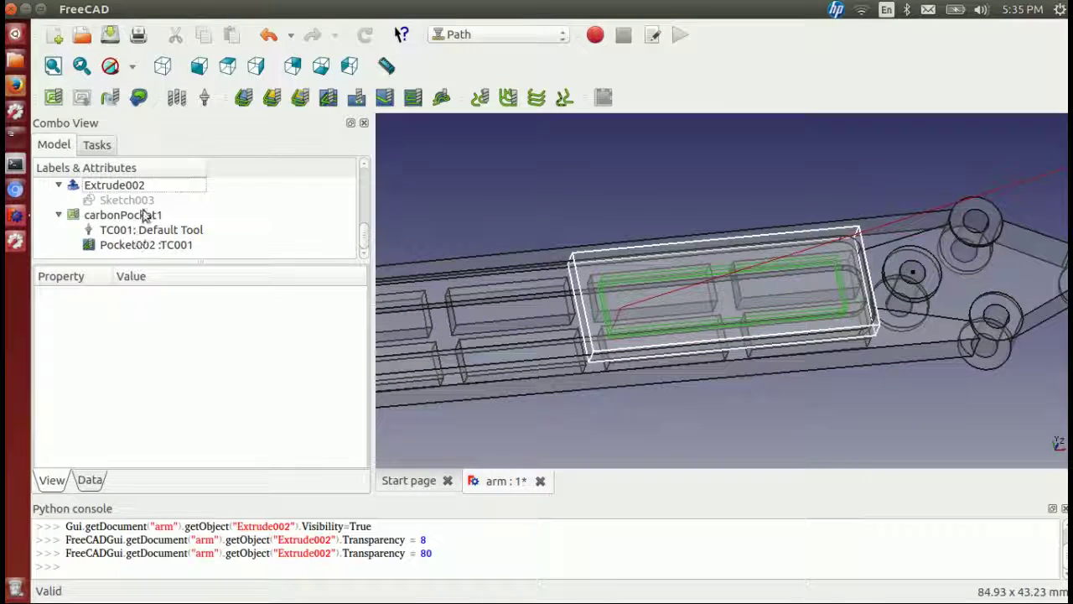
{"action": "left_click", "coordinate": [105, 186]}
{"action": "key", "text": "space"}
{"action": "middle_click_drag", "start_coordinate": [649, 374], "coordinate": [415, 200]}
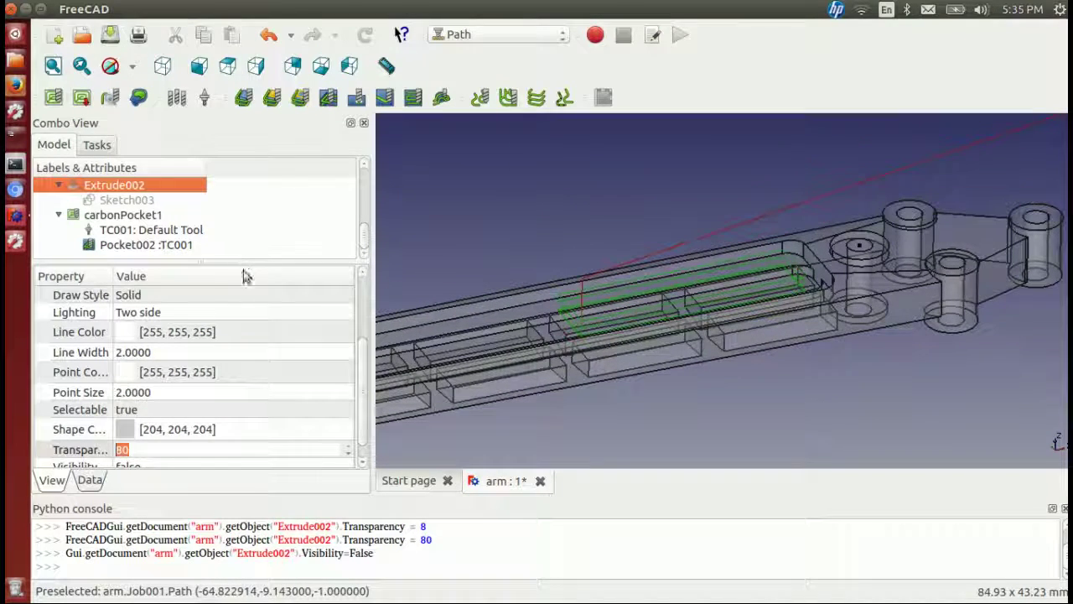
- Bring up the carbonPocket1 job's data properties and enlarge the property area so the full Output property names are readable
{"action": "left_click_drag", "start_coordinate": [245, 264], "coordinate": [242, 333]}
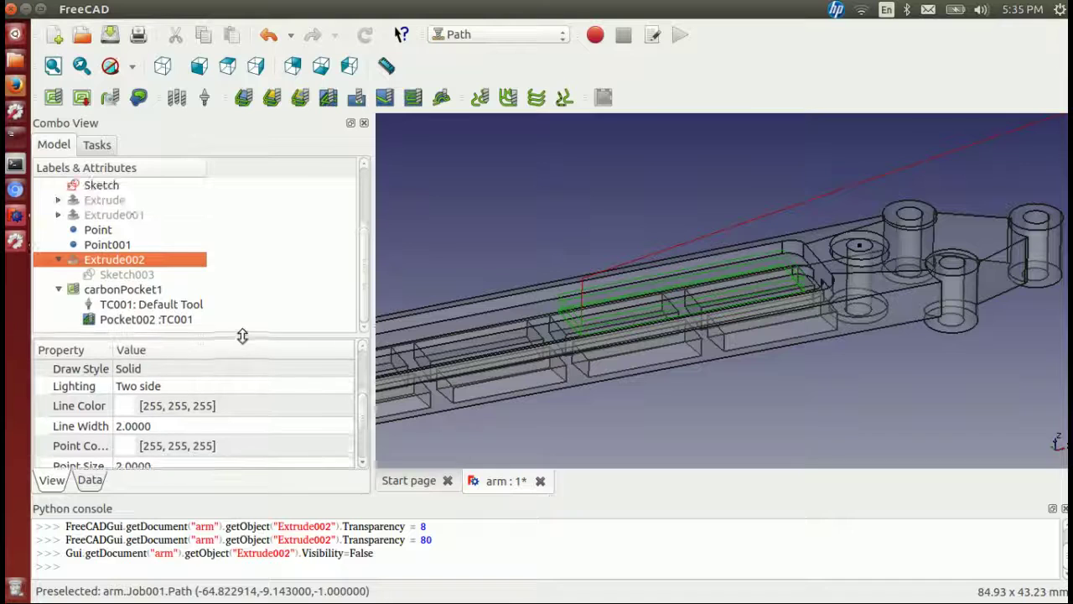
{"action": "scroll", "coordinate": [249, 274], "scroll_direction": "up", "scroll_amount": 1}
{"action": "scroll", "coordinate": [249, 273], "scroll_direction": "down", "scroll_amount": 1}
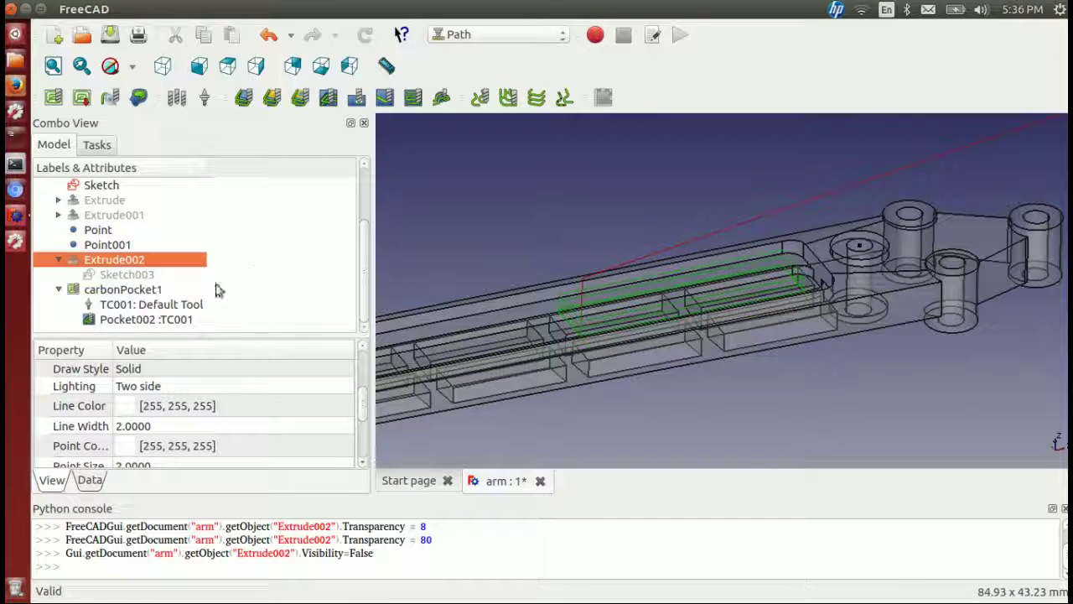
{"action": "left_click", "coordinate": [126, 289]}
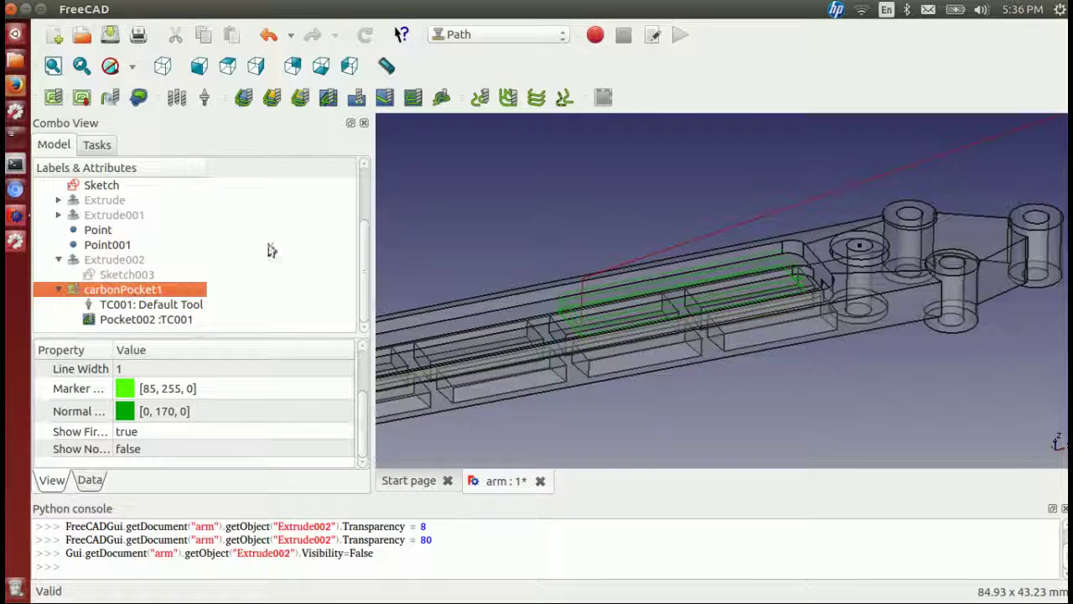
{"action": "left_click", "coordinate": [90, 479]}
{"action": "left_click_drag", "start_coordinate": [254, 334], "coordinate": [252, 242]}
{"action": "mouse_move", "coordinate": [366, 307]}
{"action": "left_mouse_down"}
{"action": "mouse_move", "coordinate": [369, 335]}
{"action": "mouse_move", "coordinate": [367, 324]}
{"action": "left_mouse_up"}
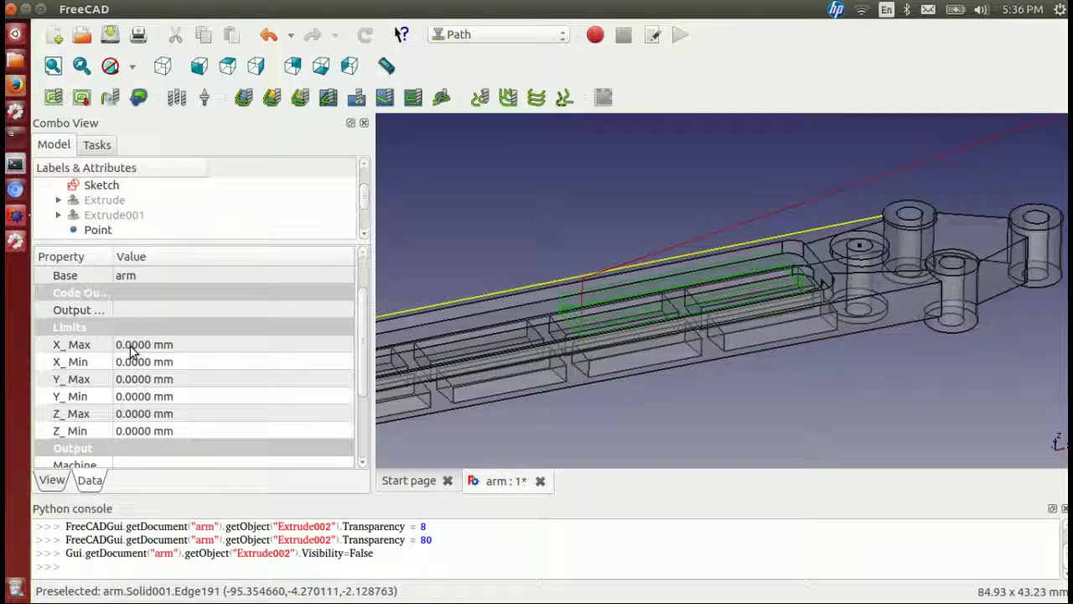
{"action": "left_click_drag", "start_coordinate": [365, 293], "coordinate": [370, 382]}
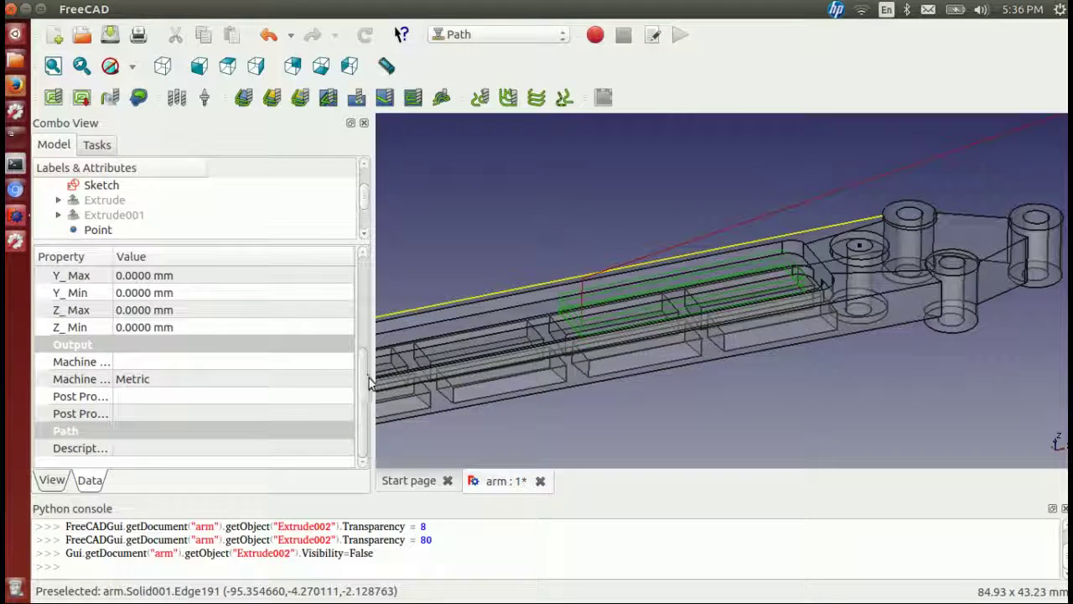
{"action": "left_click", "coordinate": [142, 361]}
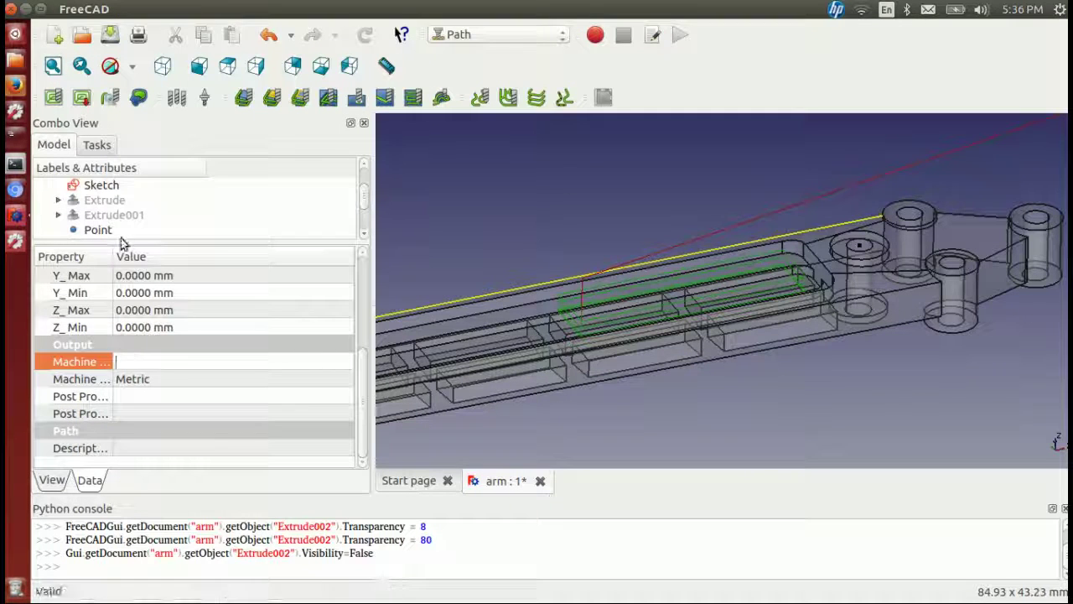
{"action": "left_click_drag", "start_coordinate": [114, 256], "coordinate": [184, 256]}
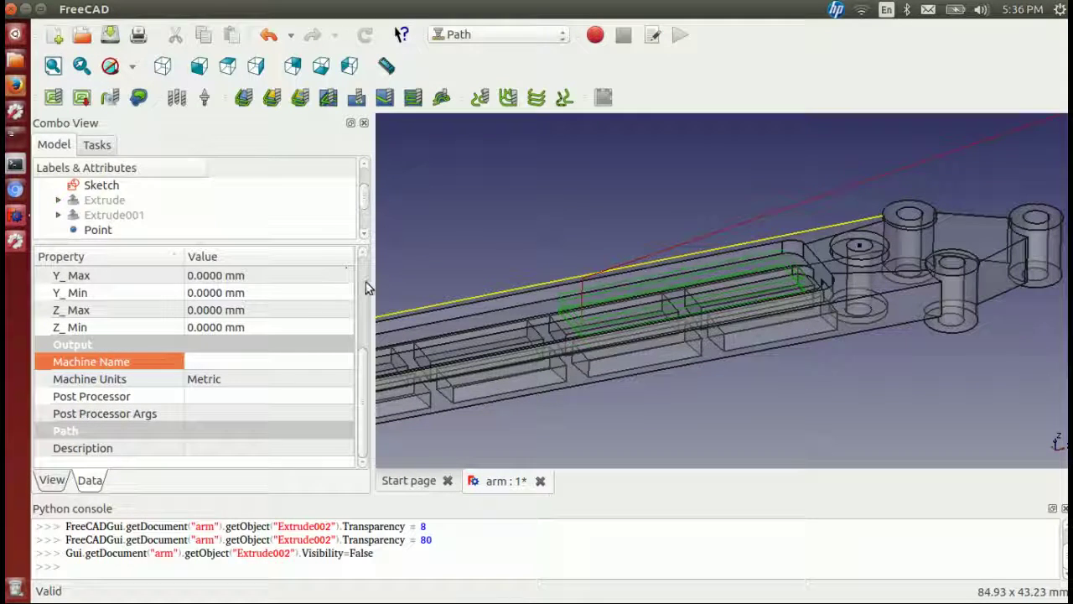
{"action": "left_click_drag", "start_coordinate": [370, 288], "coordinate": [494, 287]}
- Set the carbonPocket1 job's post processor to linuxcnc, leaving the post processor arguments empty
{"action": "left_click", "coordinate": [207, 362]}
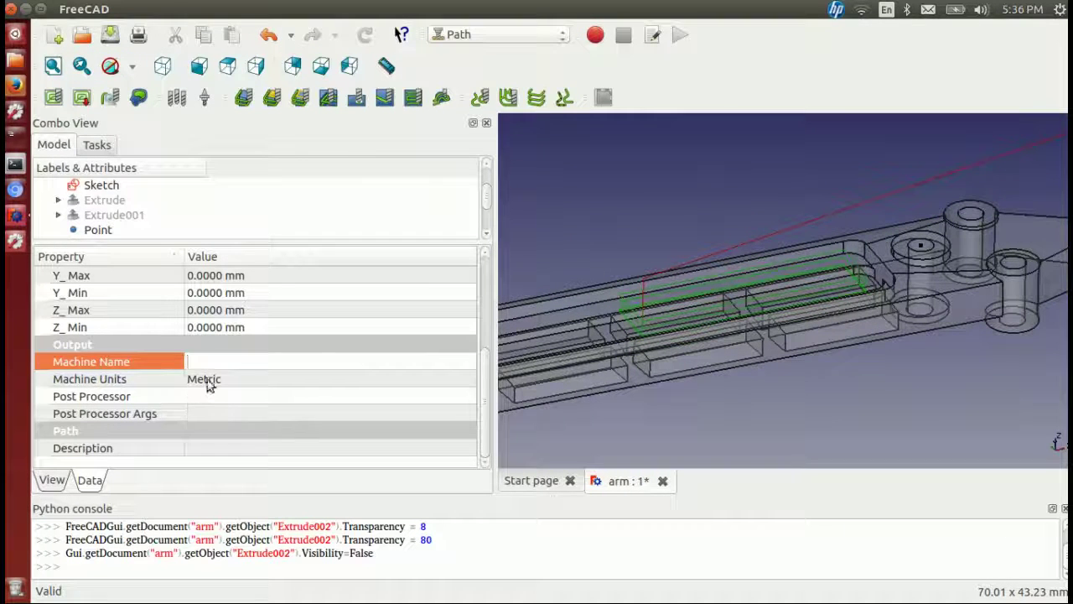
{"action": "left_click", "coordinate": [215, 398]}
{"action": "left_click", "coordinate": [467, 401]}
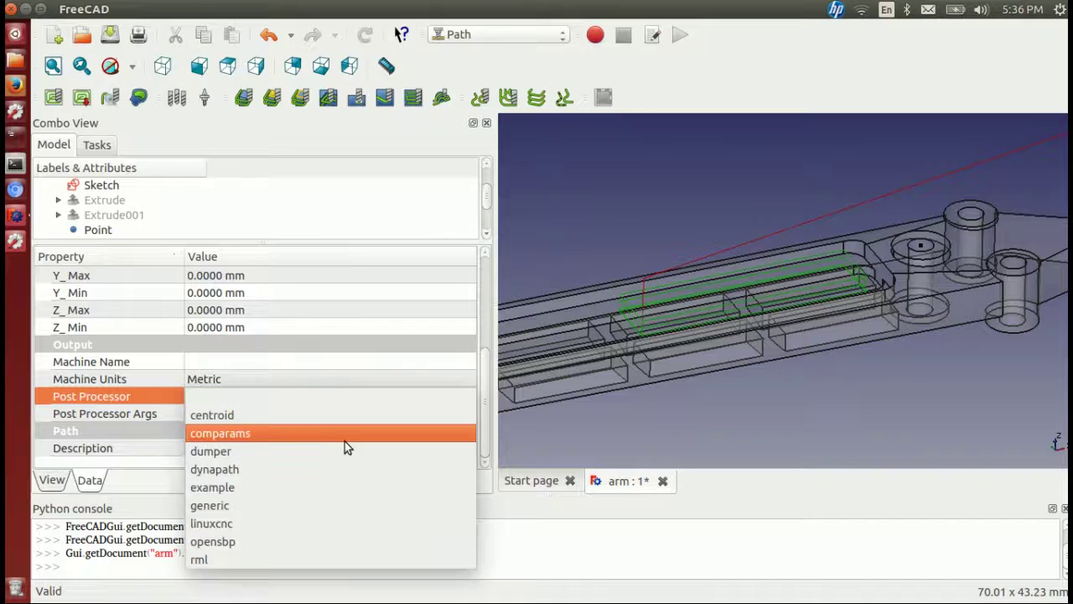
{"action": "left_click", "coordinate": [296, 523]}
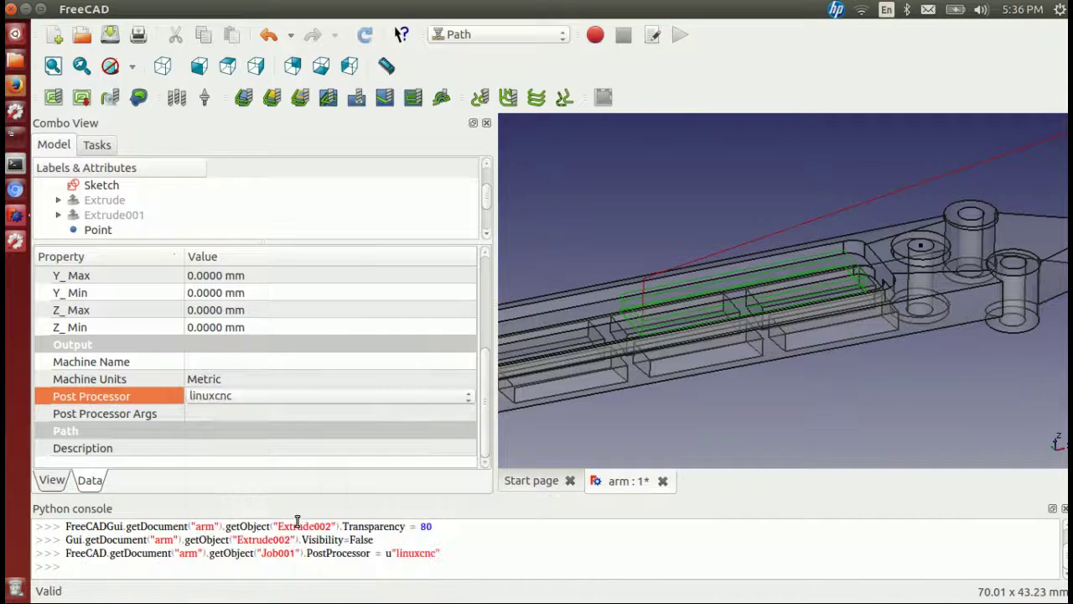
{"action": "left_click", "coordinate": [126, 415]}
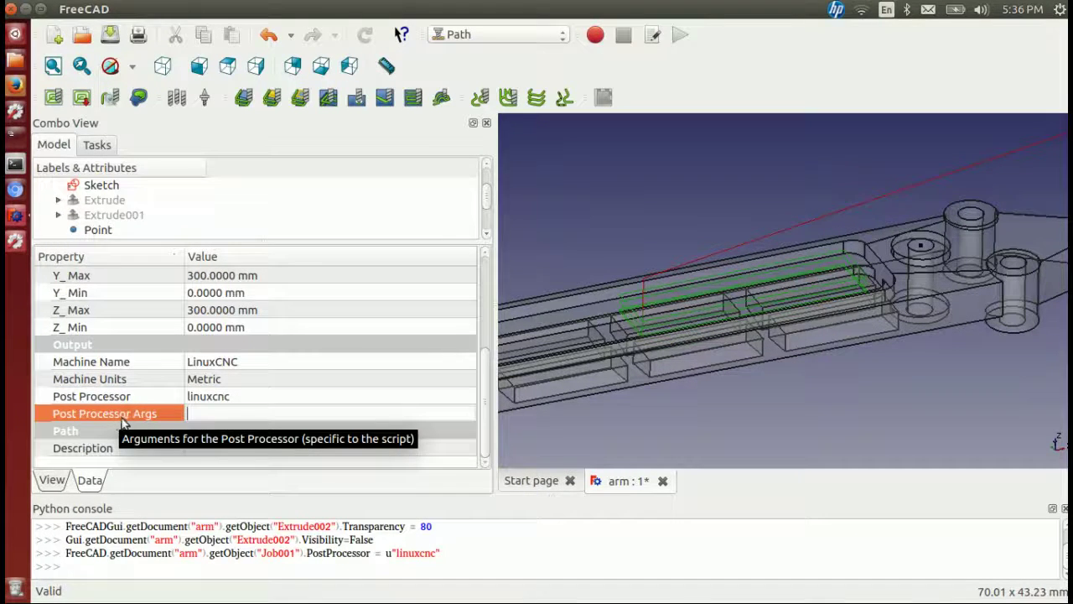
- Inspect the G-code of the carbonPocket1 job and enlarge the inspection window to show full code lines
{"action": "left_click_drag", "start_coordinate": [479, 411], "coordinate": [500, 298]}
{"action": "left_click_drag", "start_coordinate": [427, 250], "coordinate": [405, 369]}
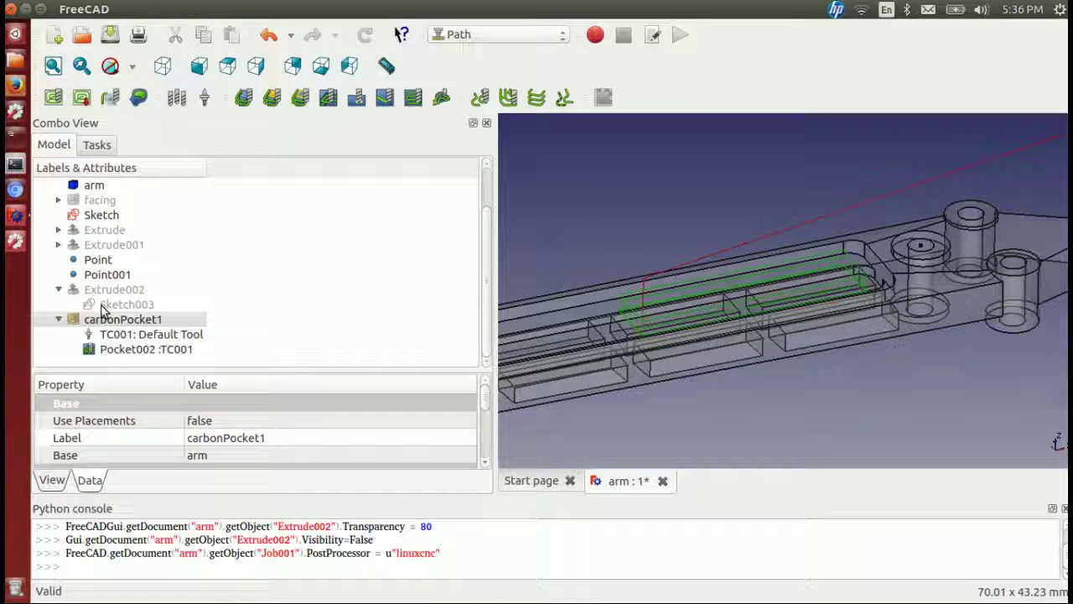
{"action": "right_click", "coordinate": [134, 319]}
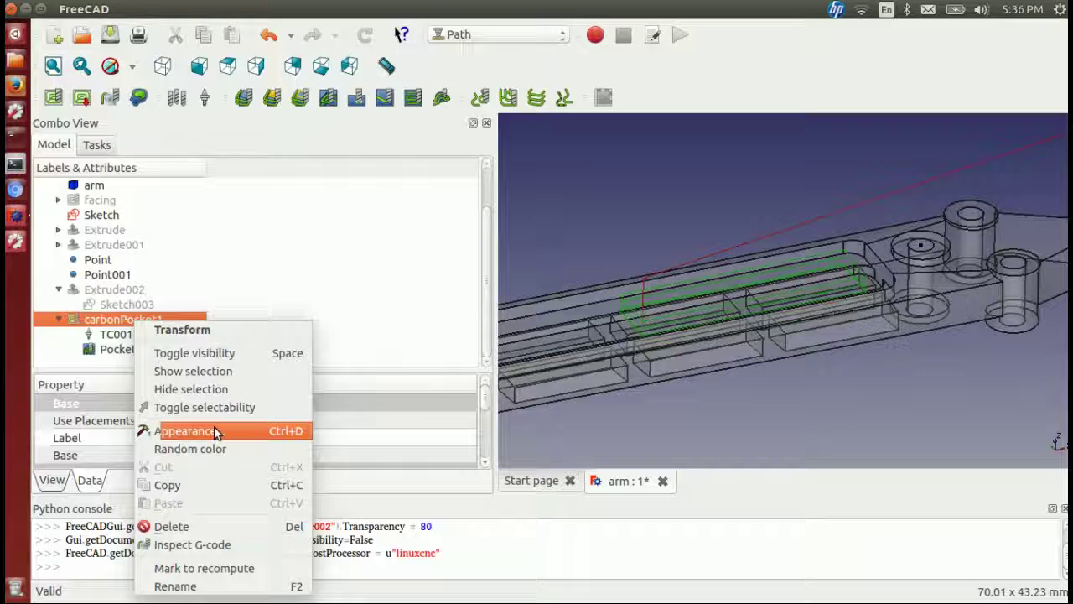
{"action": "left_click", "coordinate": [205, 543]}
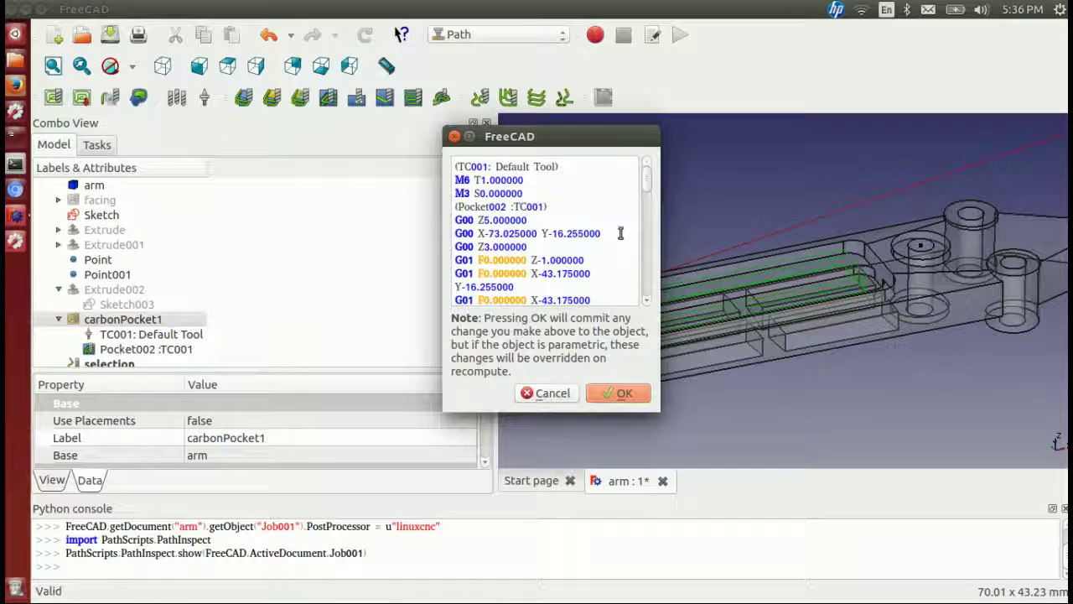
{"action": "left_click_drag", "start_coordinate": [555, 137], "coordinate": [361, 134]}
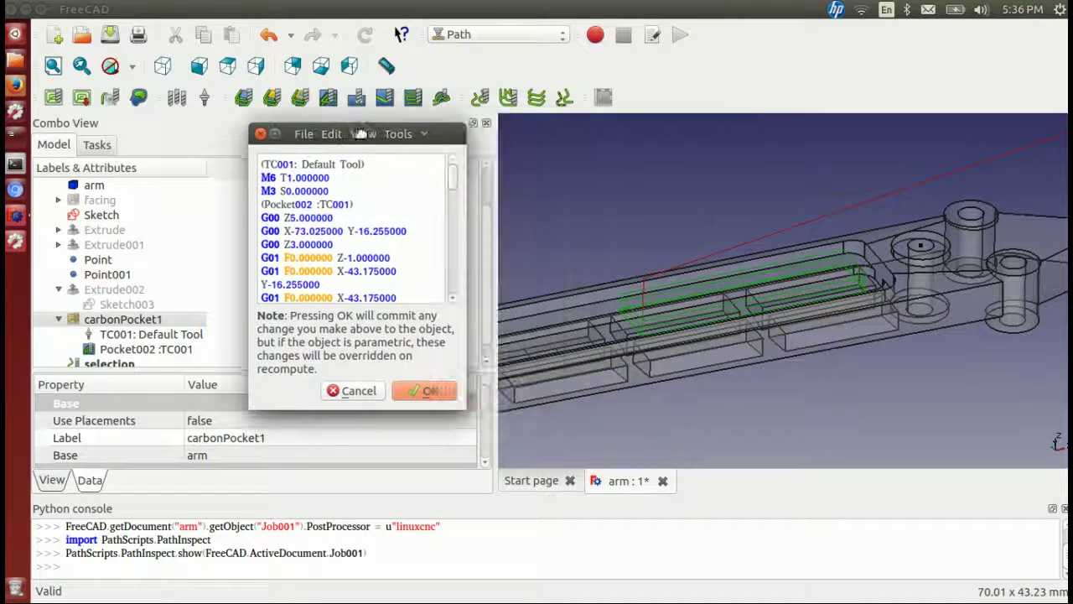
{"action": "left_click_drag", "start_coordinate": [463, 409], "coordinate": [461, 528]}
{"action": "left_click_drag", "start_coordinate": [461, 440], "coordinate": [691, 440]}
- Read the generated G-code from the tool change to the last pocket pass and close it without committing changes
{"action": "scroll", "coordinate": [512, 314], "scroll_direction": "down", "scroll_amount": 3}
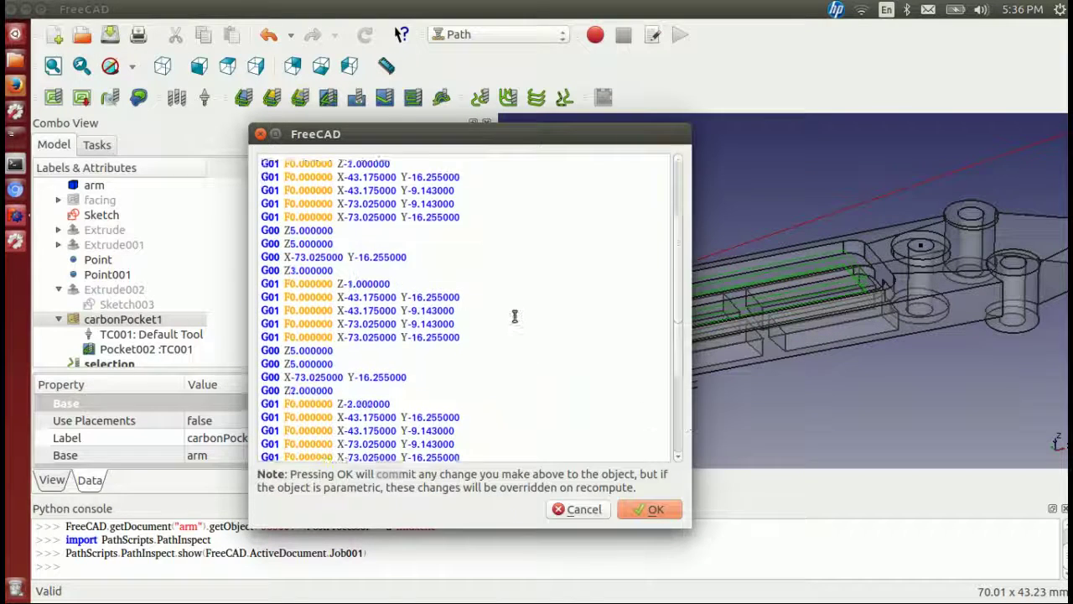
{"action": "scroll", "coordinate": [515, 316], "scroll_direction": "up", "scroll_amount": 1}
{"action": "scroll", "coordinate": [515, 316], "scroll_direction": "up", "scroll_amount": 2}
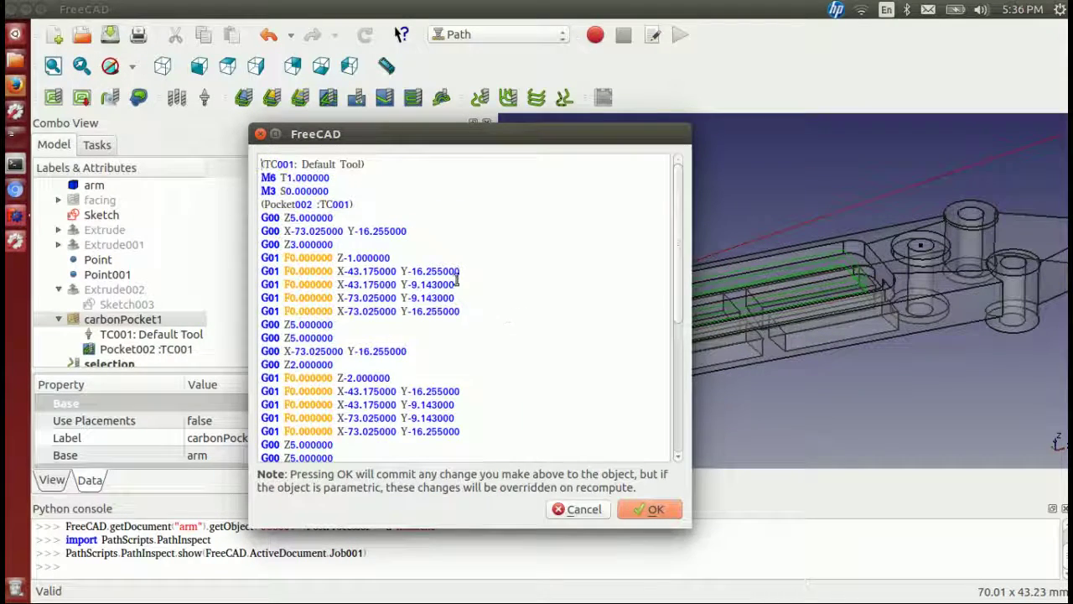
{"action": "scroll", "coordinate": [457, 281], "scroll_direction": "down", "scroll_amount": 6}
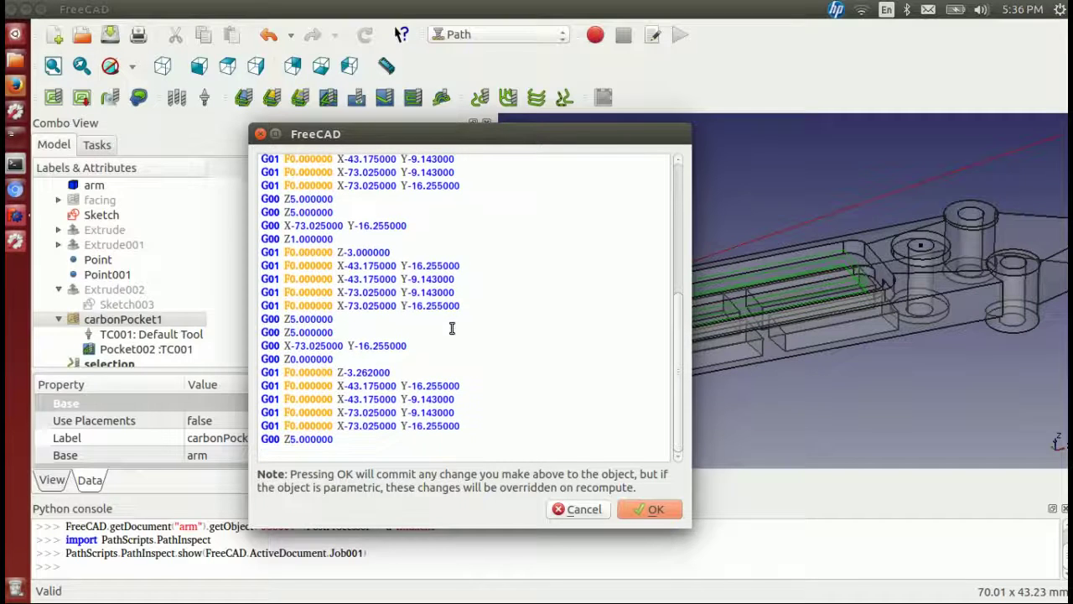
{"action": "scroll", "coordinate": [444, 312], "scroll_direction": "up", "scroll_amount": 6}
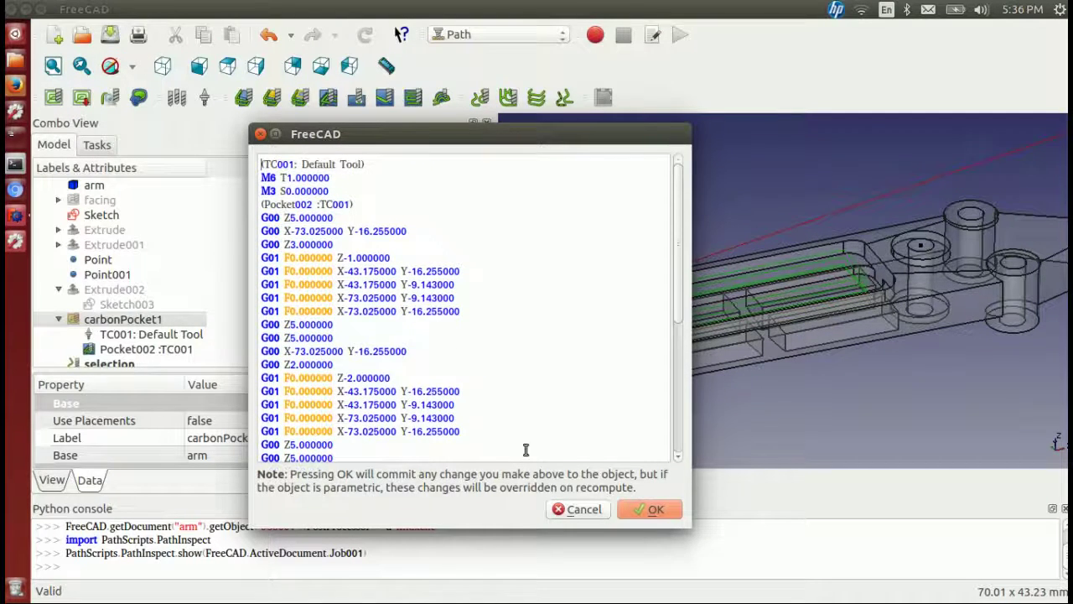
{"action": "scroll", "coordinate": [554, 315], "scroll_direction": "down", "scroll_amount": 6}
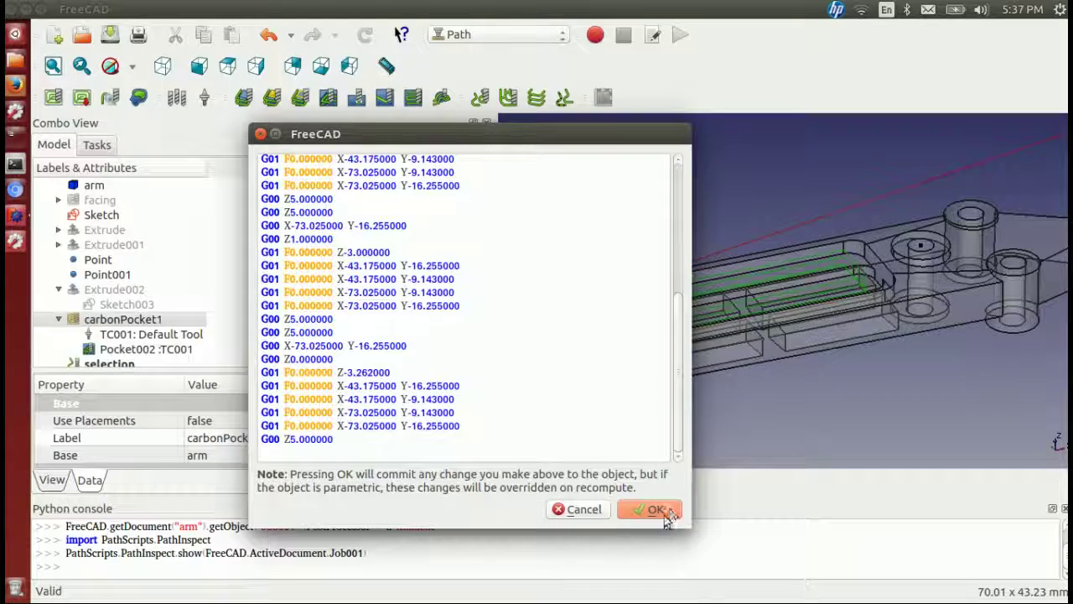
{"action": "left_click", "coordinate": [581, 514]}
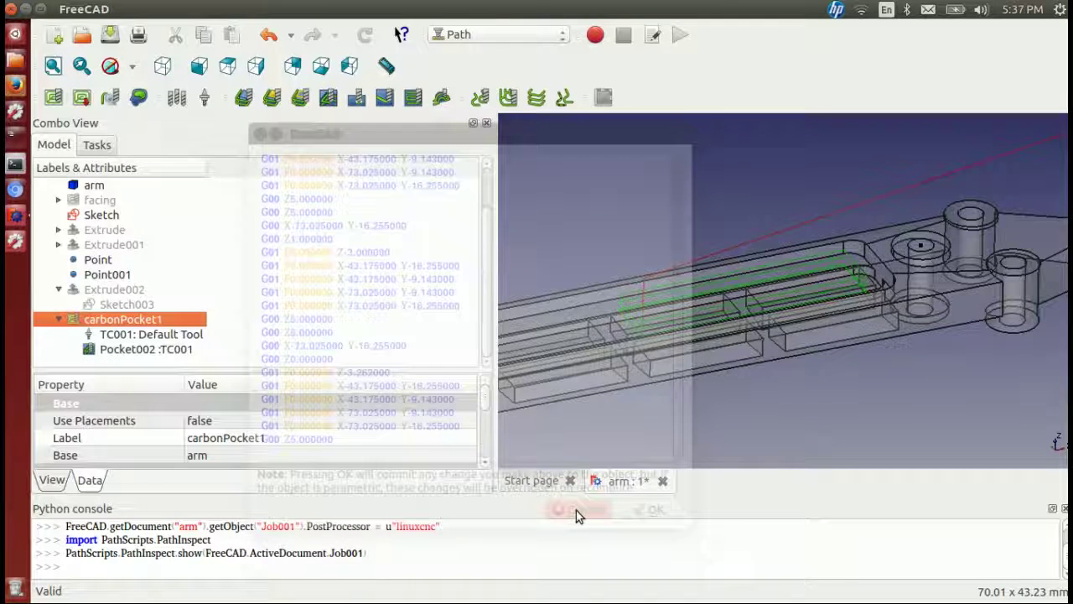
- Review the properties of the Pocket002 operation and the post processor settings of the carbonPocket1 job
{"action": "left_click", "coordinate": [103, 321]}
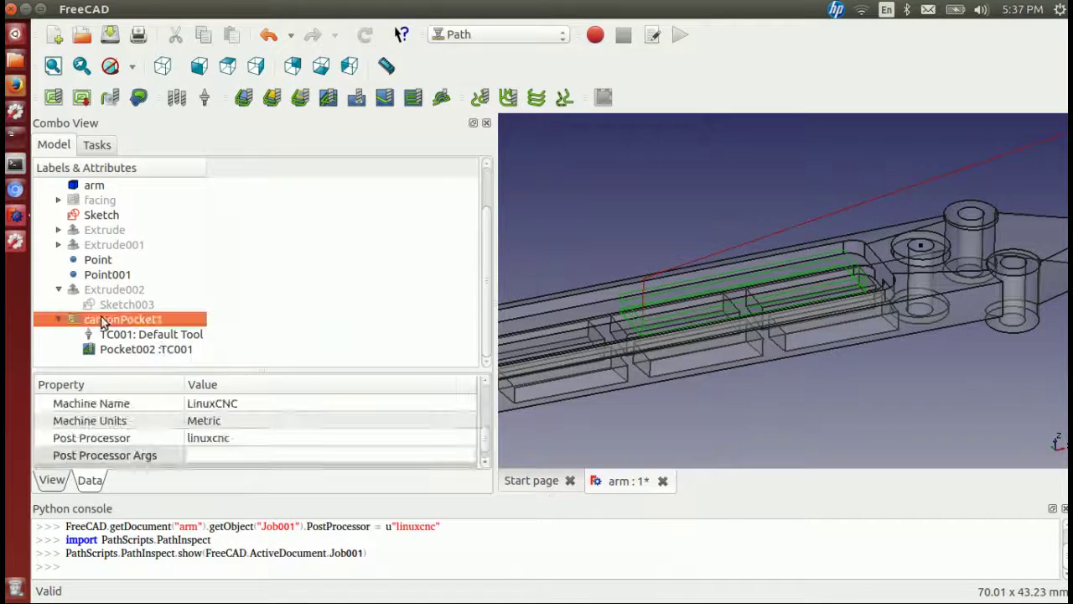
{"action": "left_click", "coordinate": [142, 338]}
{"action": "left_click", "coordinate": [144, 344]}
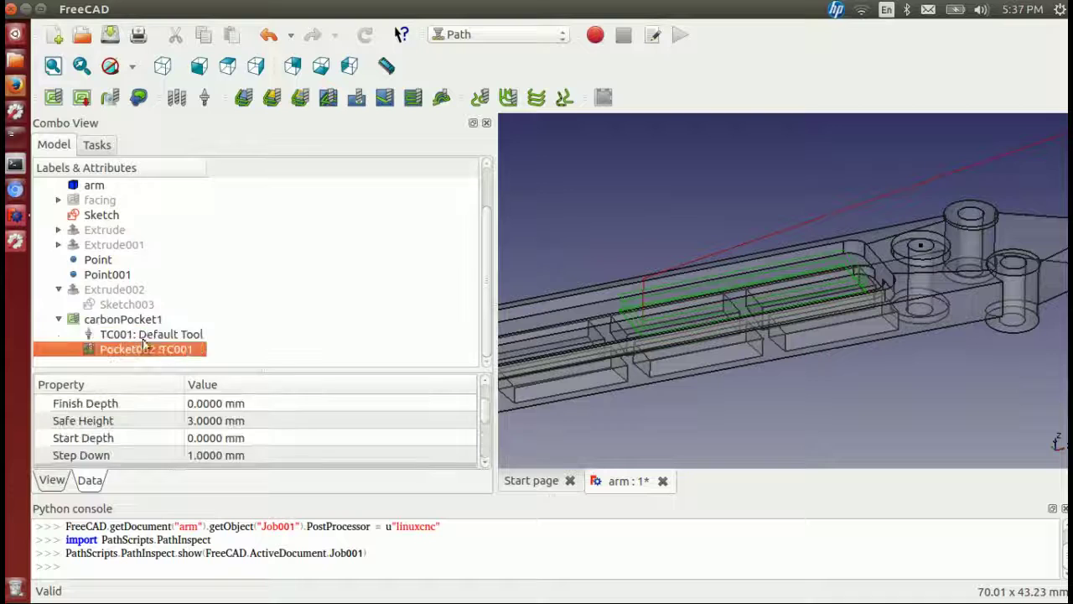
{"action": "left_click", "coordinate": [139, 318]}
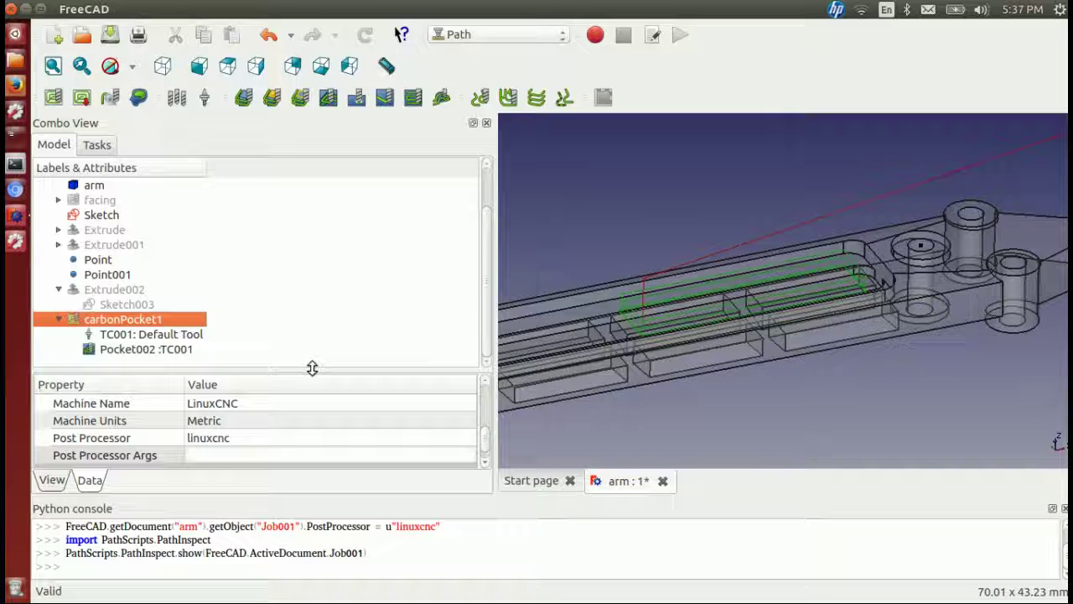
{"action": "left_click_drag", "start_coordinate": [304, 369], "coordinate": [318, 248]}
{"action": "left_click", "coordinate": [120, 419]}
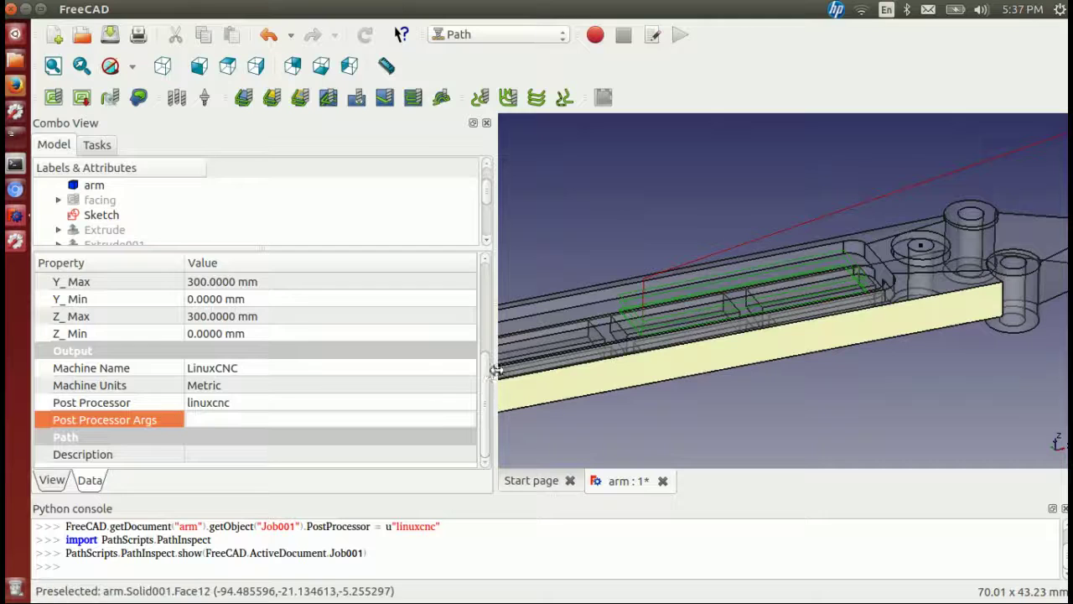
- Browse for the carbonPocket1 job's output file and enter the projects/droneBuilds/wireFollower1/cncOps/ folder path under the home directory
{"action": "scroll", "coordinate": [419, 451], "scroll_direction": "up", "scroll_amount": 1}
{"action": "scroll", "coordinate": [426, 444], "scroll_direction": "up", "scroll_amount": 2}
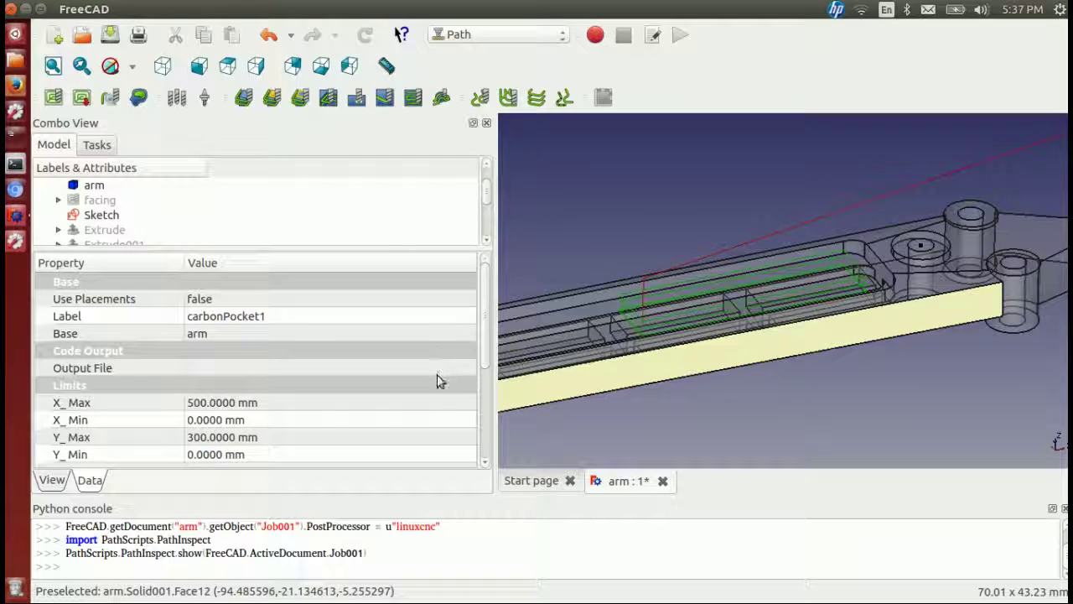
{"action": "left_click", "coordinate": [282, 370]}
{"action": "left_click", "coordinate": [460, 369]}
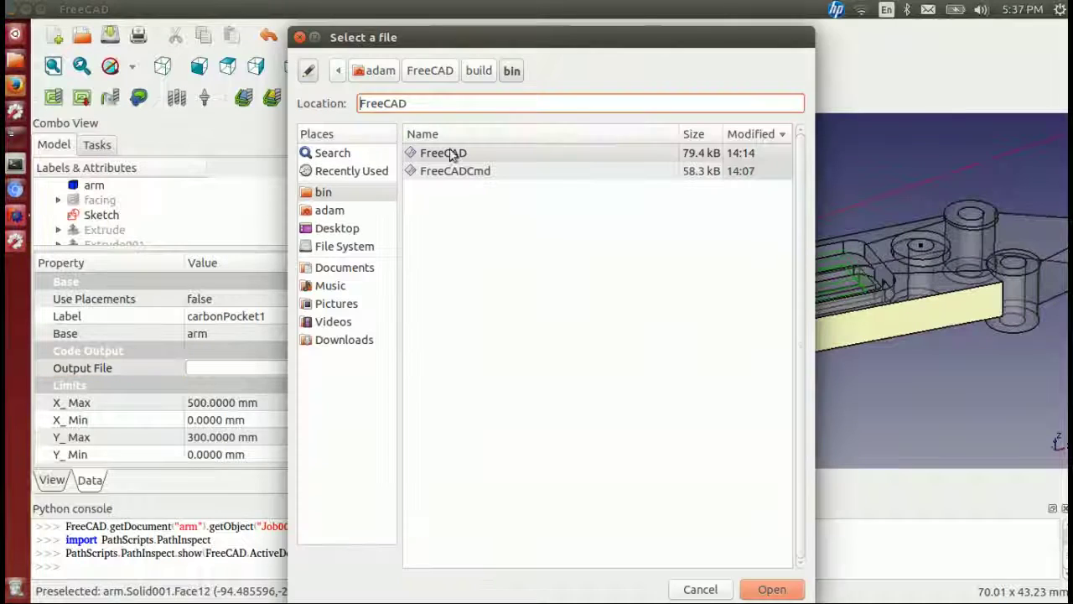
{"action": "key", "text": "ctrl+l"}
{"action": "type", "text": "/home/"}
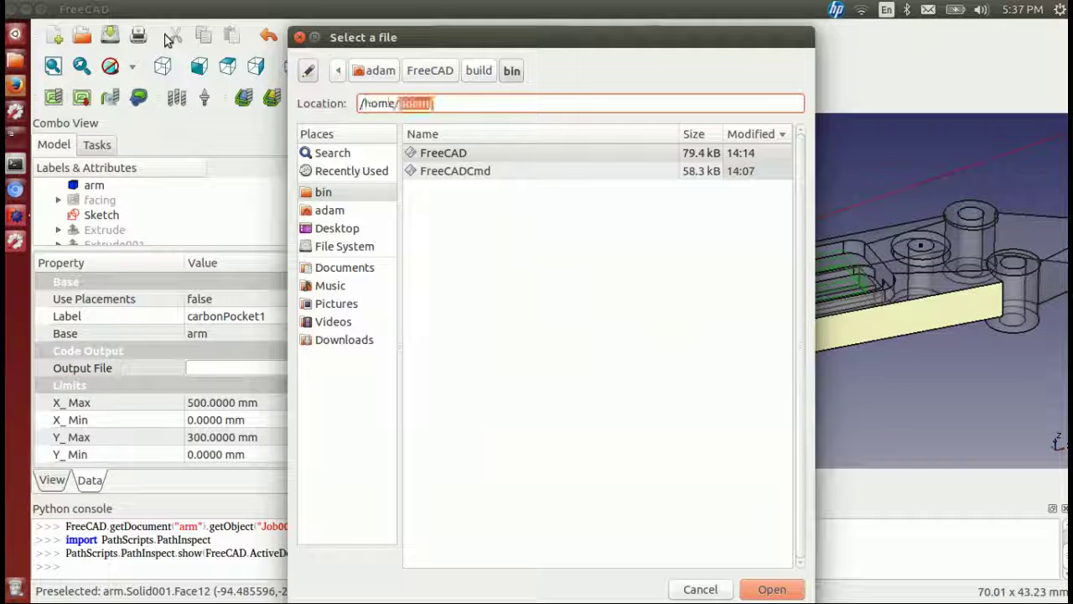
{"action": "type", "text": "adam/projects/droneBuilds/wireFollower1/"}
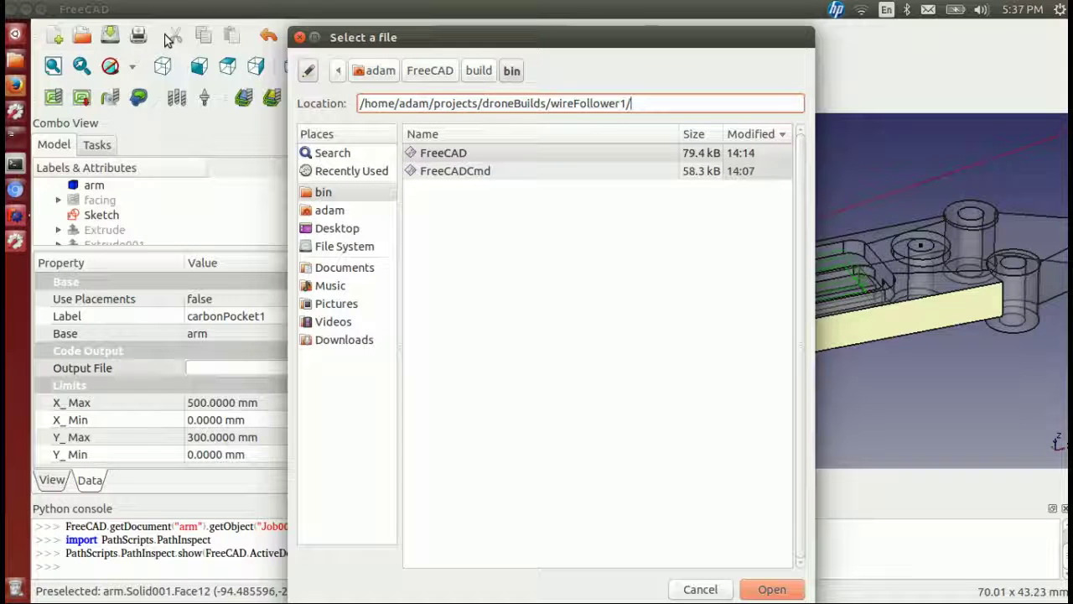
{"action": "type", "text": "cncOps/"}
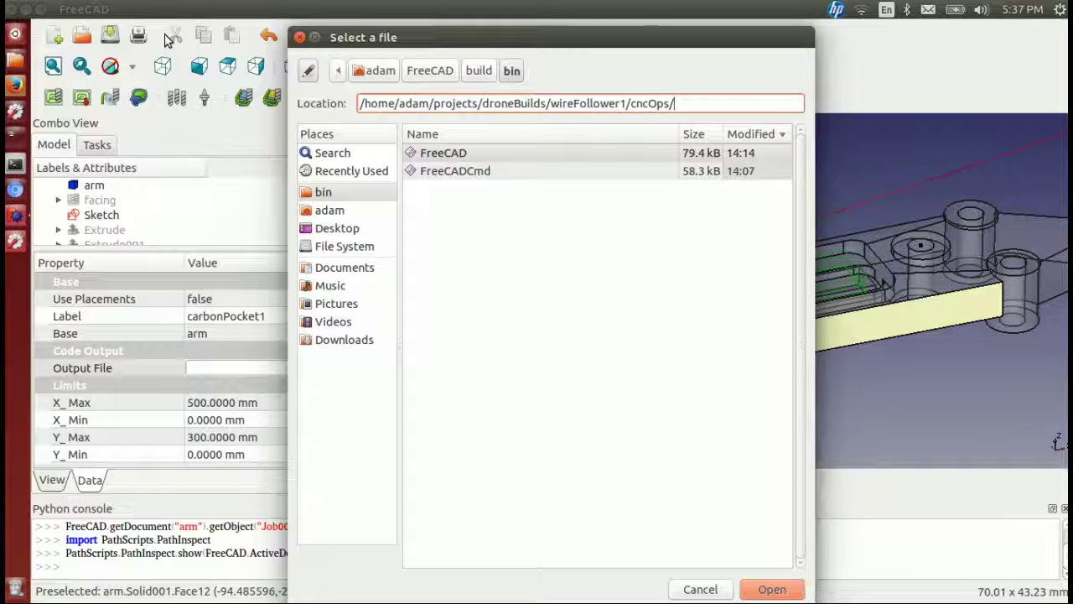
- Name the output file carbonPocket1.ncg in the cncOps folder and accept it for the job
{"action": "type", "text": "po"}
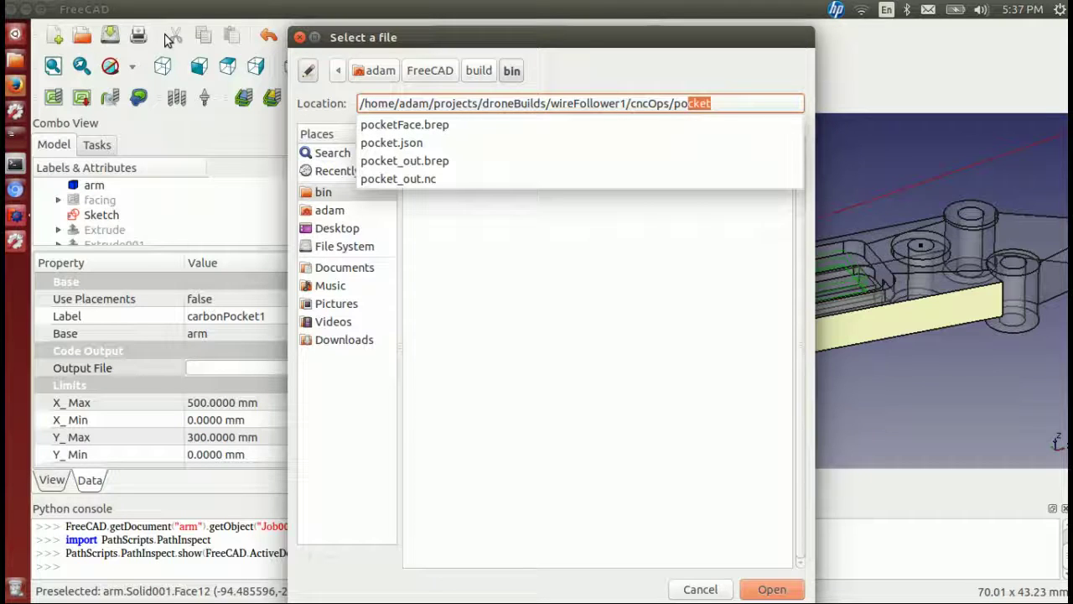
{"action": "key", "text": "BackSpace"}
{"action": "key", "text": "BackSpace"}
{"action": "key", "text": "BackSpace"}
{"action": "type", "text": "carbonPocket1"}
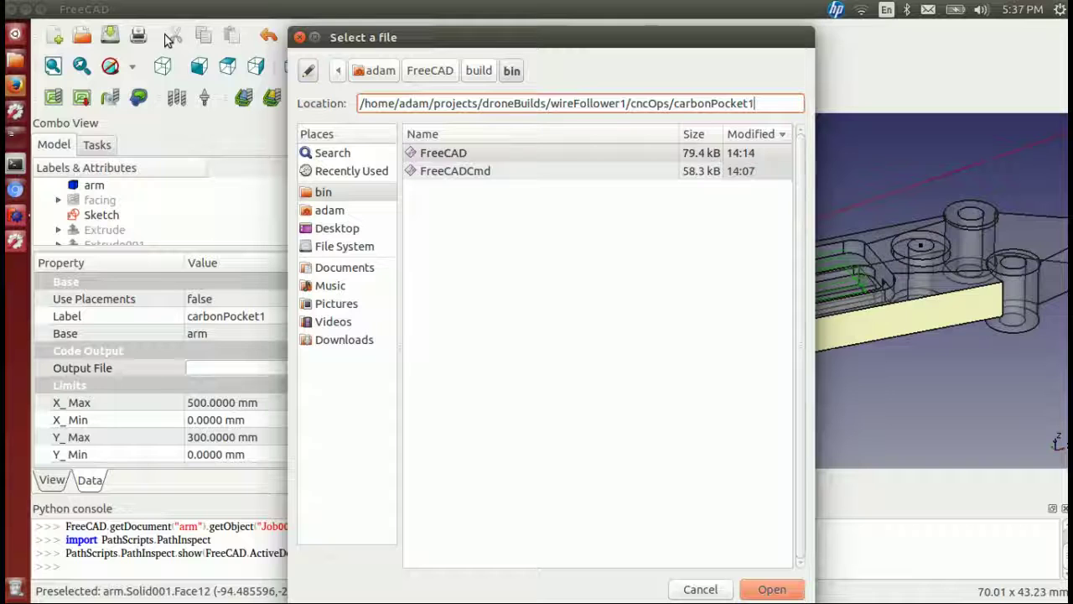
{"action": "type", "text": ".cnc"}
{"action": "key", "text": "BackSpace"}
{"action": "key", "text": "BackSpace"}
{"action": "key", "text": "BackSpace"}
{"action": "type", "text": "ncg"}
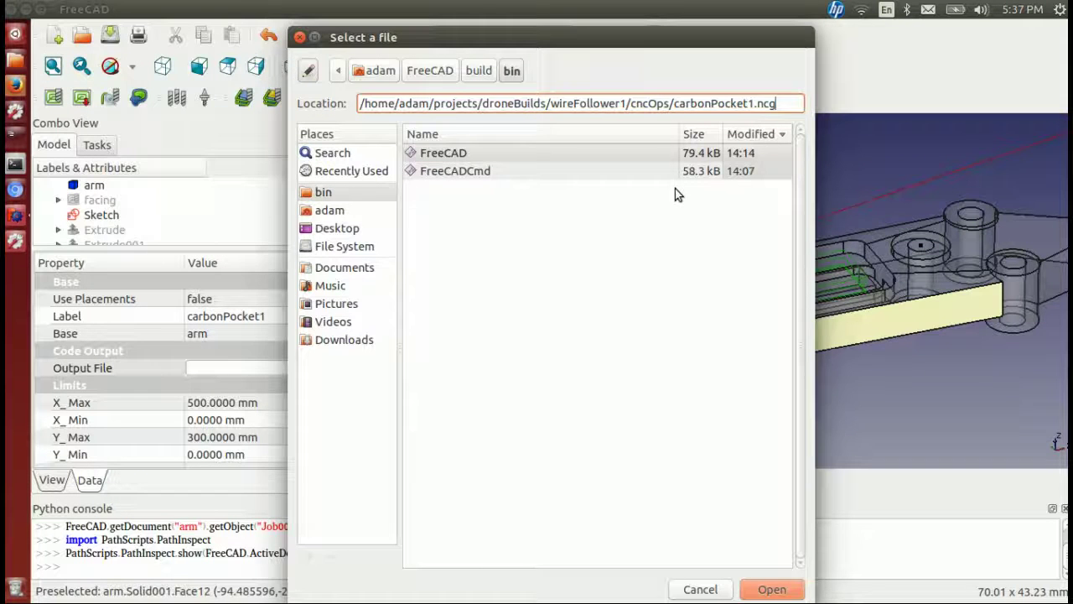
{"action": "left_click", "coordinate": [758, 589]}
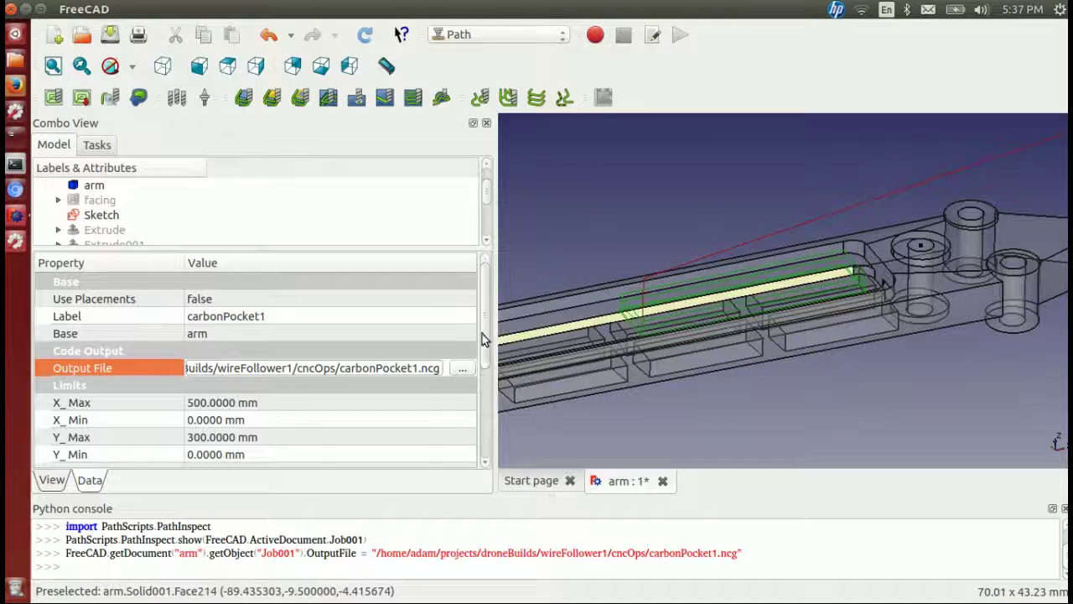
- Recheck the carbonPocket1 job's output settings, post-process the job and read the command output in the terminal
{"action": "scroll", "coordinate": [487, 377], "scroll_direction": "down", "scroll_amount": 3}
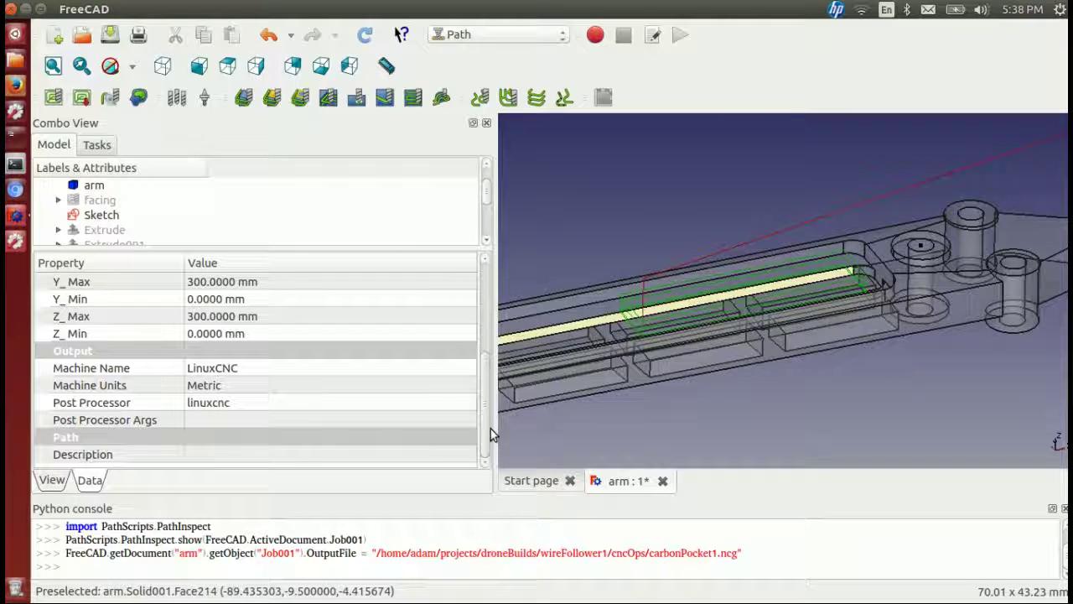
{"action": "scroll", "coordinate": [491, 419], "scroll_direction": "up", "scroll_amount": 3}
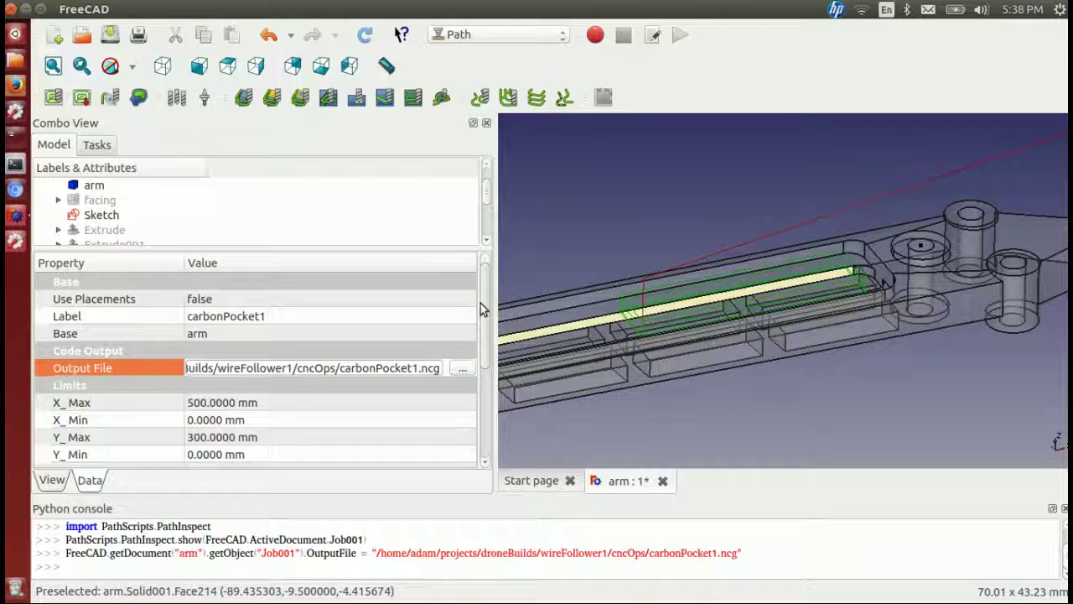
{"action": "left_click", "coordinate": [81, 98]}
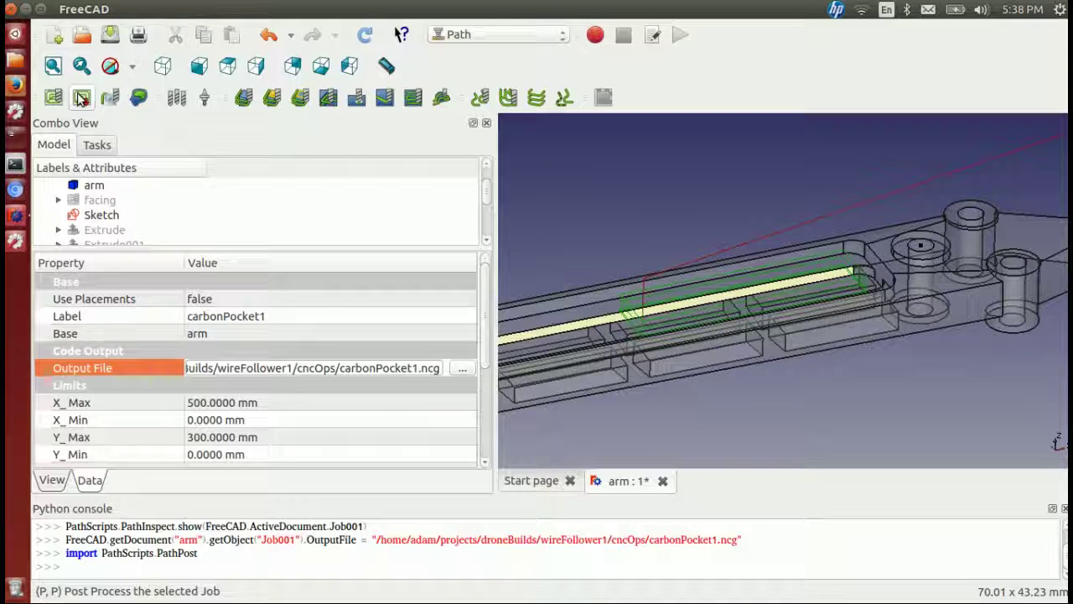
{"action": "key", "text": "alt+Tab"}
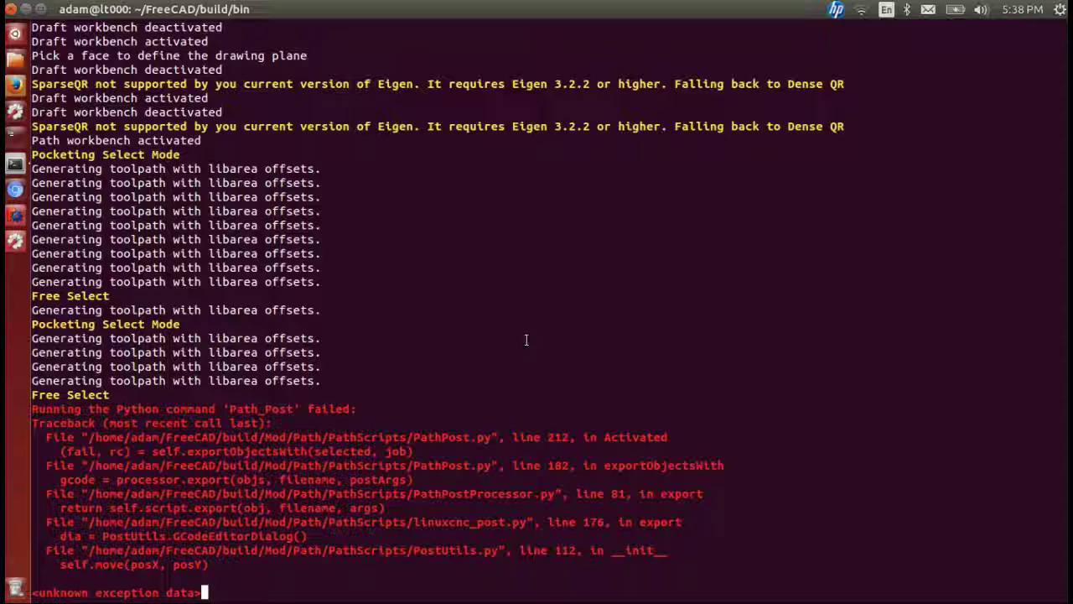
{"action": "key", "text": "alt+Tab"}
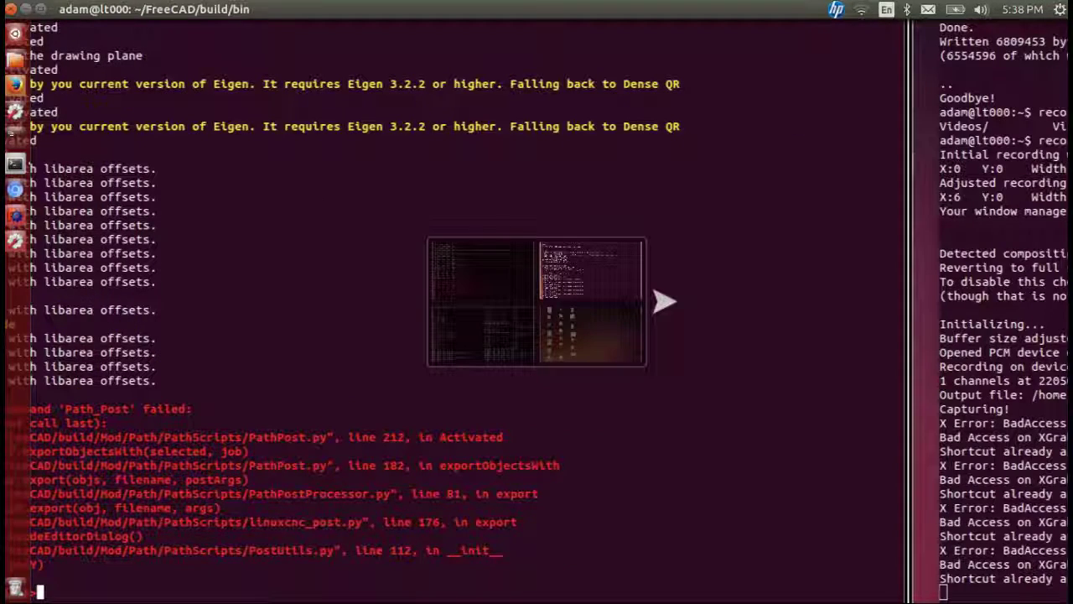